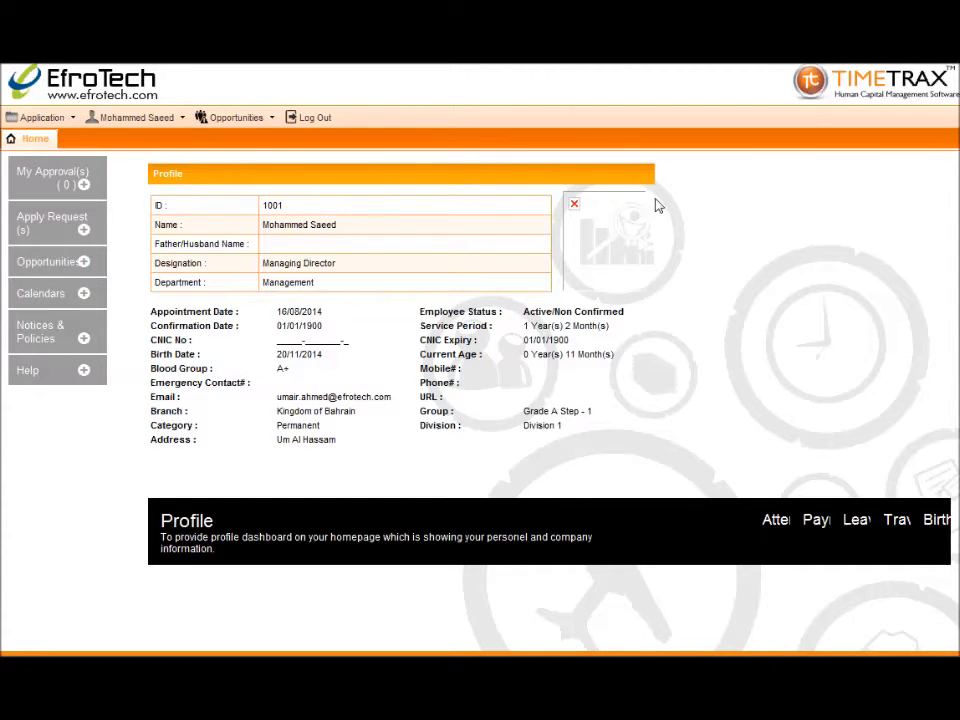
Open the Month Close page under Payroll Admin
left_click(50, 118)
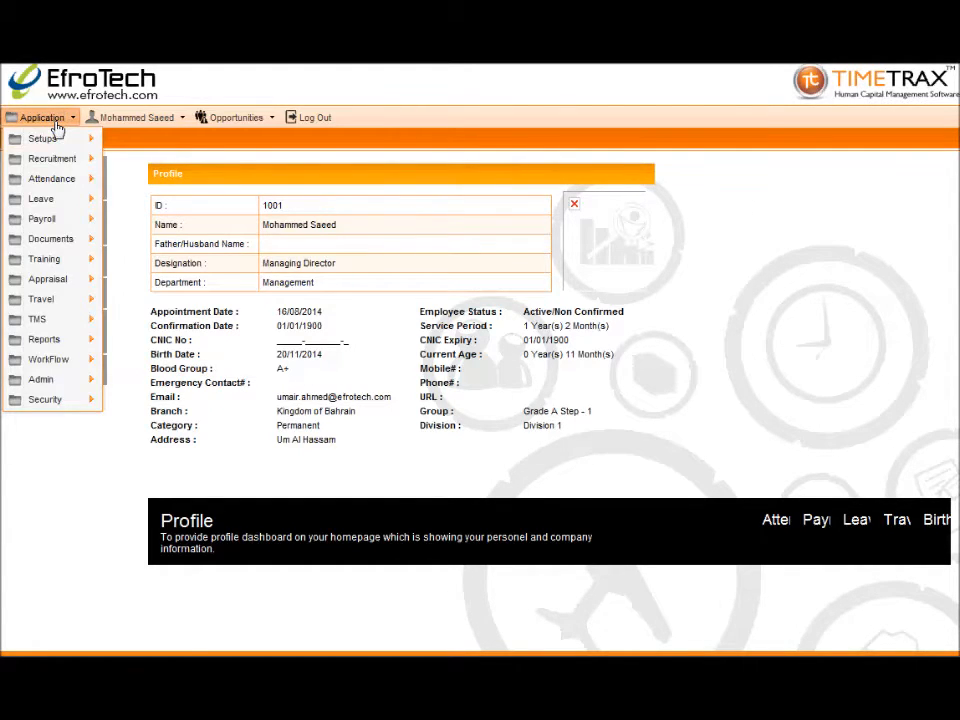
mouse_move(42, 383)
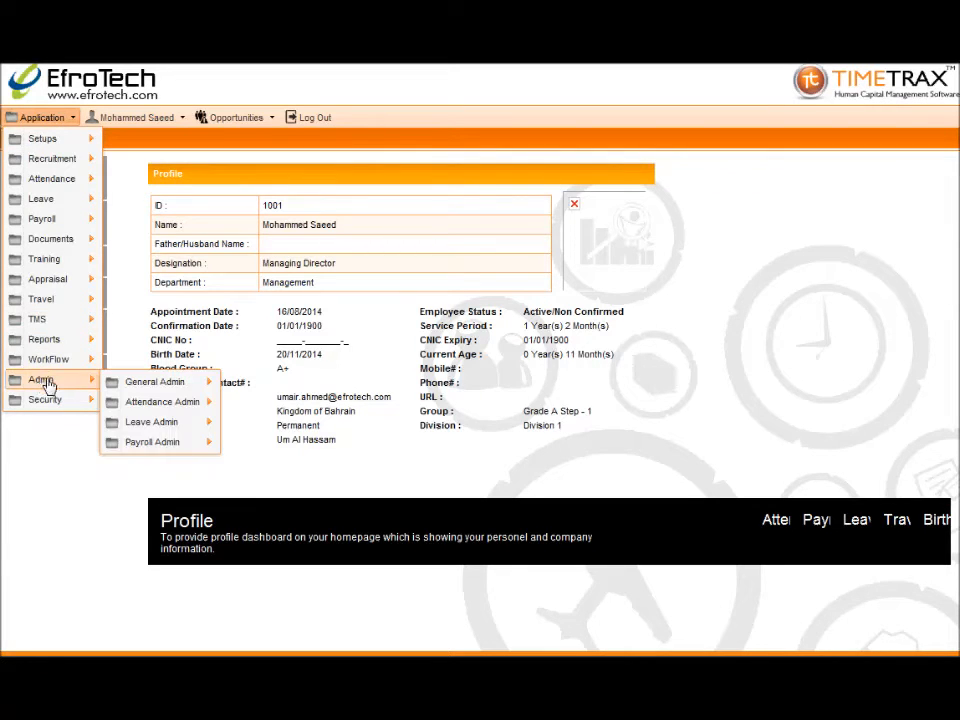
mouse_move(137, 452)
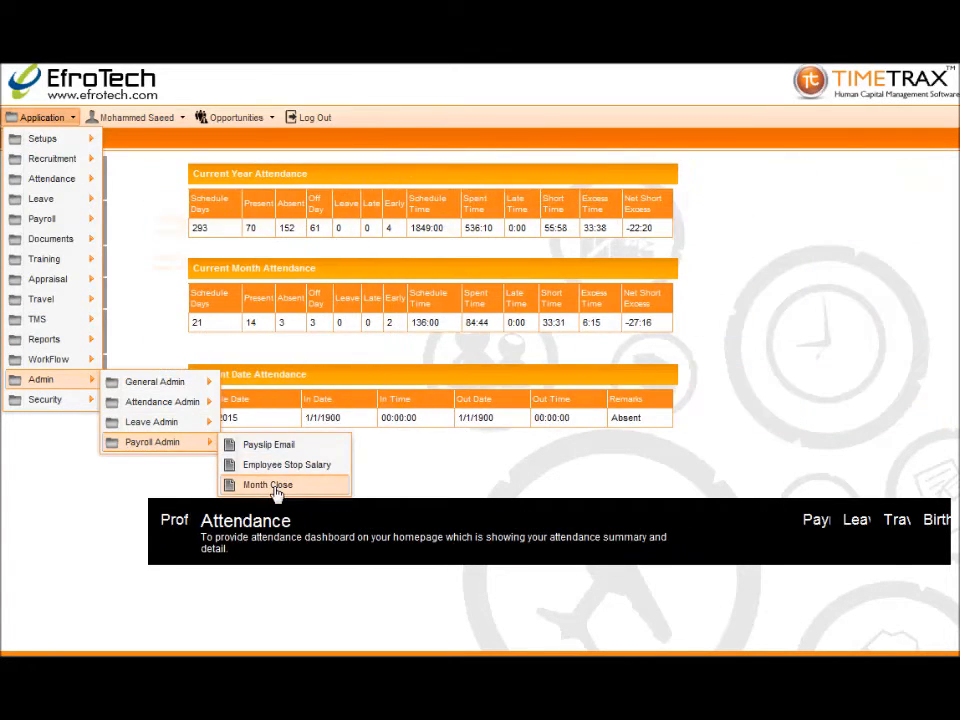
left_click(268, 485)
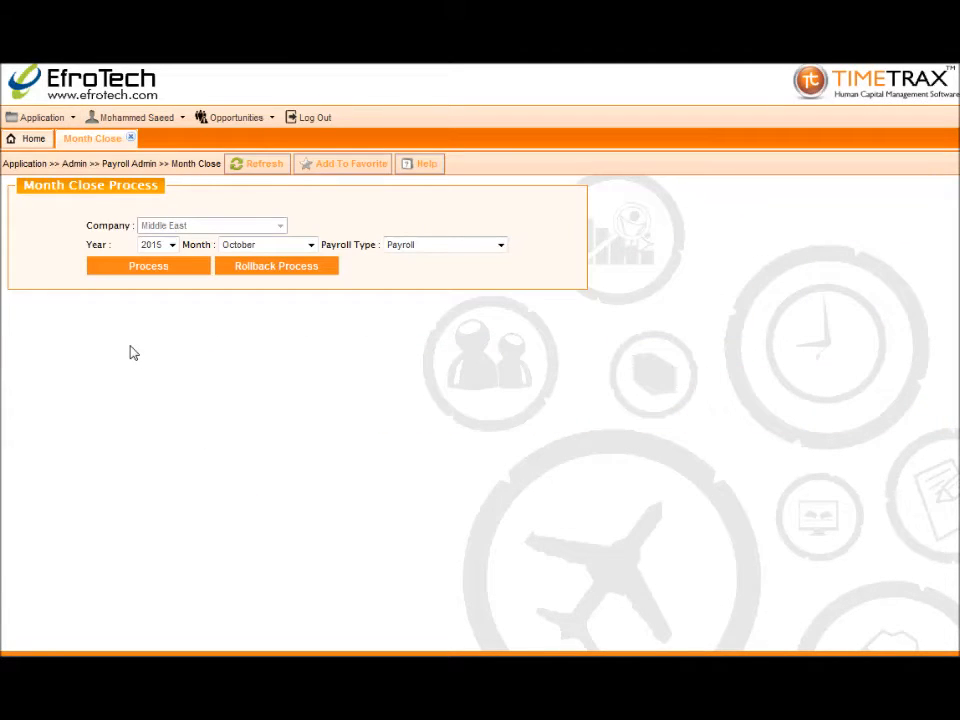
Run month close for 2015 September, payroll type Payroll, then close the page
left_click(172, 244)
left_click(174, 352)
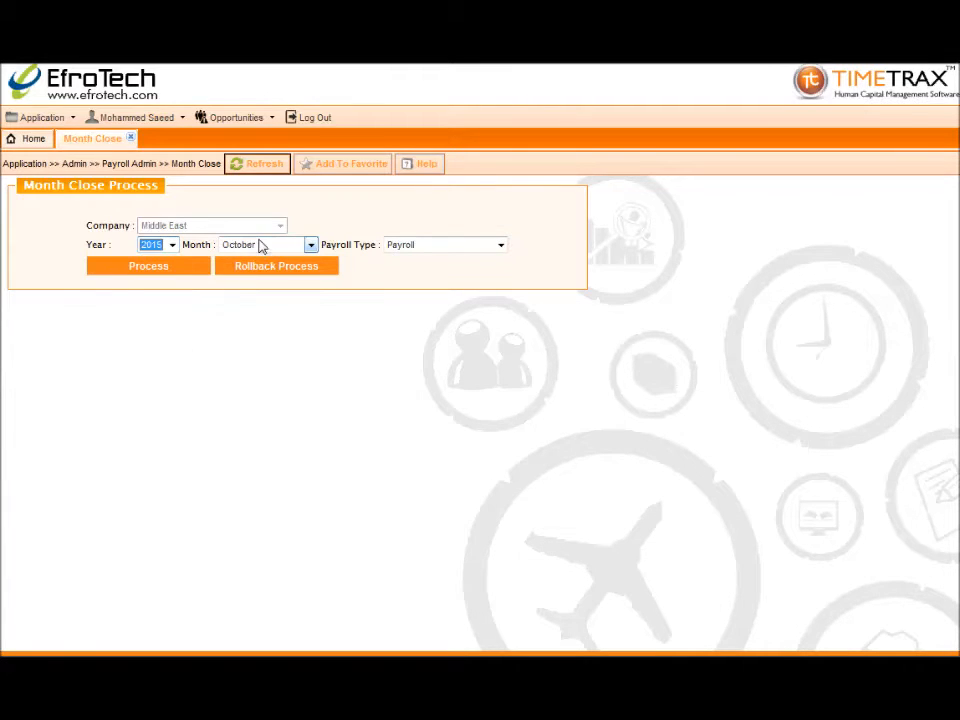
left_click(258, 249)
left_click(253, 364)
left_click(422, 251)
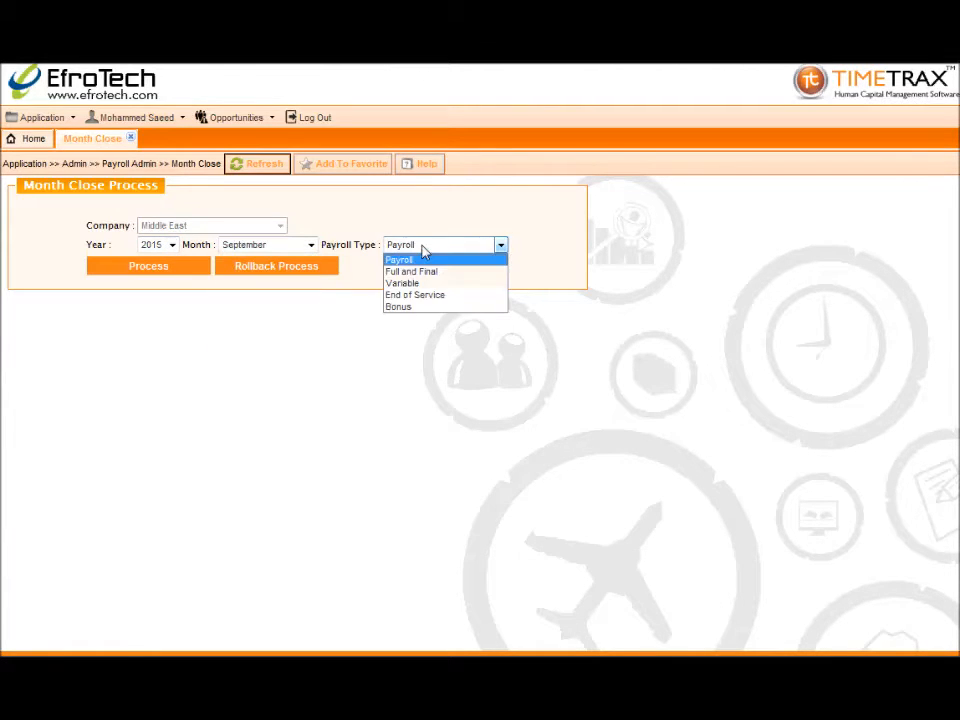
left_click(426, 260)
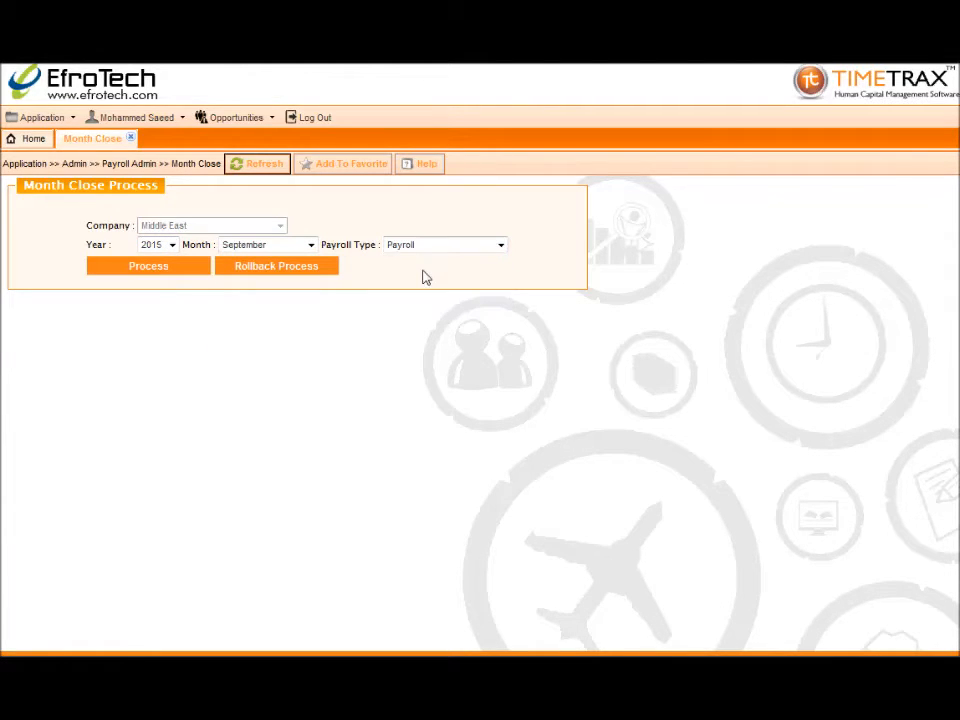
left_click(146, 267)
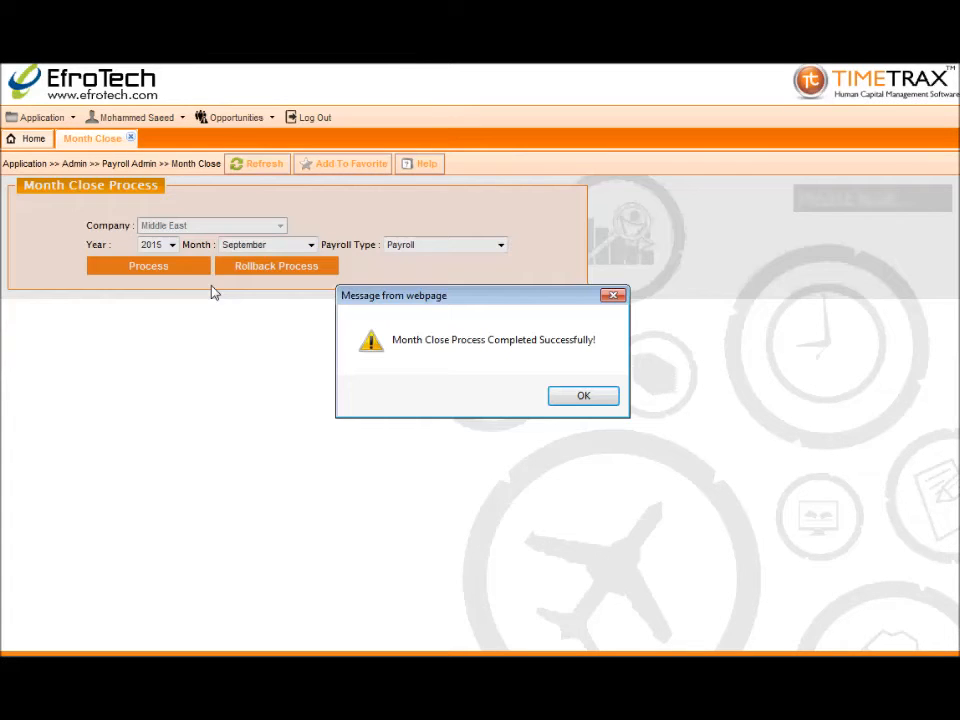
left_click(584, 398)
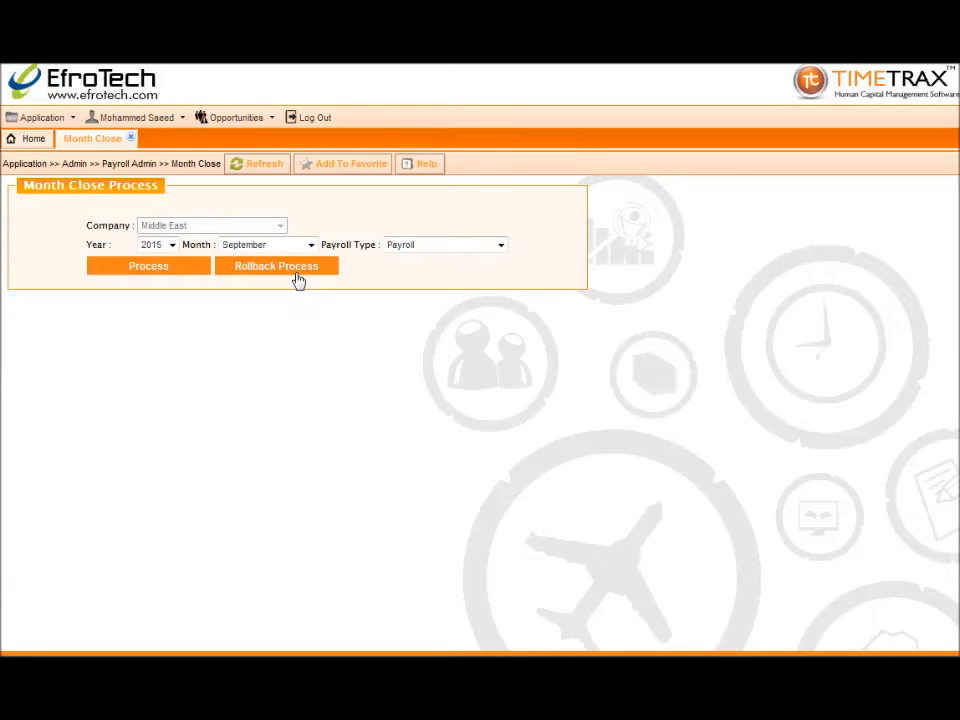
left_click(130, 139)
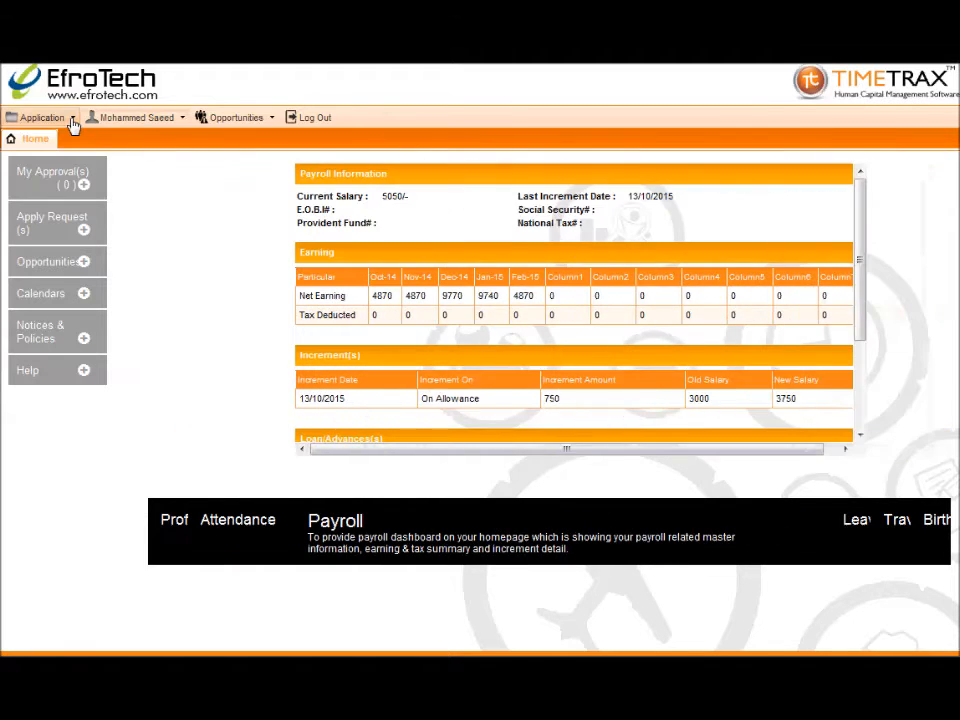
Open the Attendance Entry page under Payroll Process
left_click(72, 118)
mouse_move(82, 222)
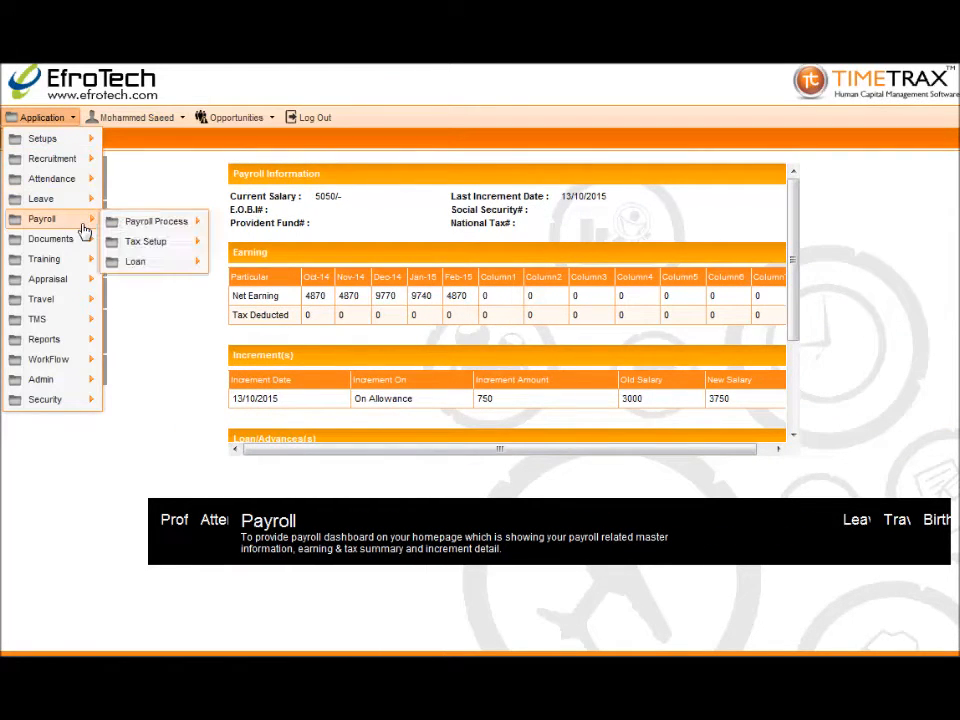
mouse_move(141, 227)
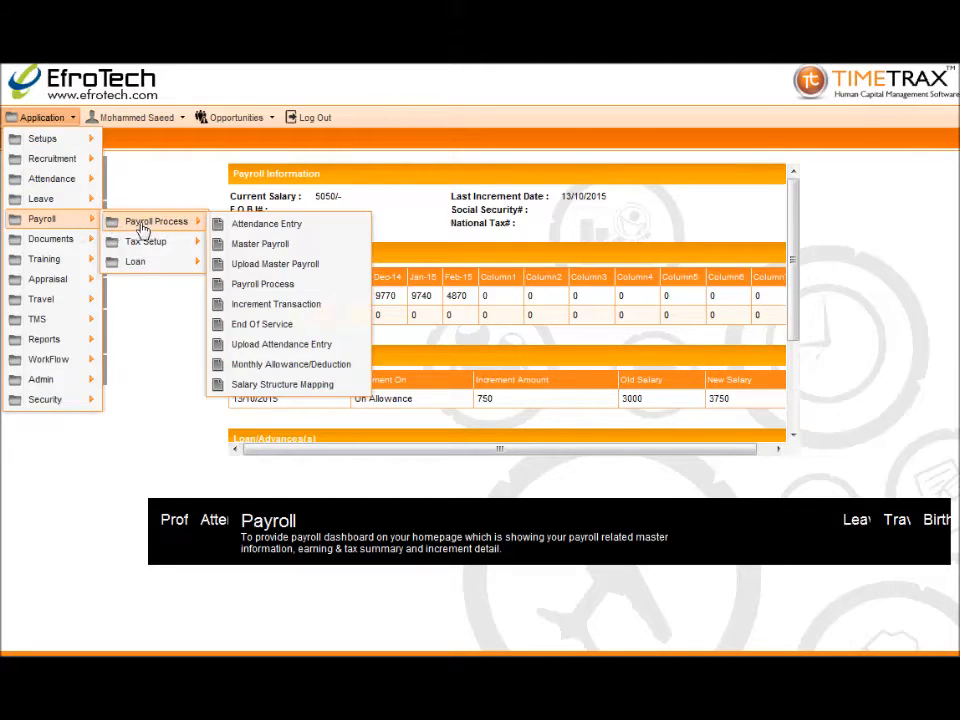
left_click(246, 226)
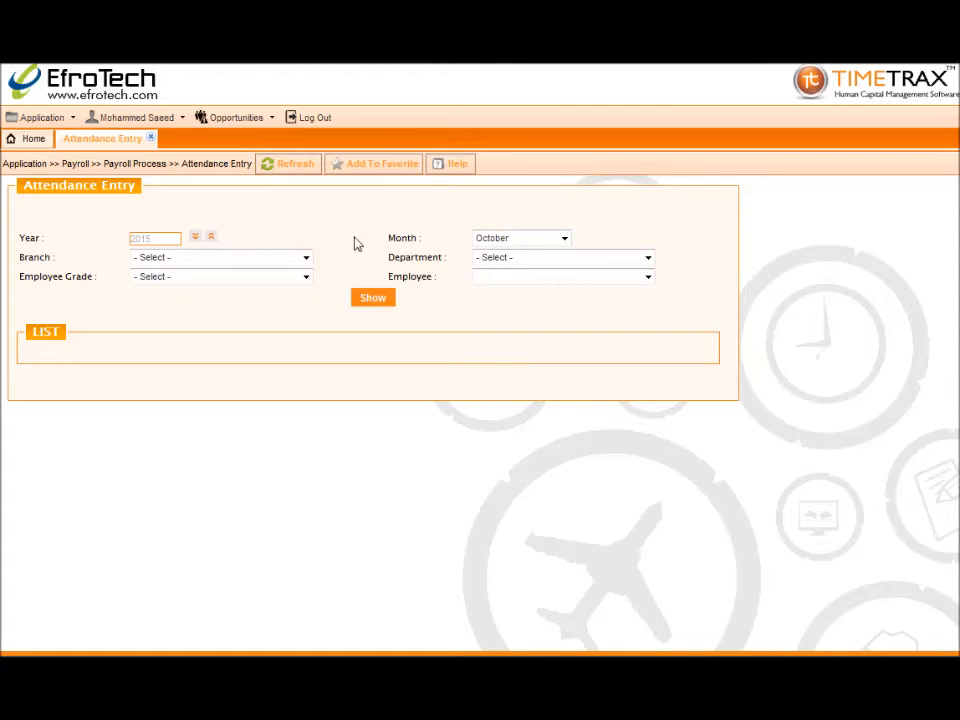
Load October attendance for Kingdom of Bahrain, all departments, Citizen grade and all employees
left_click(489, 242)
left_click(487, 372)
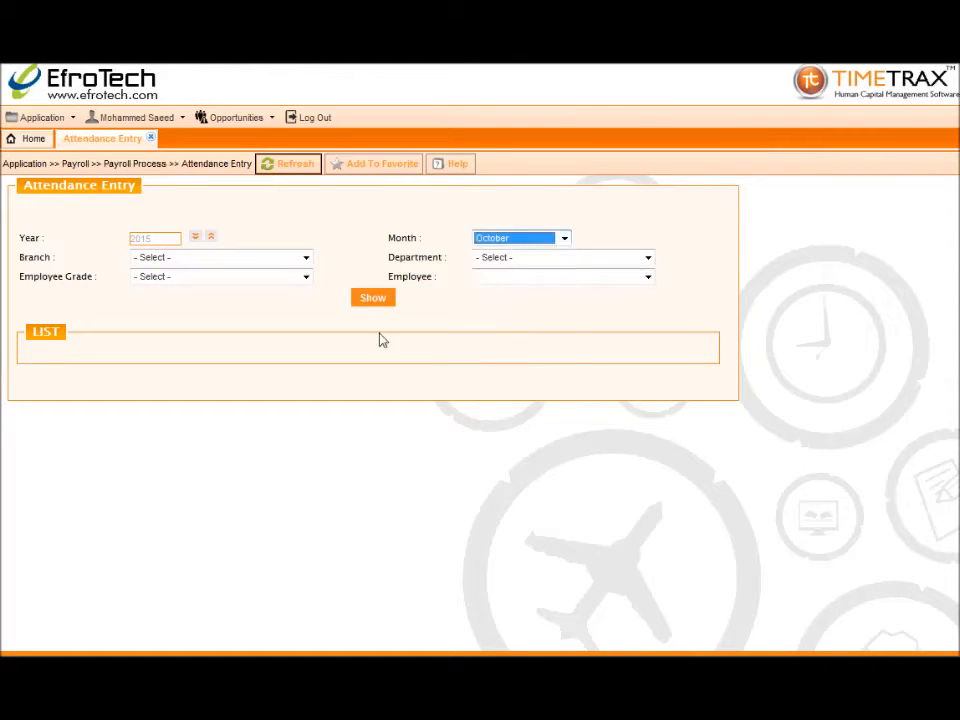
left_click(281, 260)
left_click(278, 287)
left_click(491, 259)
left_click(494, 283)
left_click(307, 284)
left_click(300, 301)
left_click(482, 282)
left_click(482, 291)
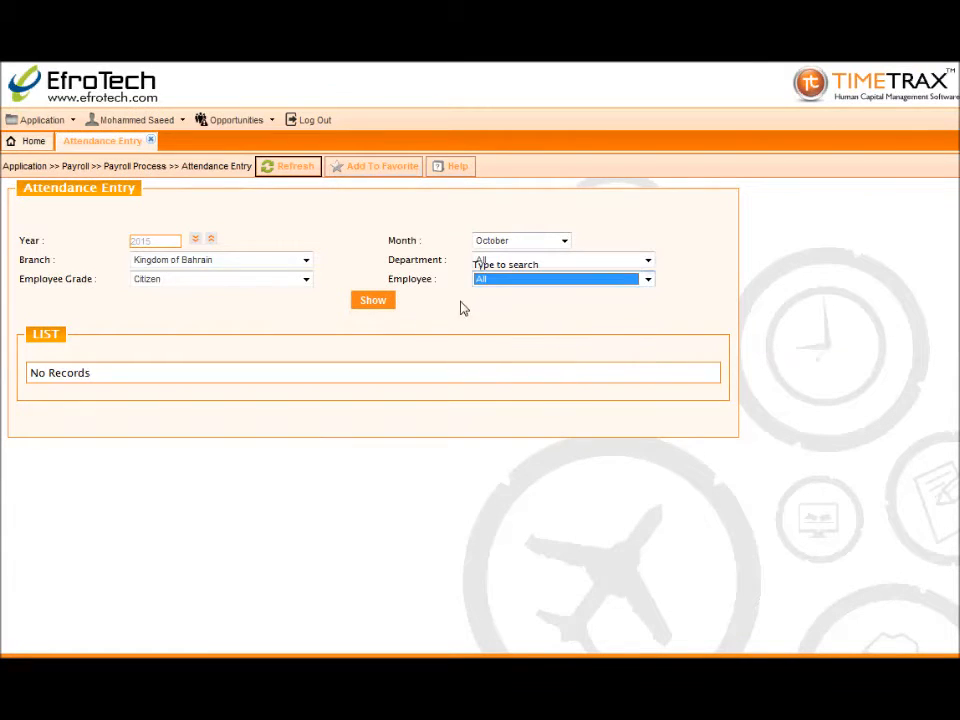
left_click(367, 301)
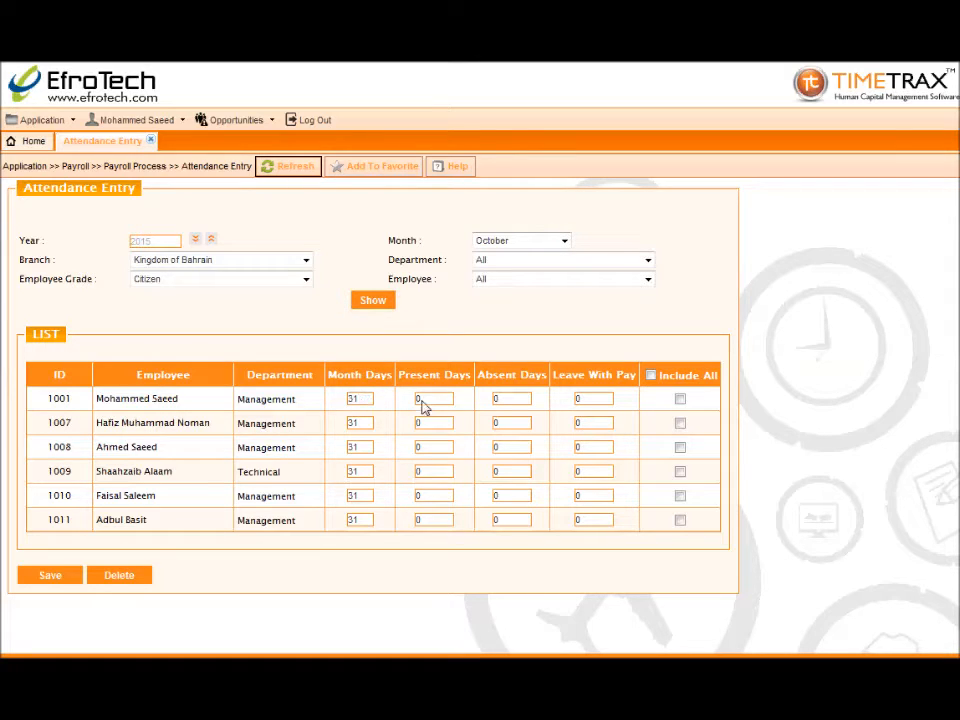
Give the first employee 3 leave-with-pay days, include all rows, and save the attendance
double_click(497, 398)
double_click(586, 398)
type("3")
left_click(651, 376)
left_click(73, 583)
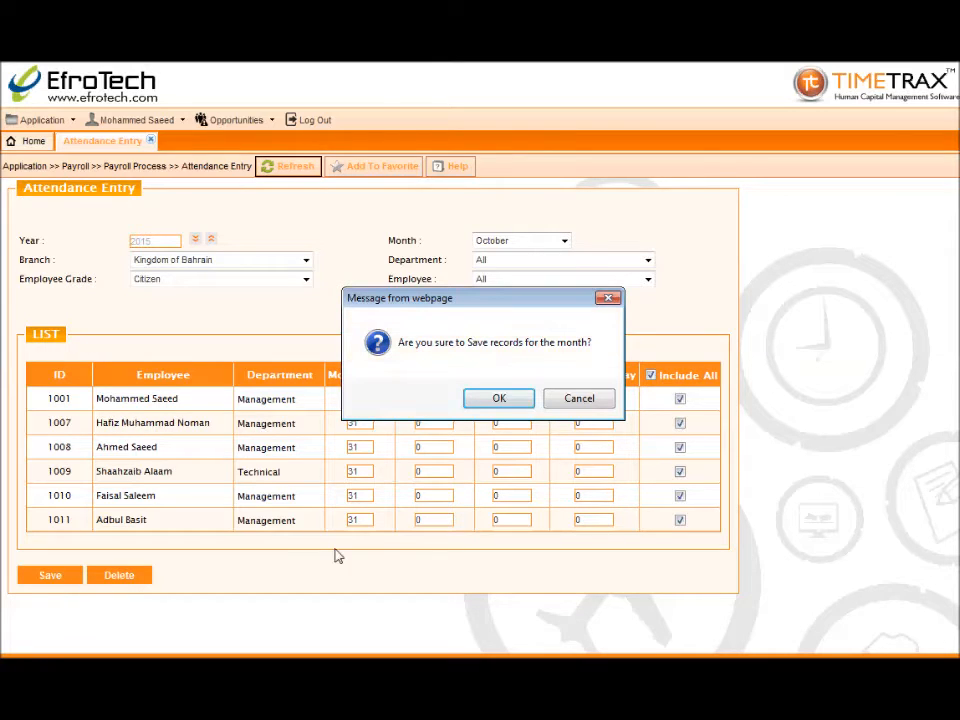
left_click(470, 403)
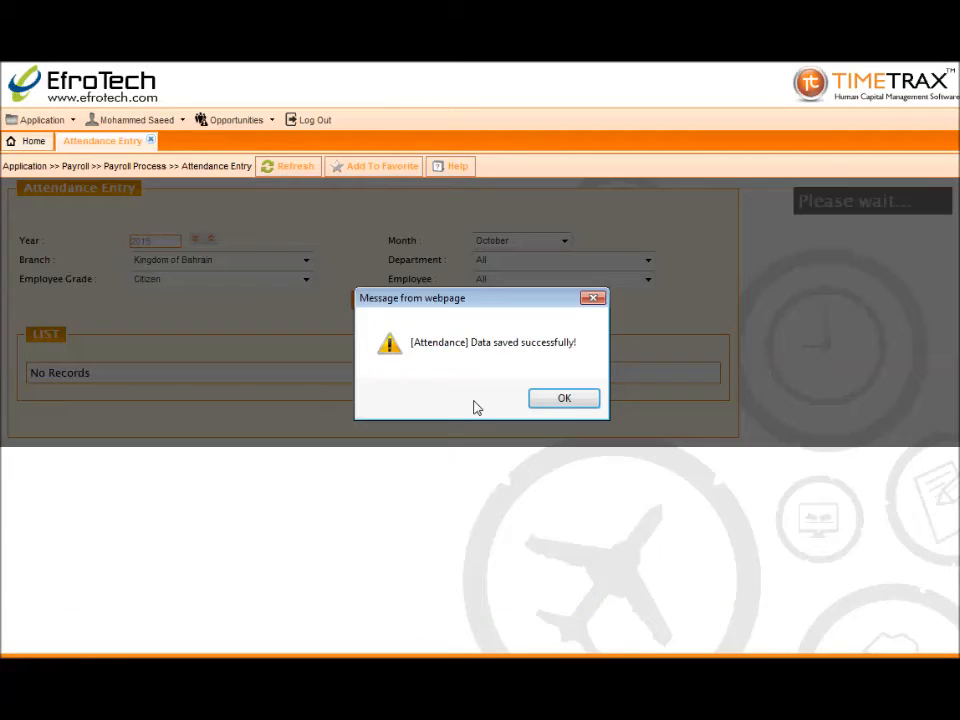
left_click(564, 399)
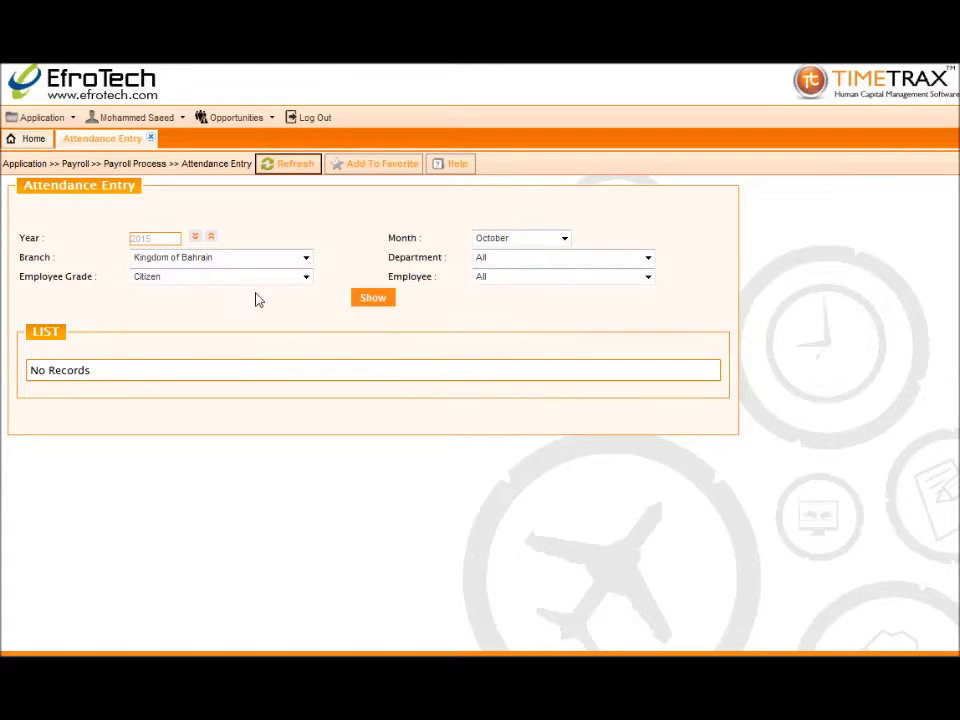
Close Attendance Entry, open Upload Attendance Entry, and download the TemplateEmployeeAttendanceEntry.xls template
left_click(151, 140)
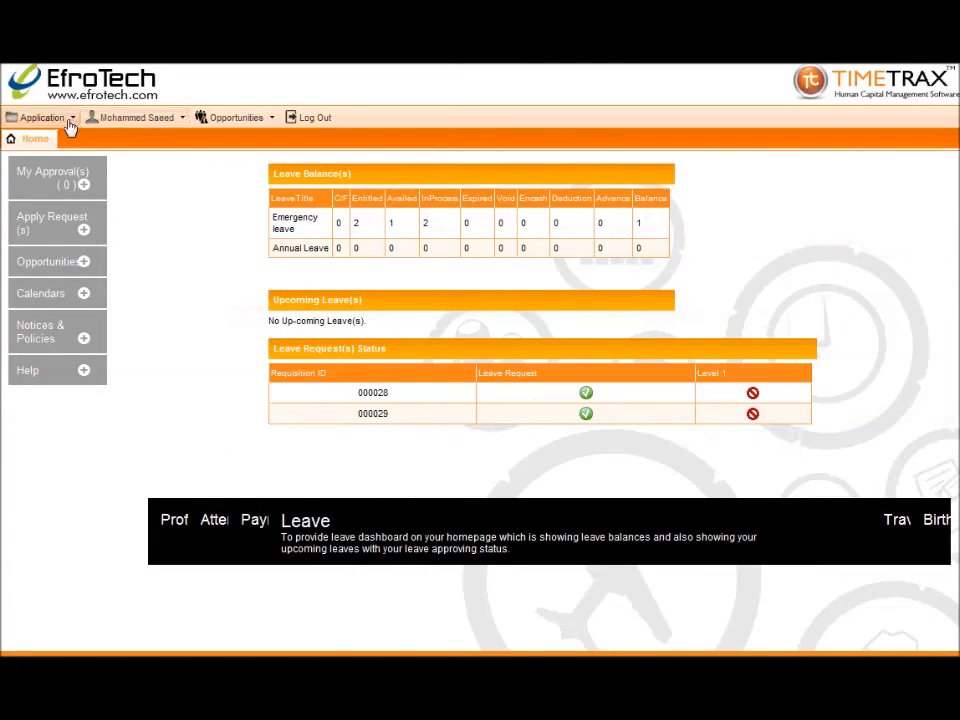
left_click(70, 120)
mouse_move(63, 226)
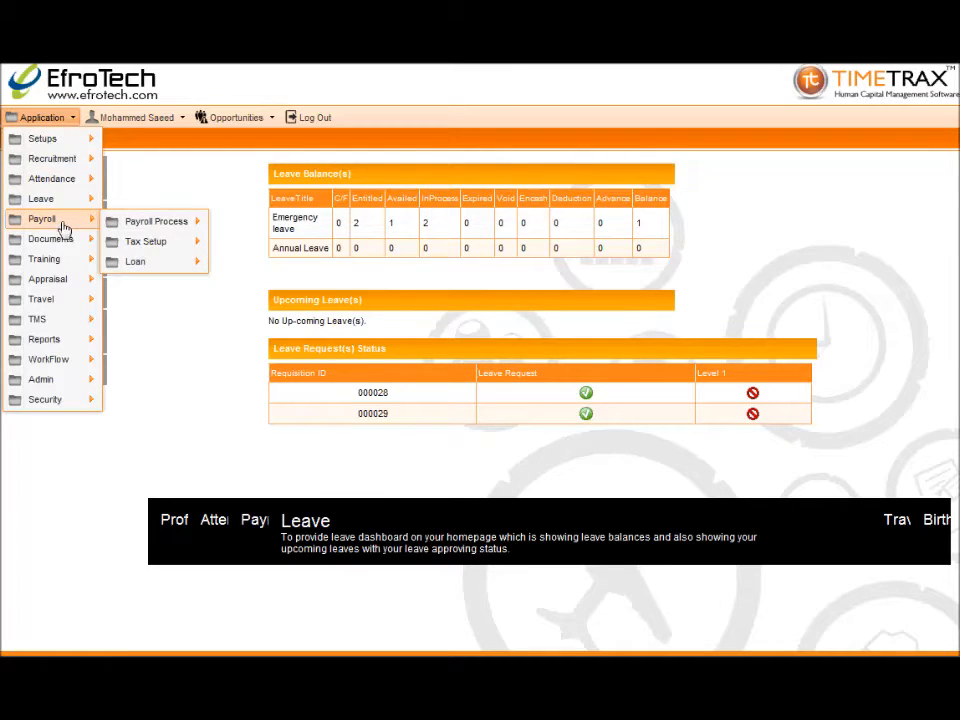
mouse_move(135, 223)
left_click(236, 343)
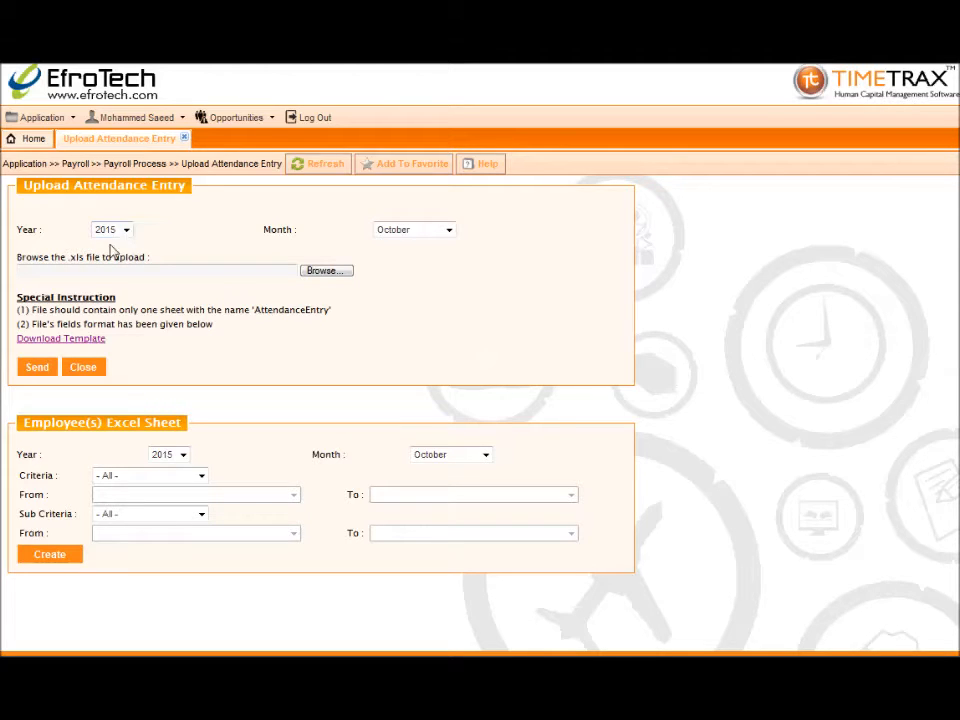
left_click(62, 340)
Enter an employee code, 5 absent days and 2 leave days in row 2, then close Excel unsaved
left_click(441, 343)
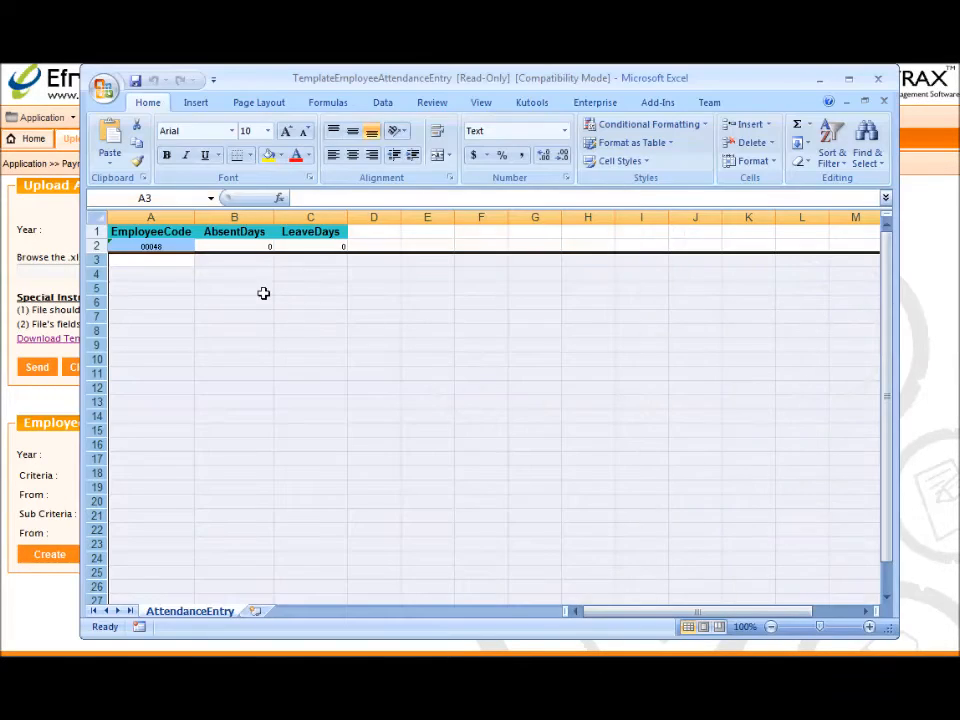
left_click(169, 249)
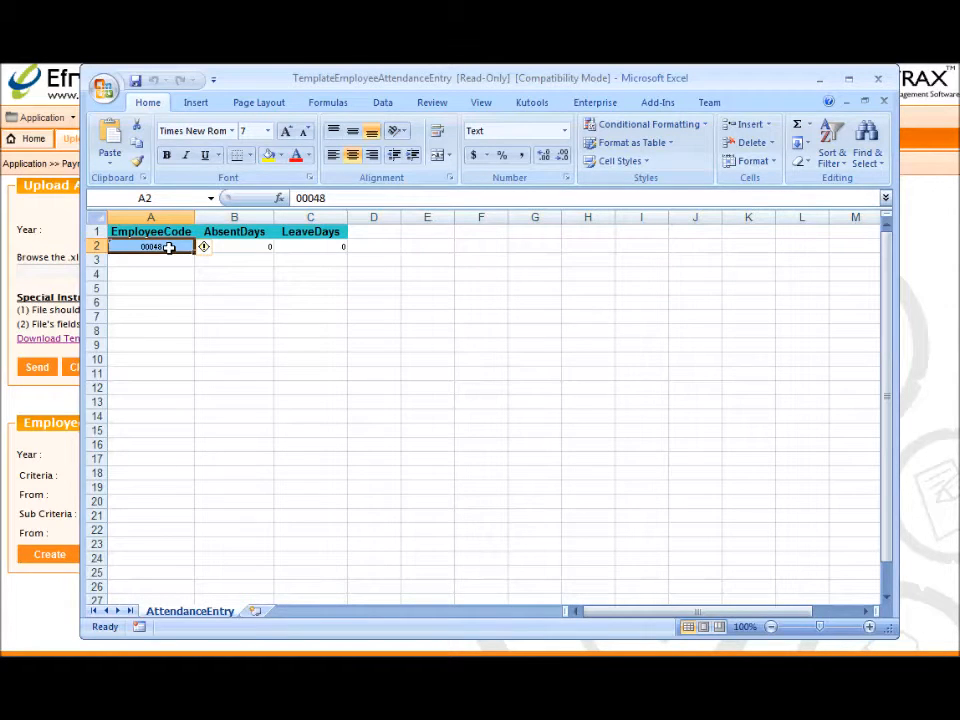
type("1001")
key("Tab")
type("5")
key("Tab")
type("2")
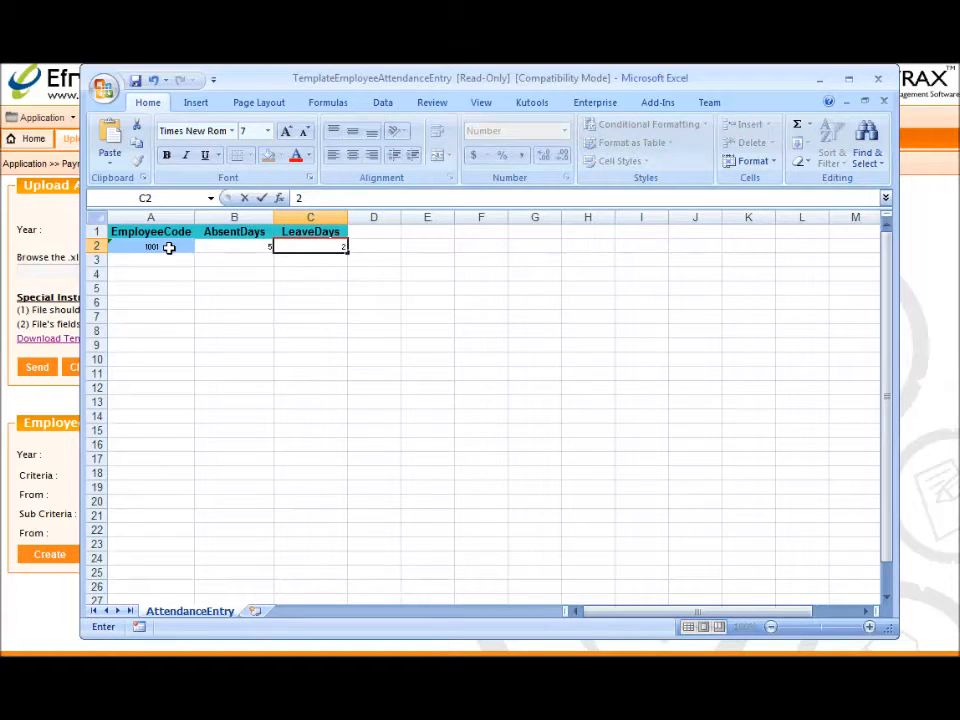
left_click(157, 258)
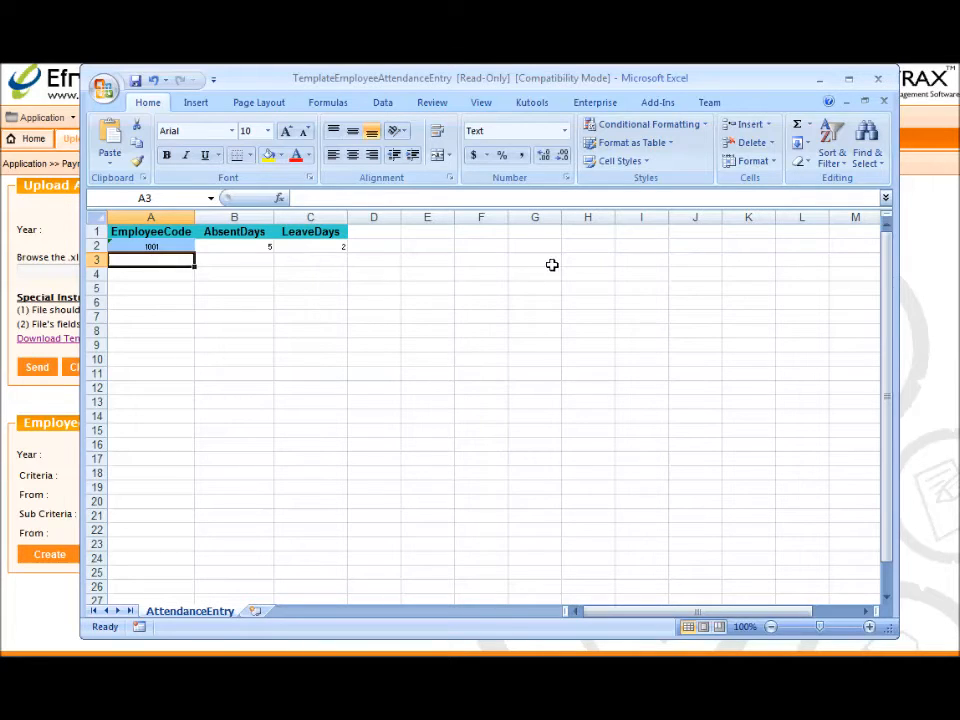
left_click(879, 79)
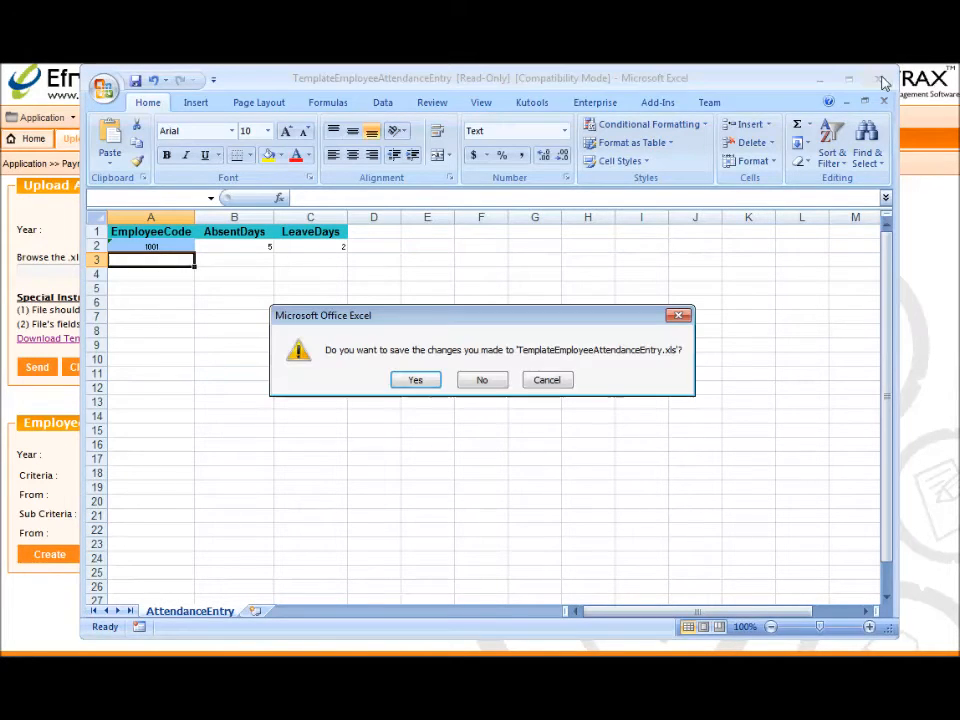
left_click(487, 384)
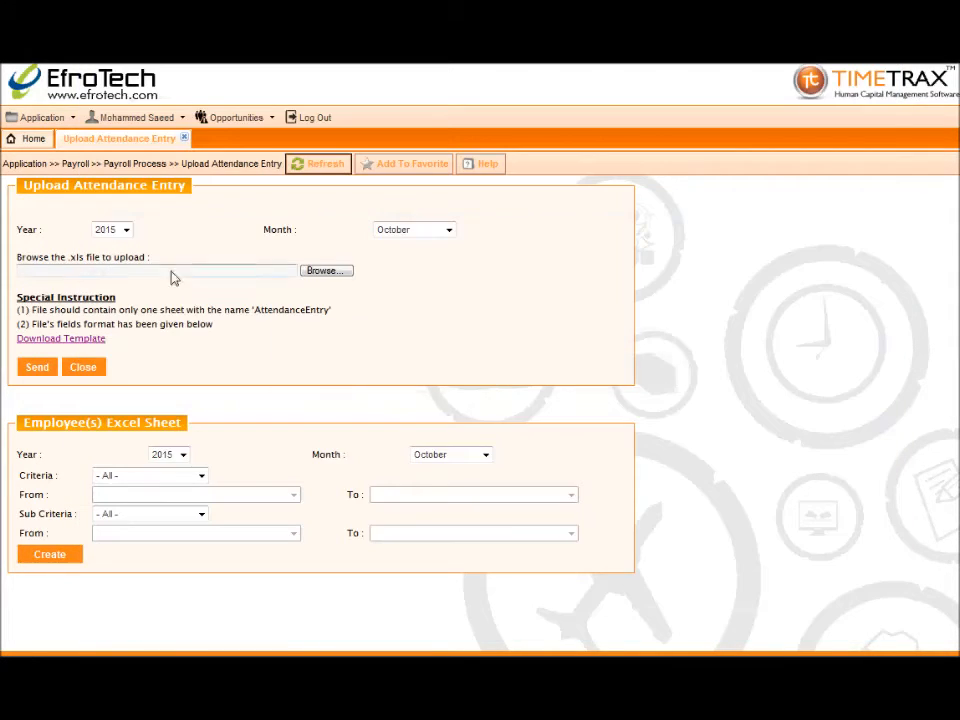
Set the upload year to 2015 and month to October
left_click(122, 229)
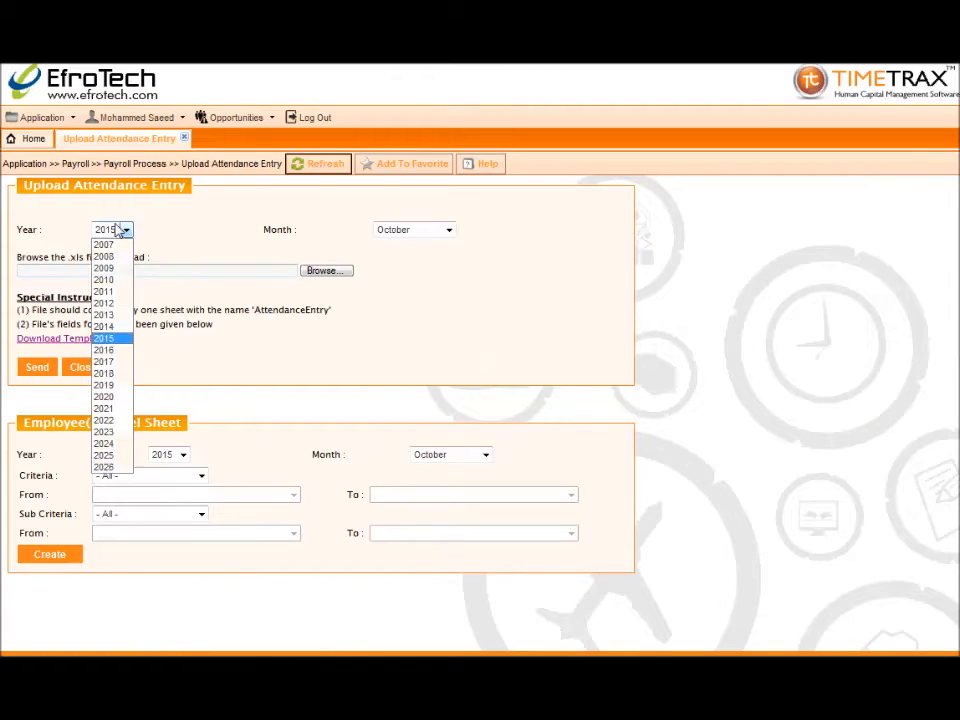
left_click(117, 341)
left_click(403, 229)
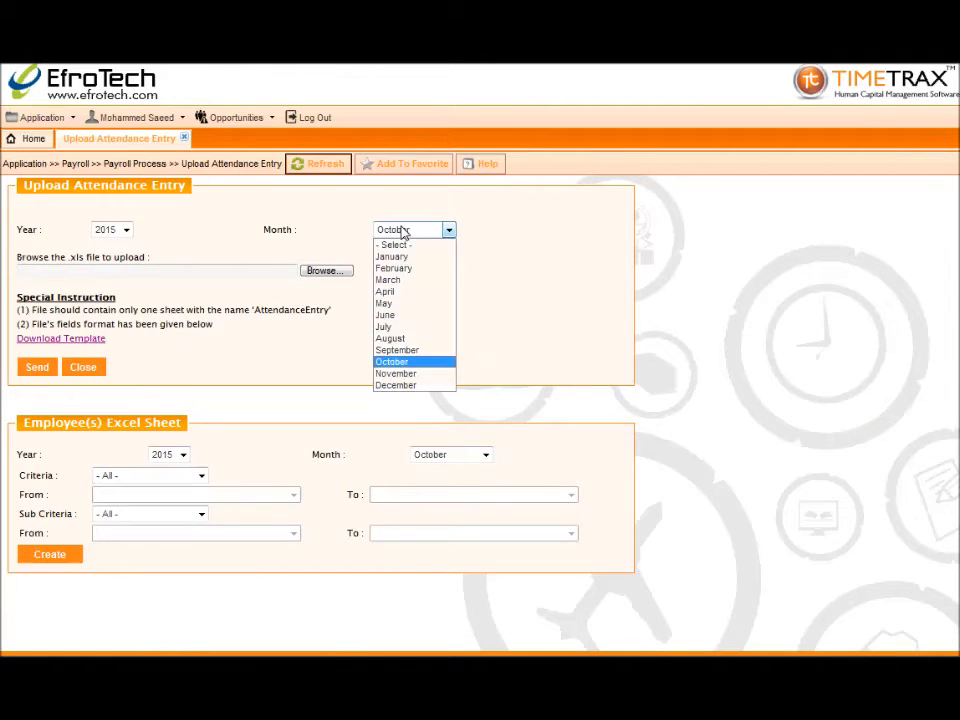
left_click(414, 366)
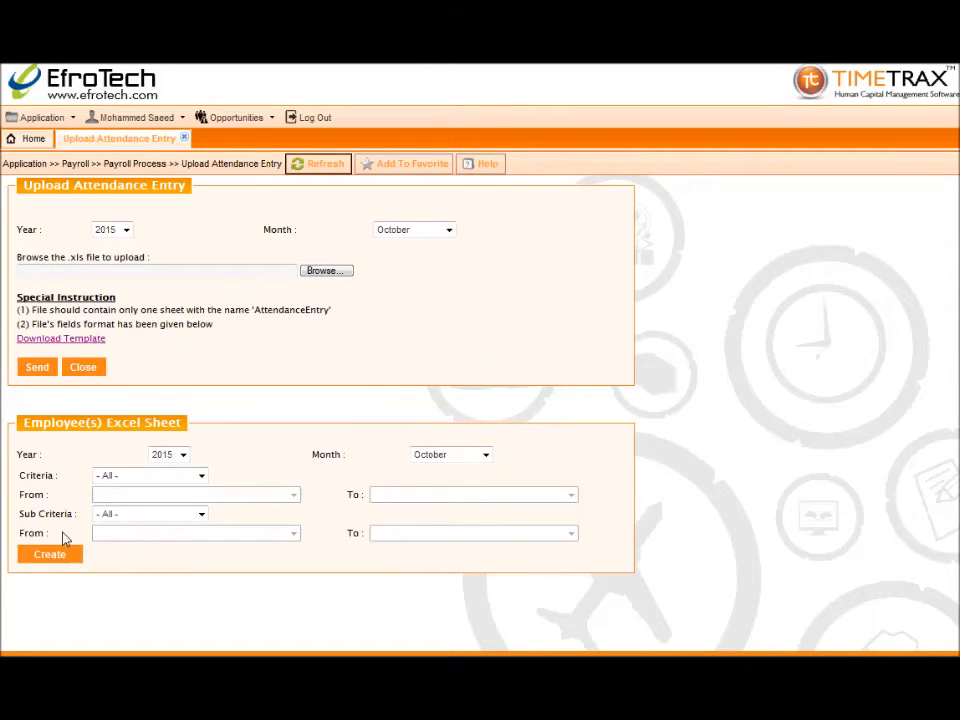
Create the October 2015 employee Excel sheet for all employees
left_click(182, 454)
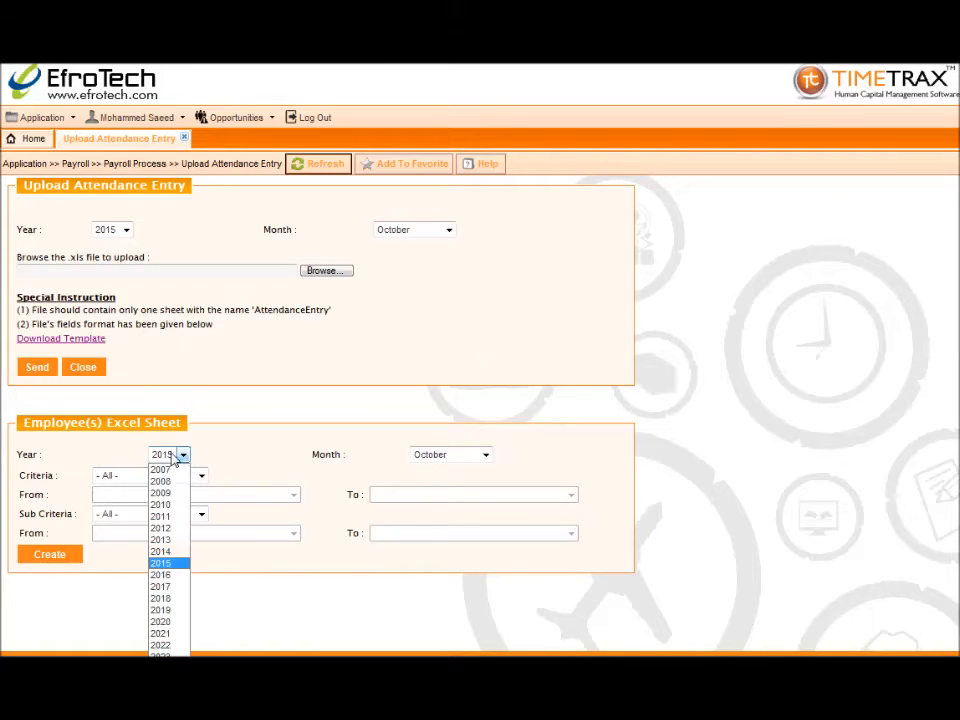
left_click(178, 563)
left_click(485, 454)
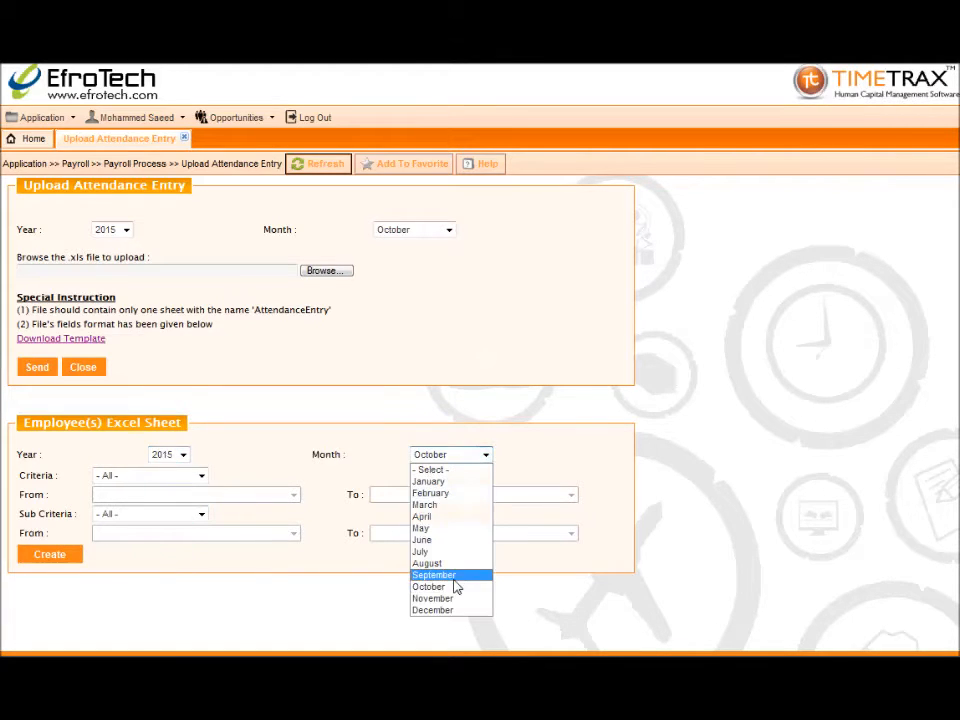
left_click(452, 585)
left_click(245, 603)
left_click(60, 558)
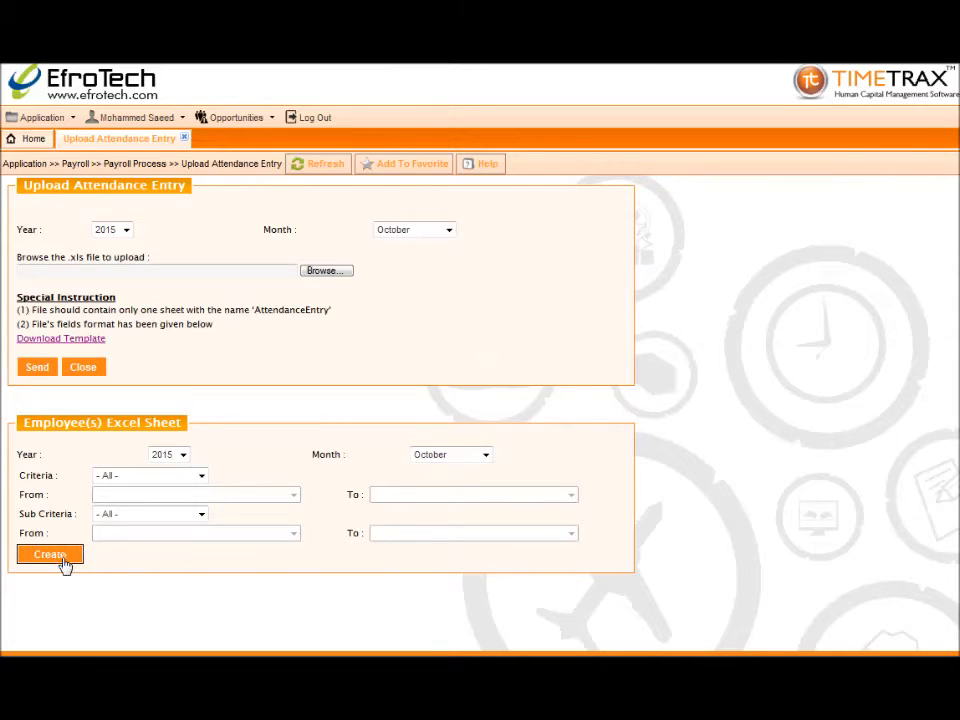
Open the AttendanceEntry sheet, widen columns B, C and D to read names, grades and departments, then close it
left_click(441, 352)
left_click_drag(229, 220, 278, 212)
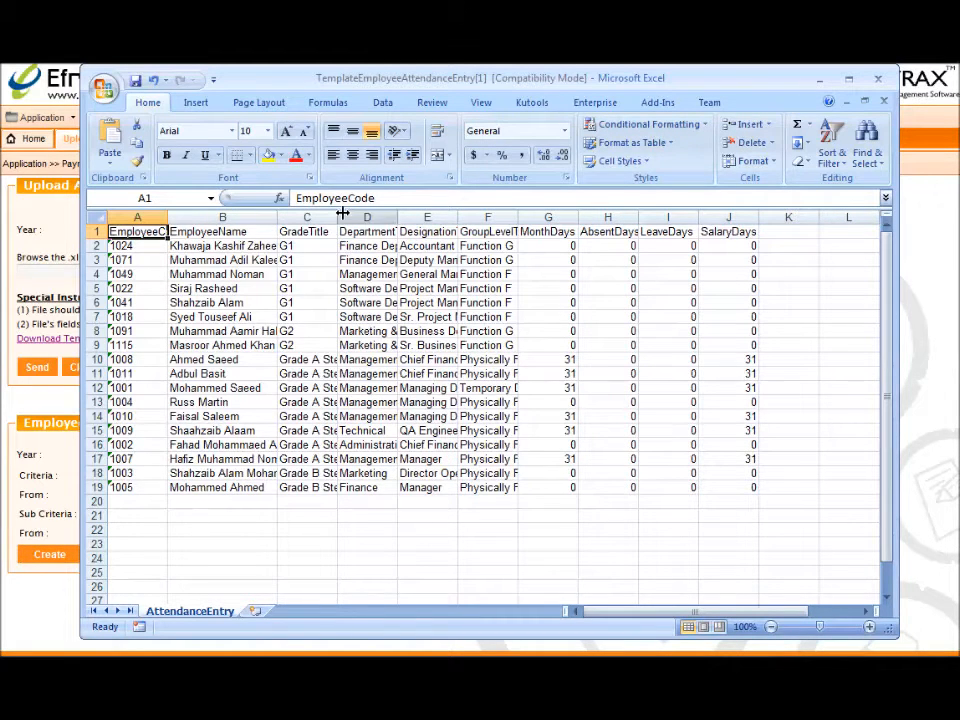
left_click_drag(339, 215, 404, 210)
left_click_drag(462, 214, 690, 220)
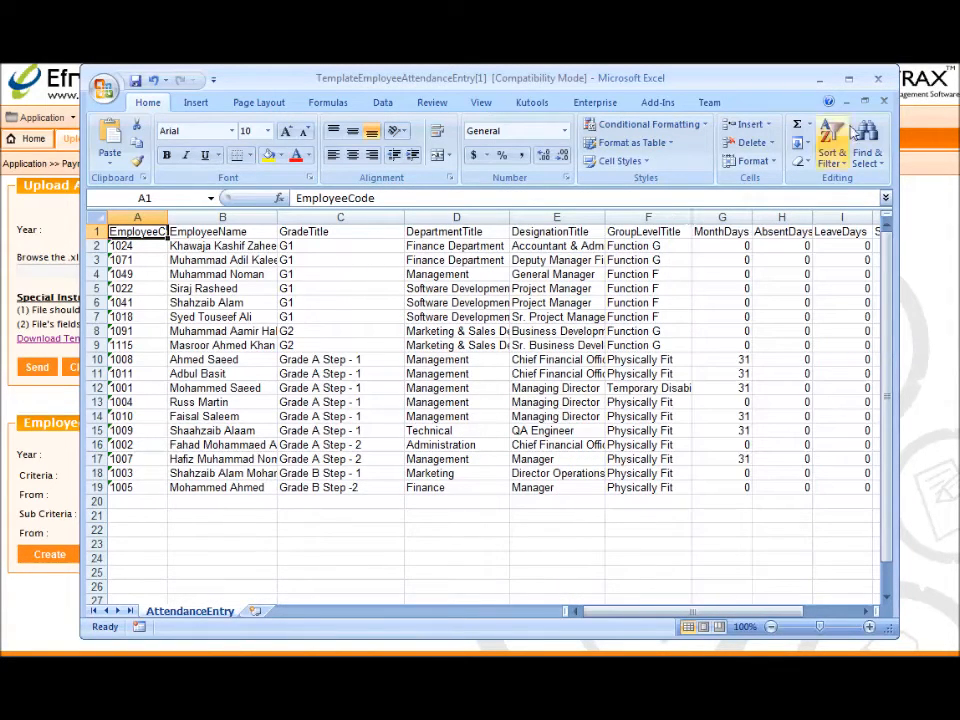
left_click(876, 82)
Discard the workbook changes and close the Upload Attendance Entry page
left_click(481, 380)
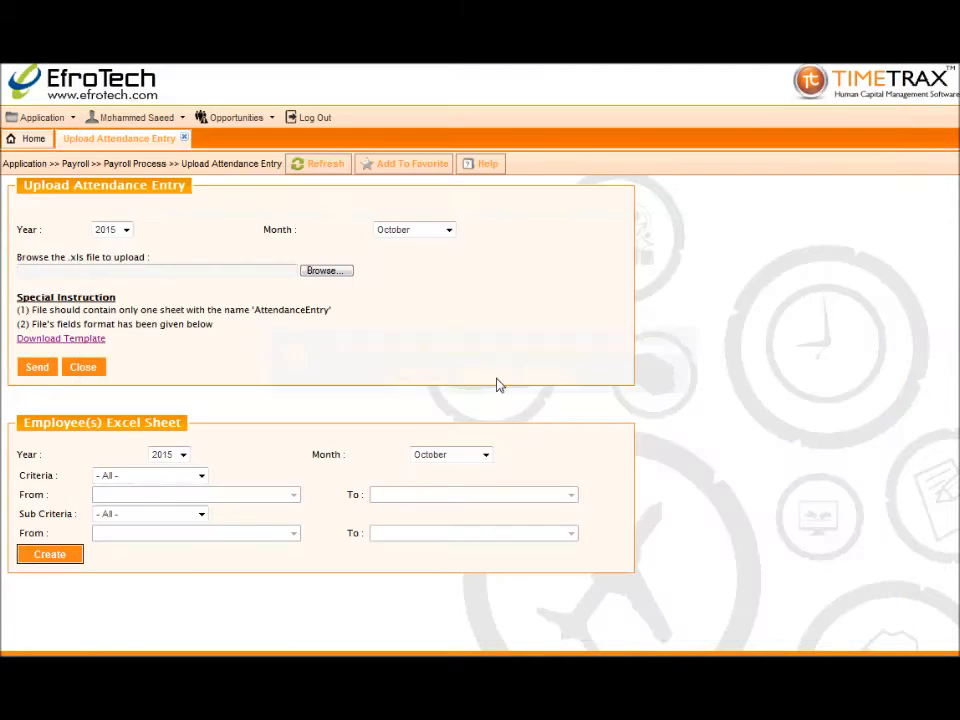
left_click(185, 140)
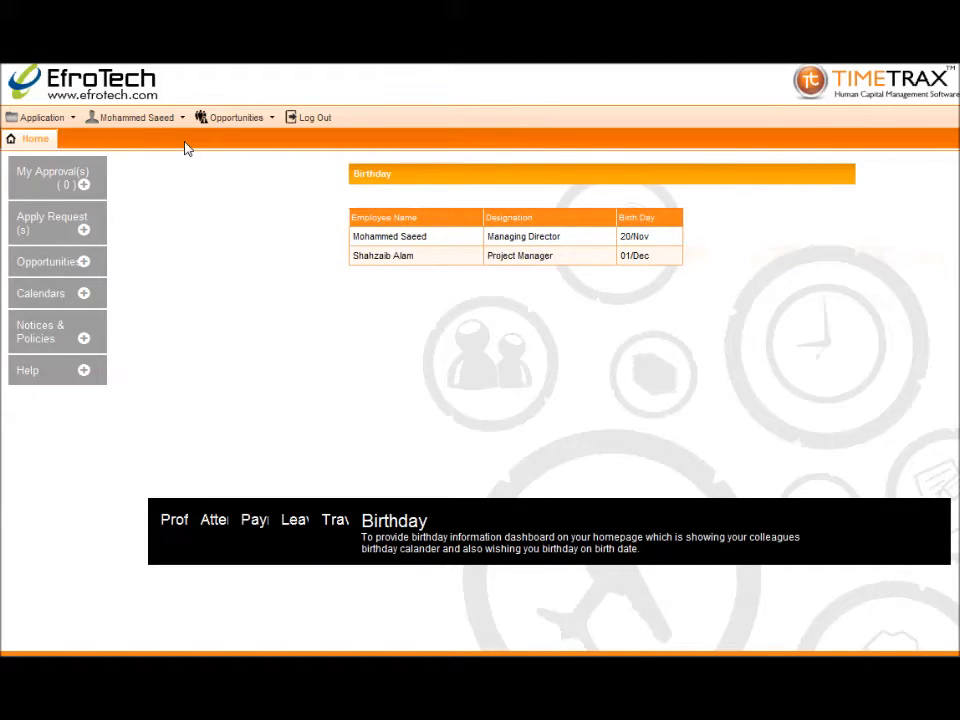
Open the Master Payroll page under Payroll Process
left_click(30, 118)
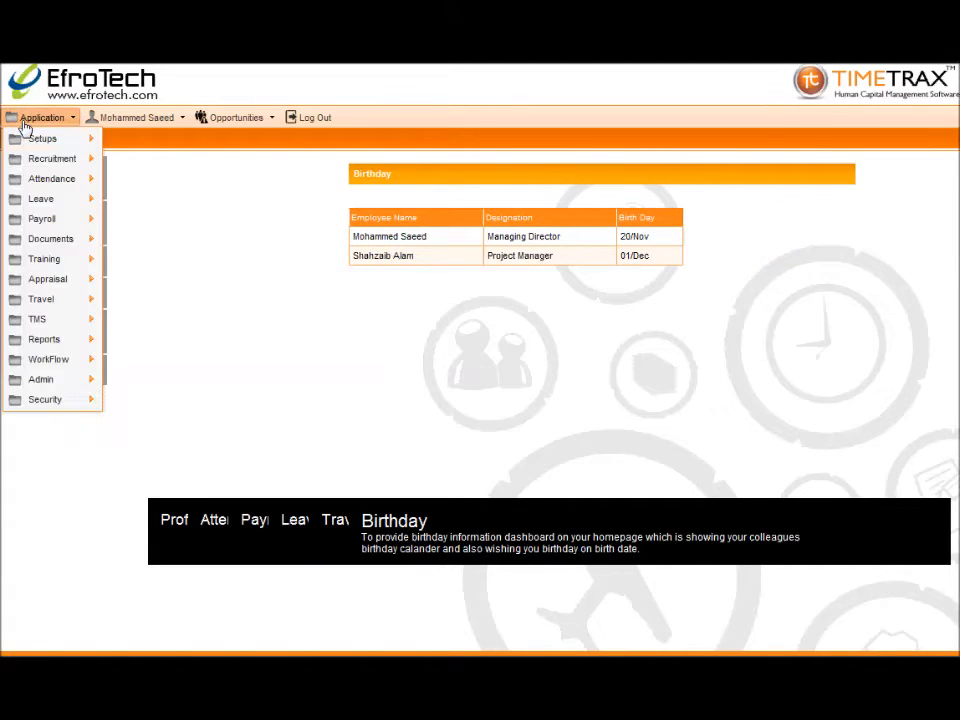
mouse_move(21, 223)
mouse_move(124, 232)
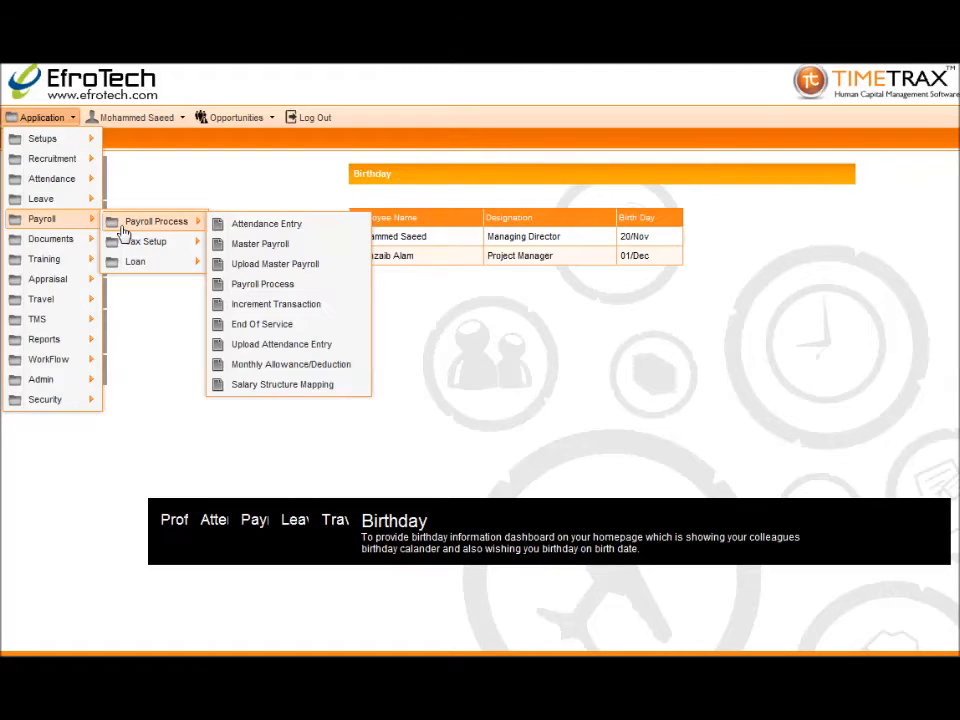
left_click(230, 246)
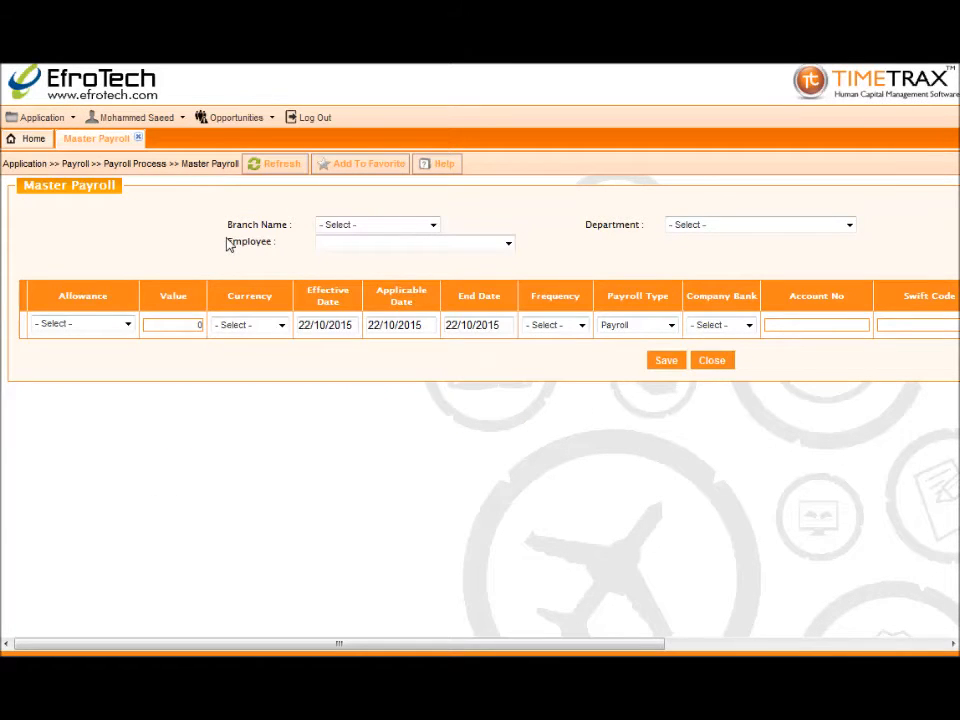
Show all payroll details for the last employee in Kingdom of Bahrain, all departments
left_click(358, 226)
left_click(357, 250)
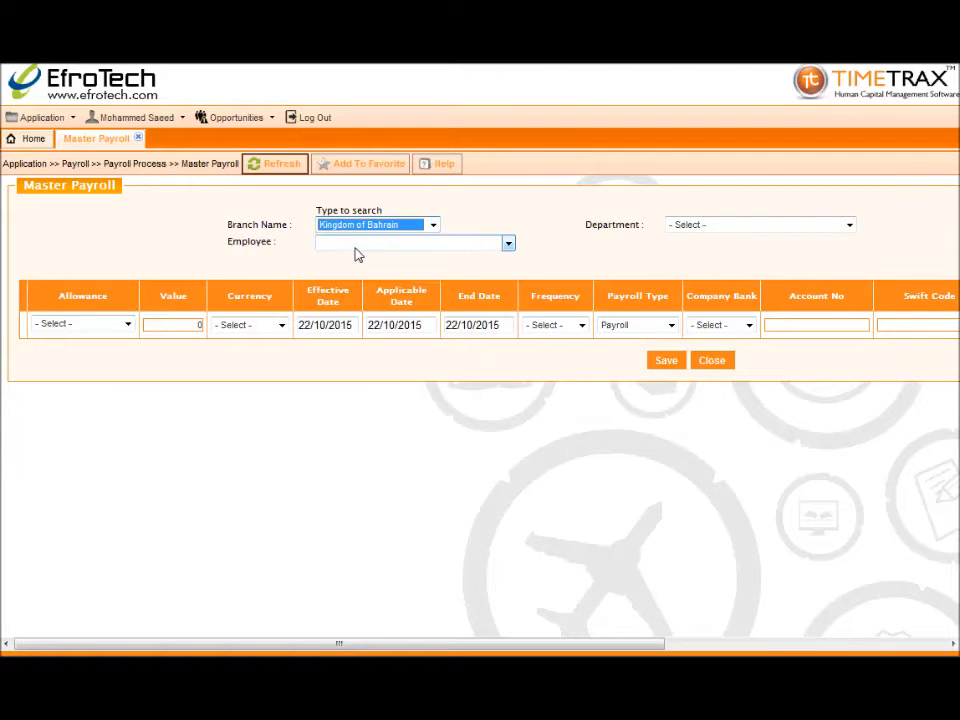
left_click(680, 228)
left_click(686, 252)
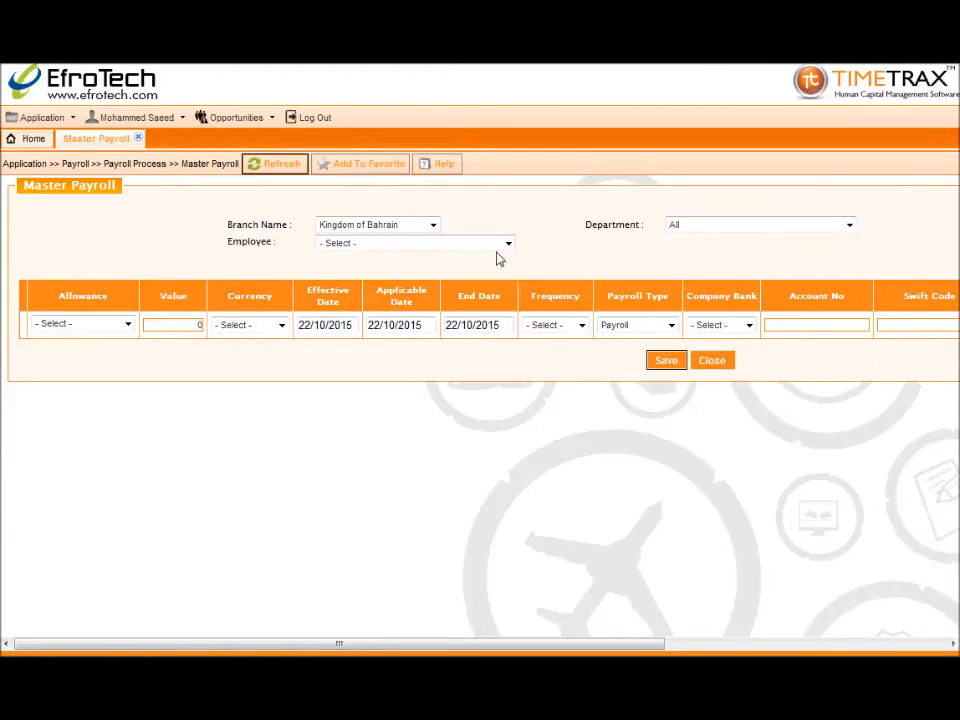
left_click(504, 245)
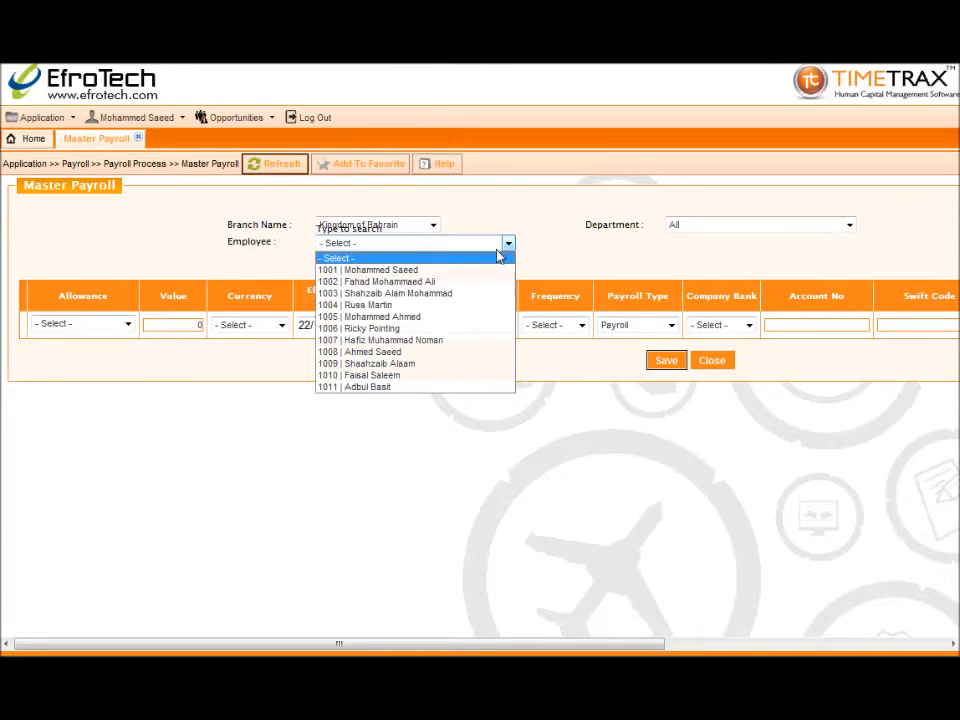
left_click(495, 388)
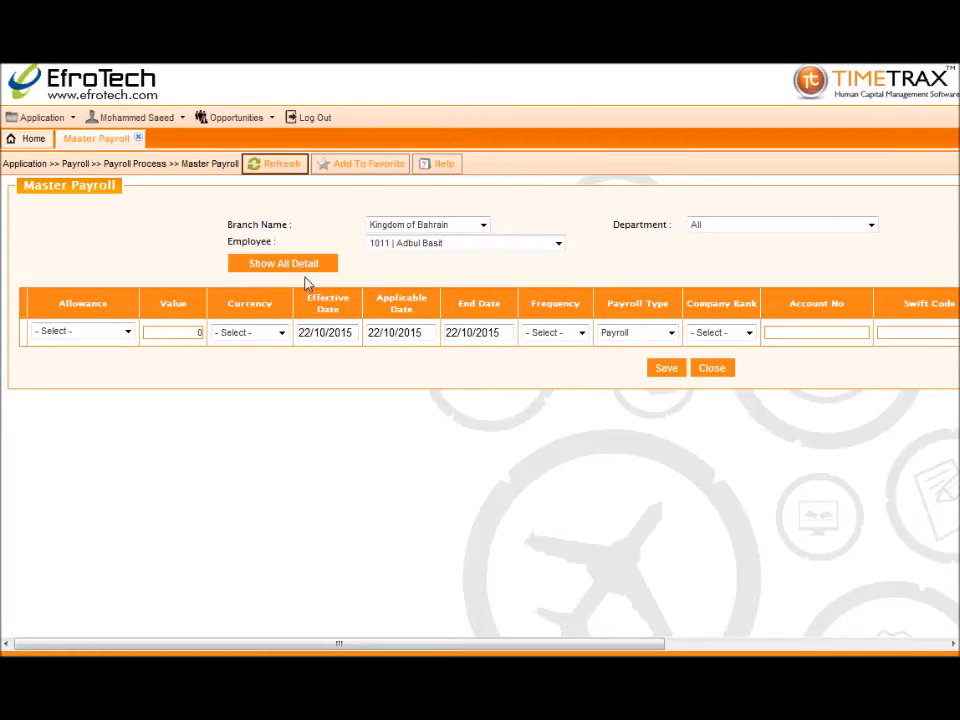
left_click(304, 268)
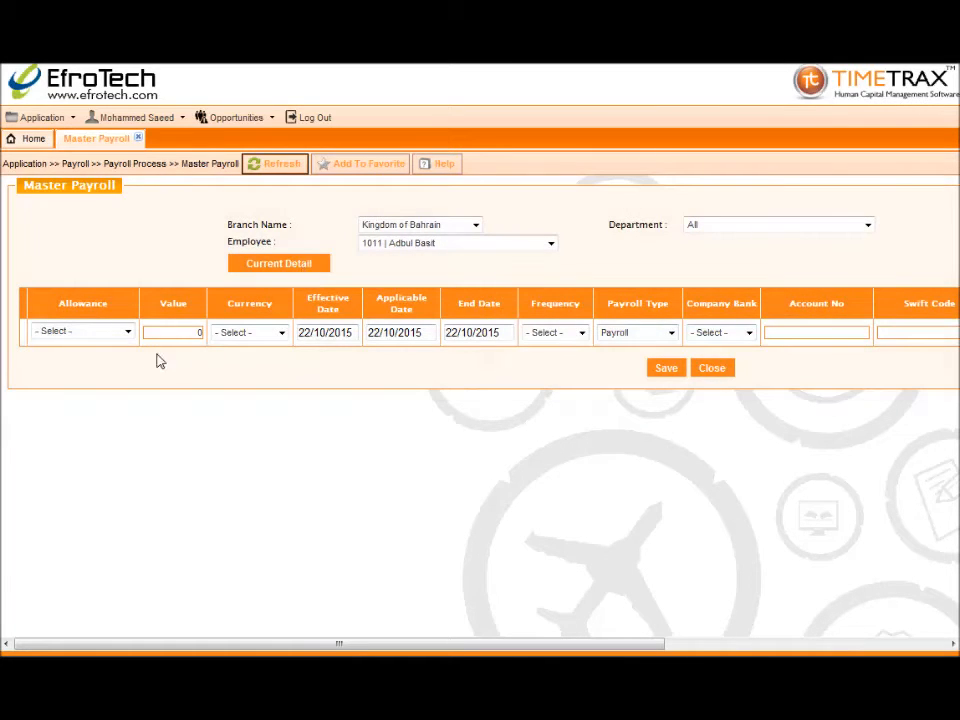
Add a Basic allowance of 3594 in Bahraini Dinar
left_click(128, 334)
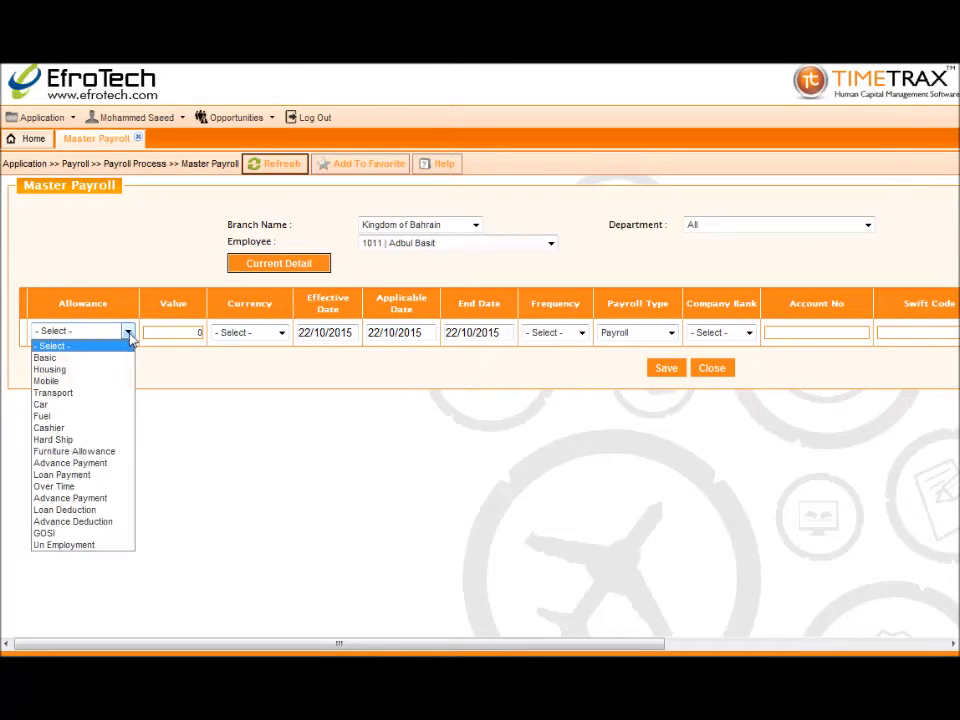
left_click(124, 358)
left_click(160, 334)
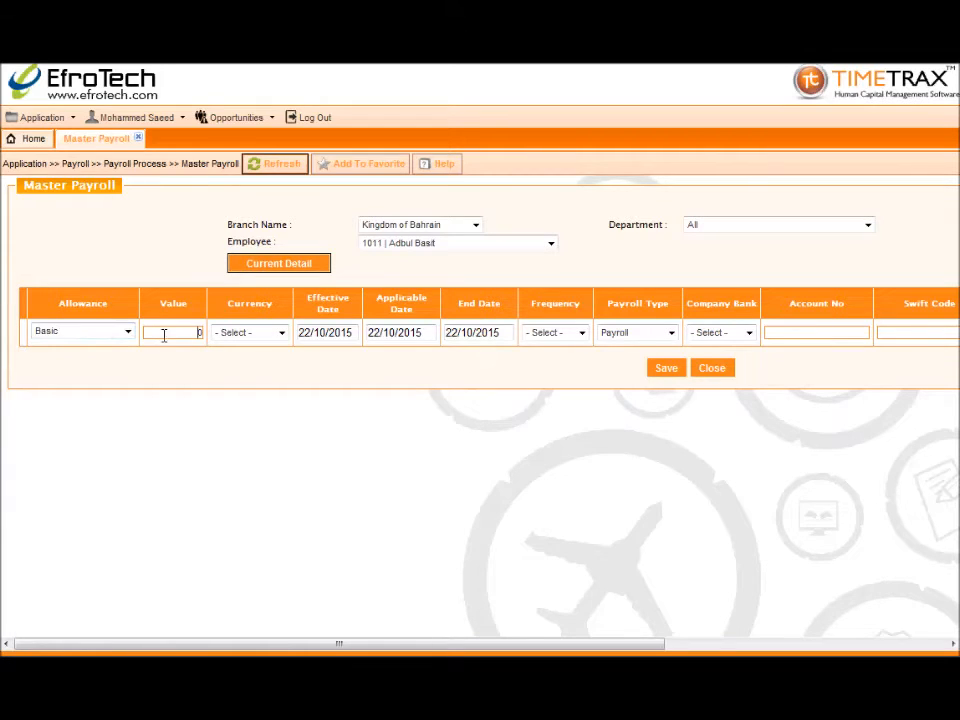
type("594")
left_click(234, 335)
left_click(236, 360)
left_click(257, 357)
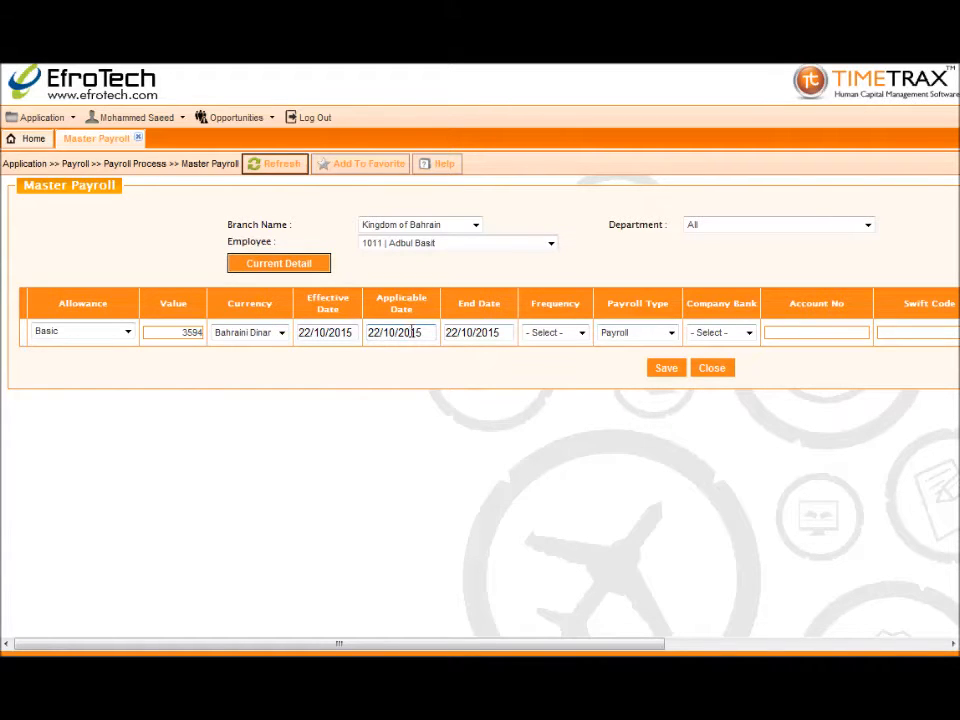
Set end date 22/10/9999, Monthly frequency, payroll type Payroll and company bank United Bank
double_click(497, 335)
type("9999")
left_click(541, 334)
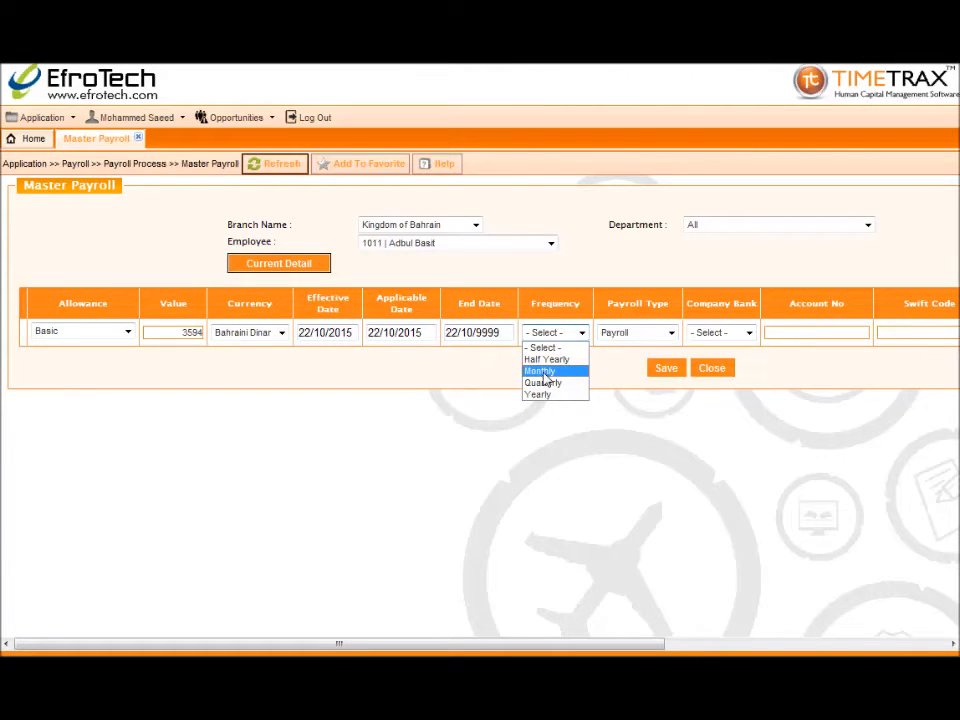
left_click(544, 372)
left_click(628, 336)
left_click(632, 357)
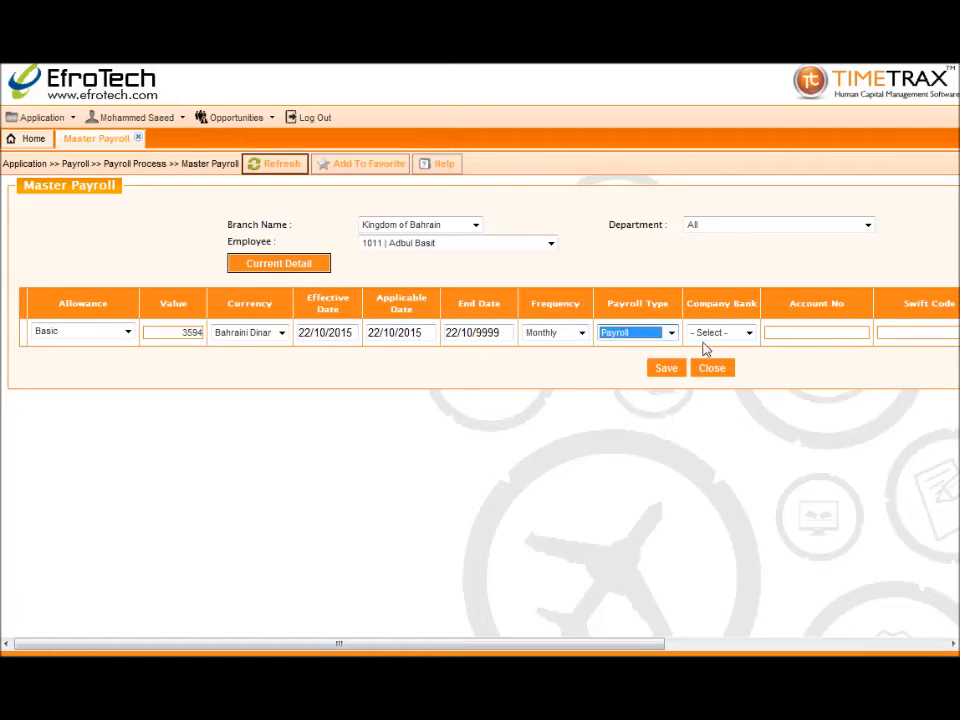
left_click(721, 333)
left_click(716, 371)
left_click_drag(656, 645, 946, 630)
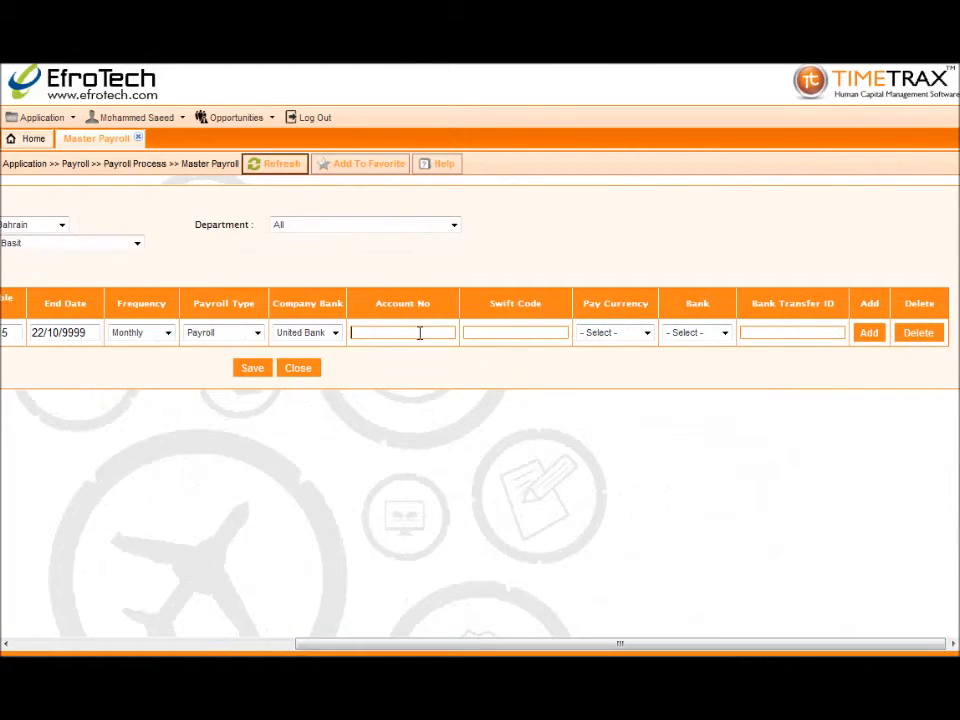
Enter the employee's account number, Swift code, Bahraini Dinar pay currency, United Bank and bank transfer ID
left_click(486, 332)
type("54")
left_click(602, 334)
left_click(618, 360)
left_click(697, 332)
left_click(688, 371)
left_click(762, 332)
Add and then delete a blank payroll line, and save the master payroll record
left_click(866, 333)
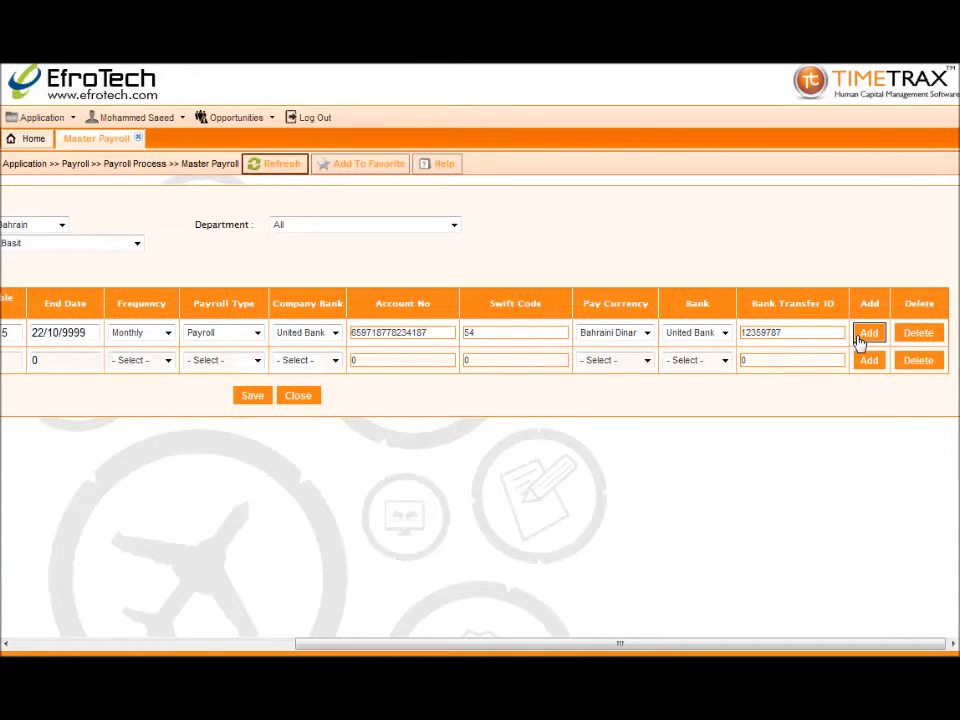
left_click(918, 363)
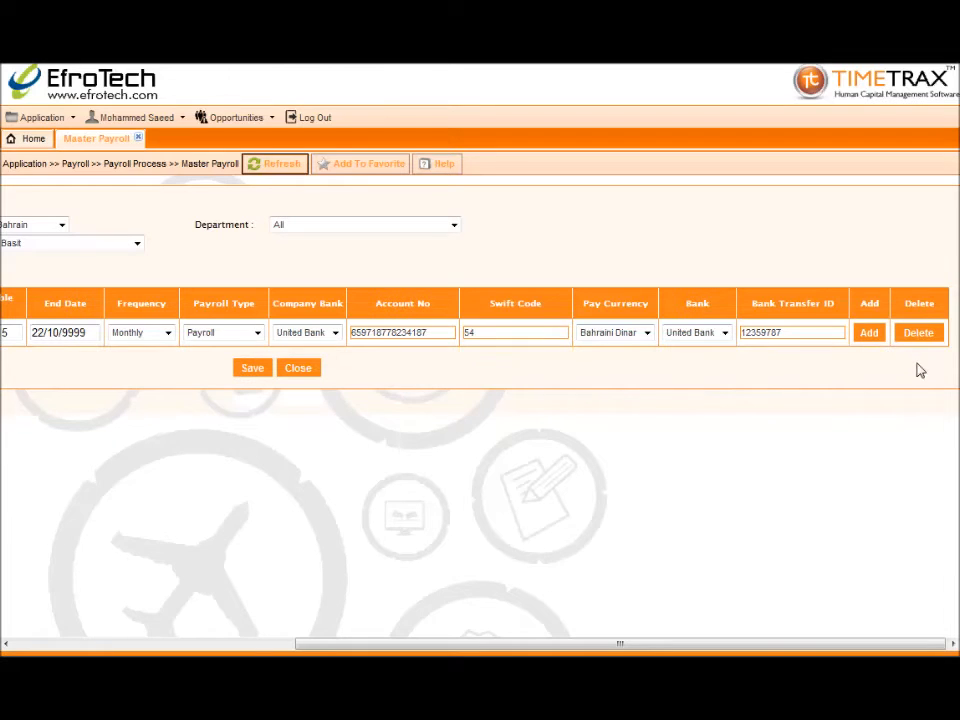
left_click(254, 369)
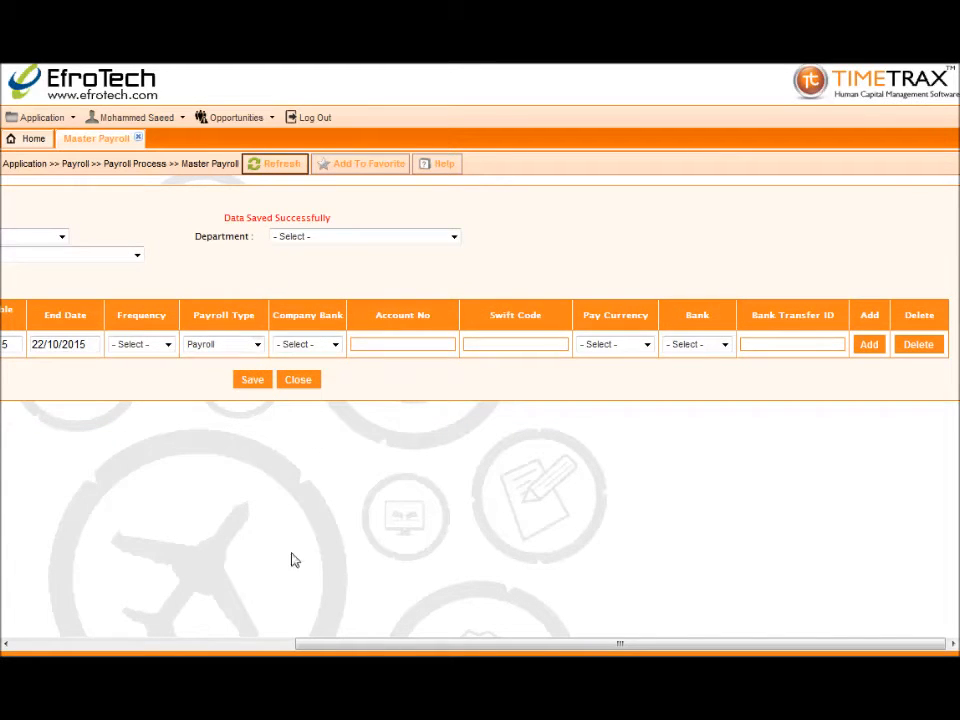
left_click_drag(320, 648, 4, 611)
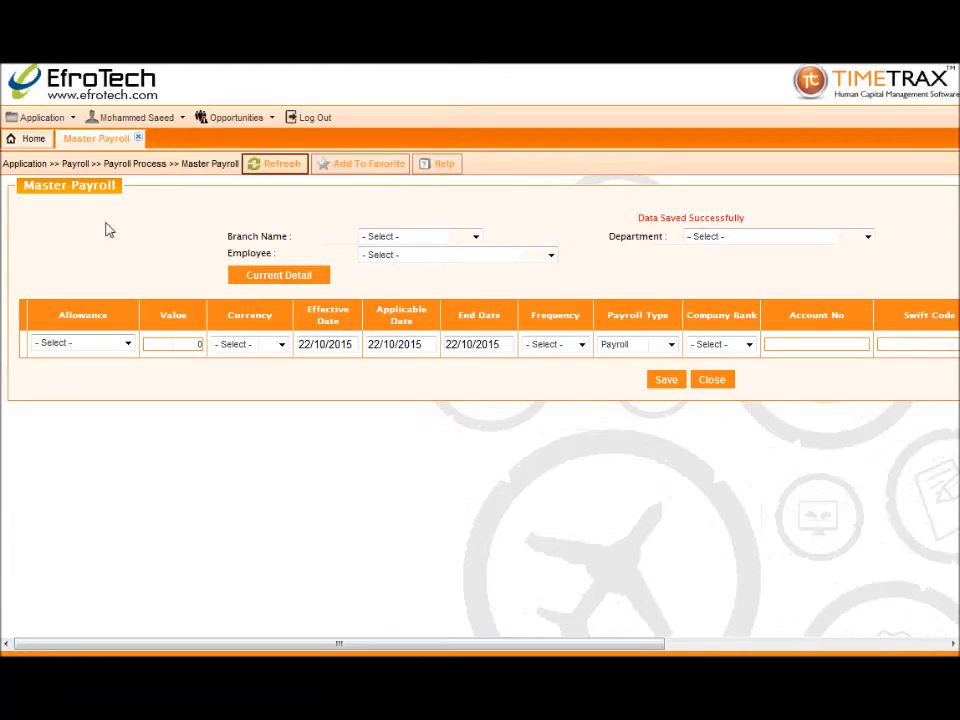
Close the Master Payroll tab and go to Payroll Process > Upload Master Payroll
left_click(139, 138)
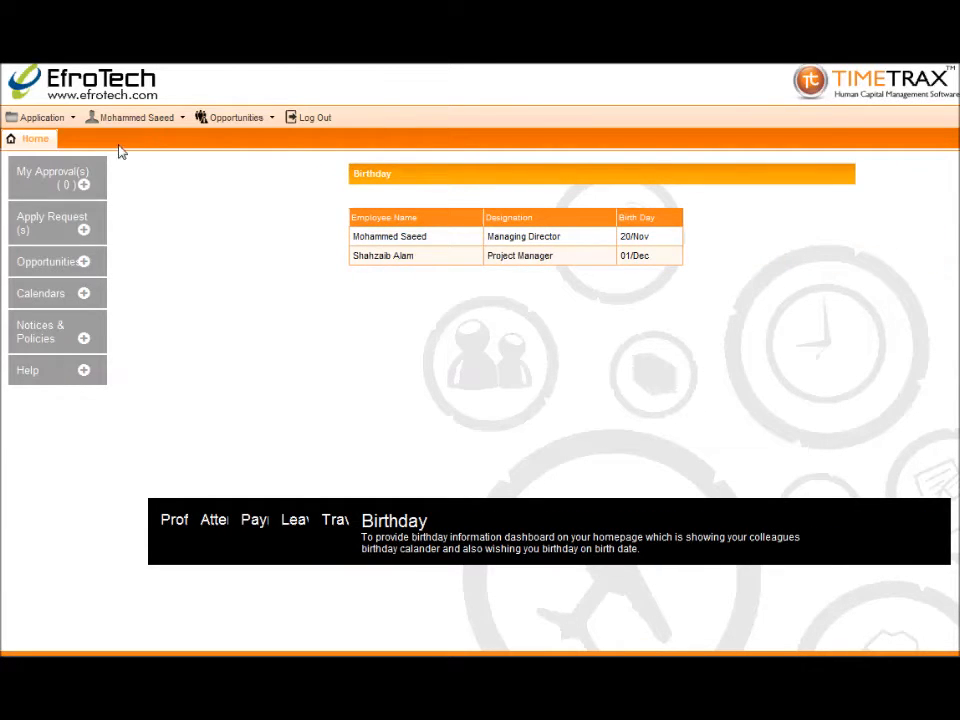
left_click(26, 118)
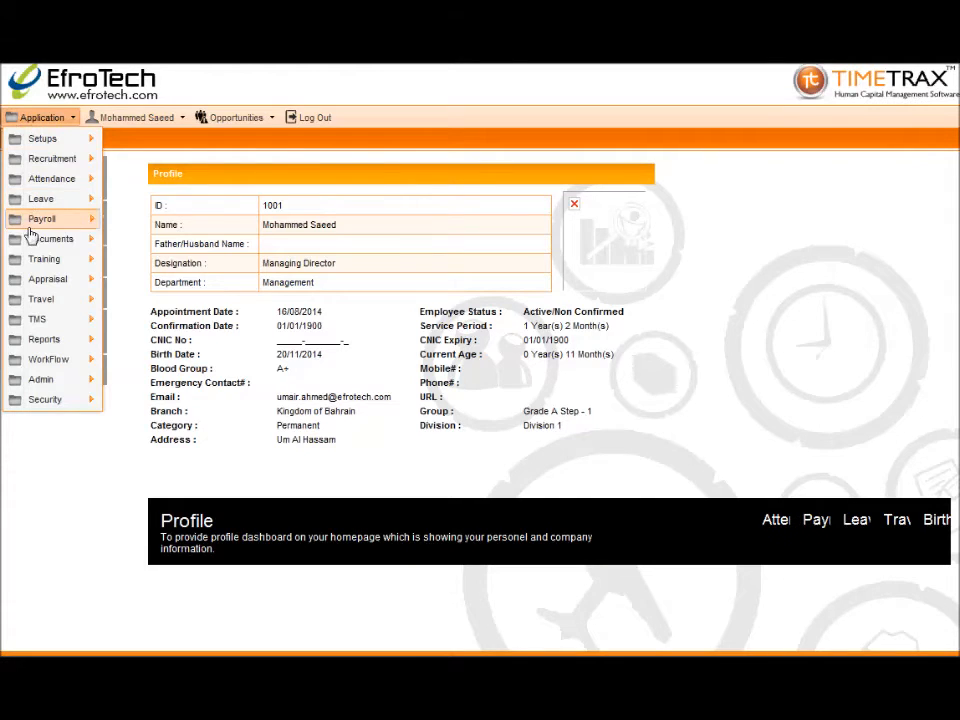
mouse_move(45, 219)
mouse_move(206, 230)
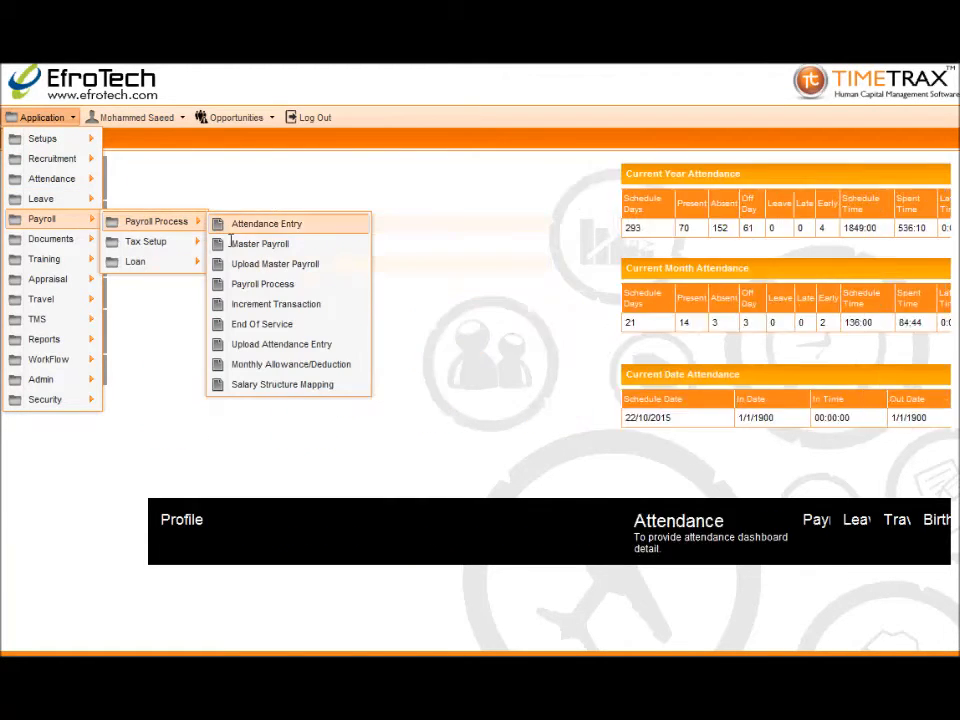
left_click(238, 264)
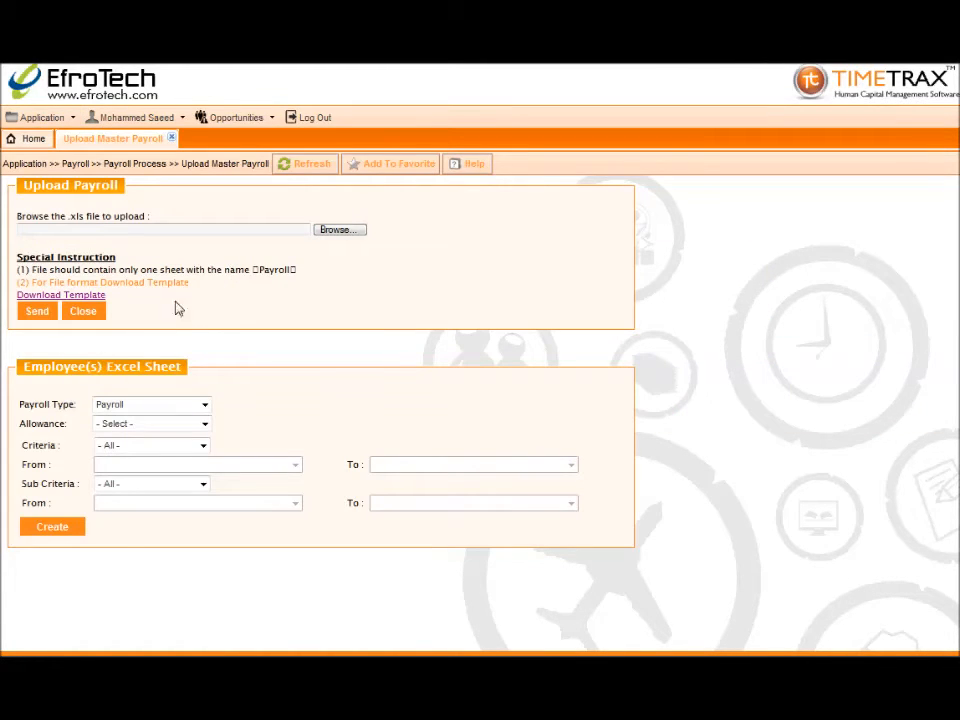
Download TemplateMasterPayroll.xls, check its sample payroll columns in Excel, then close Excel
left_click(93, 297)
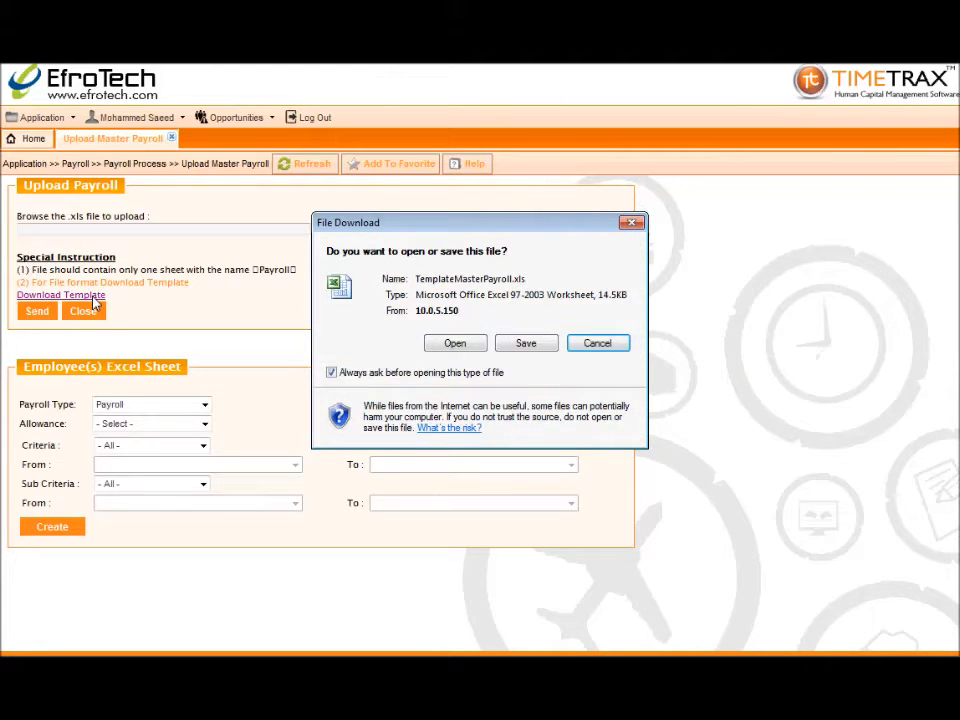
left_click(472, 346)
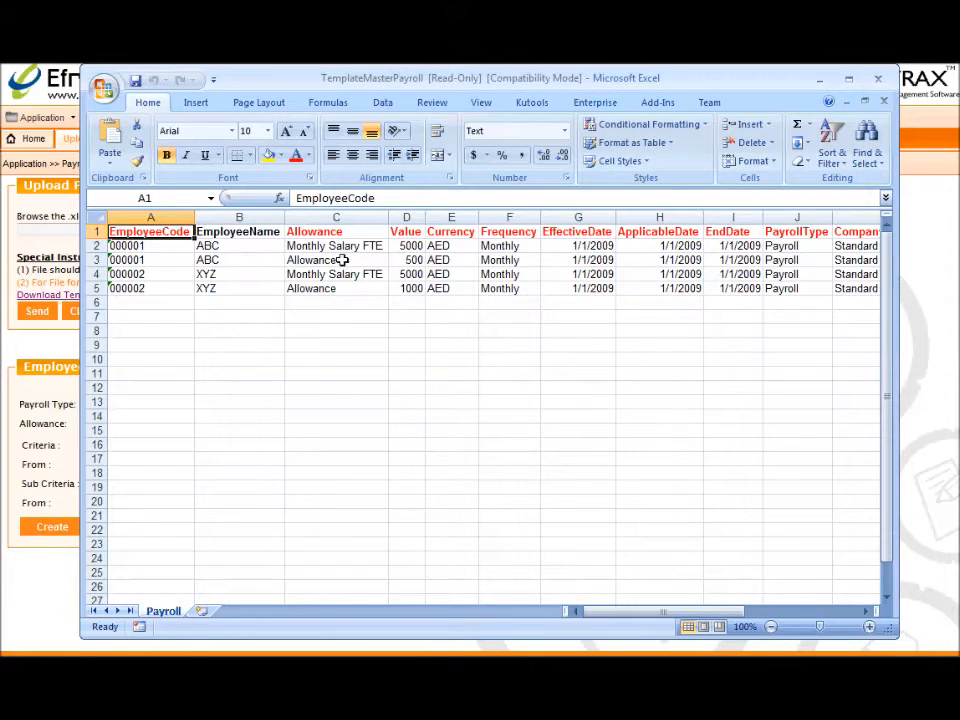
mouse_move(724, 611)
left_mouse_down()
mouse_move(838, 612)
mouse_move(728, 614)
left_mouse_up()
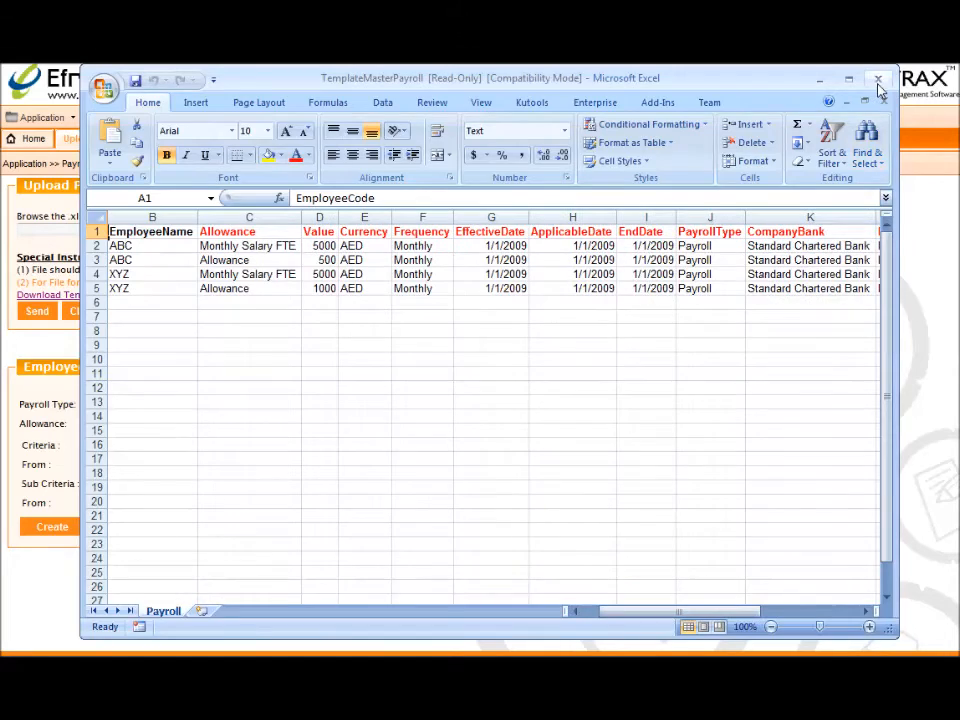
left_click(878, 84)
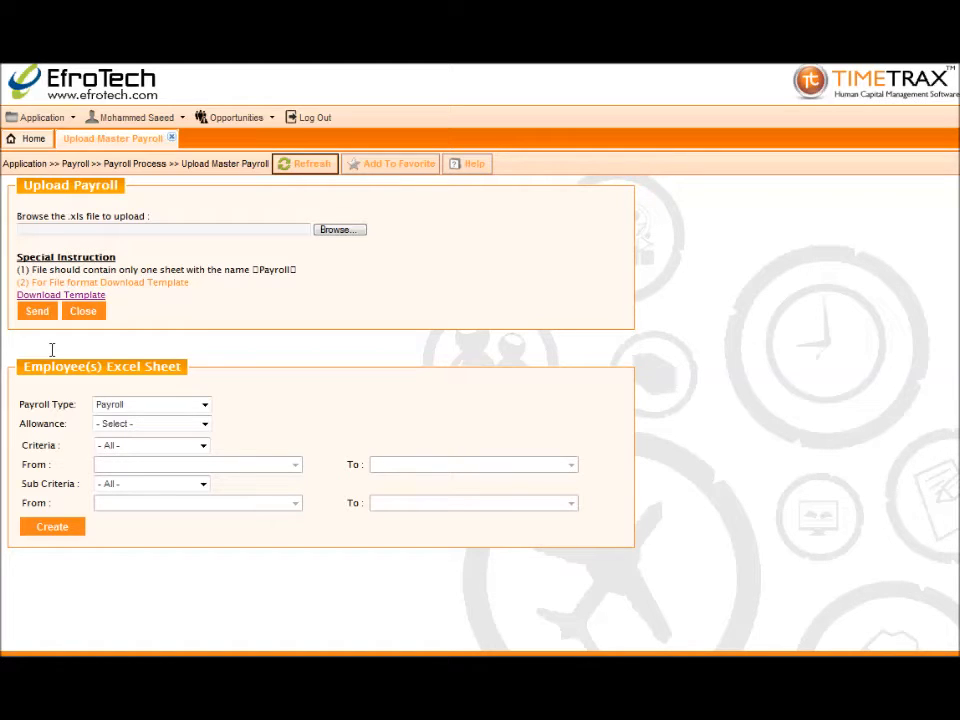
Generate the employees' payroll sheet with payroll type Payroll and the Basic allowance
left_click(100, 406)
left_click(103, 422)
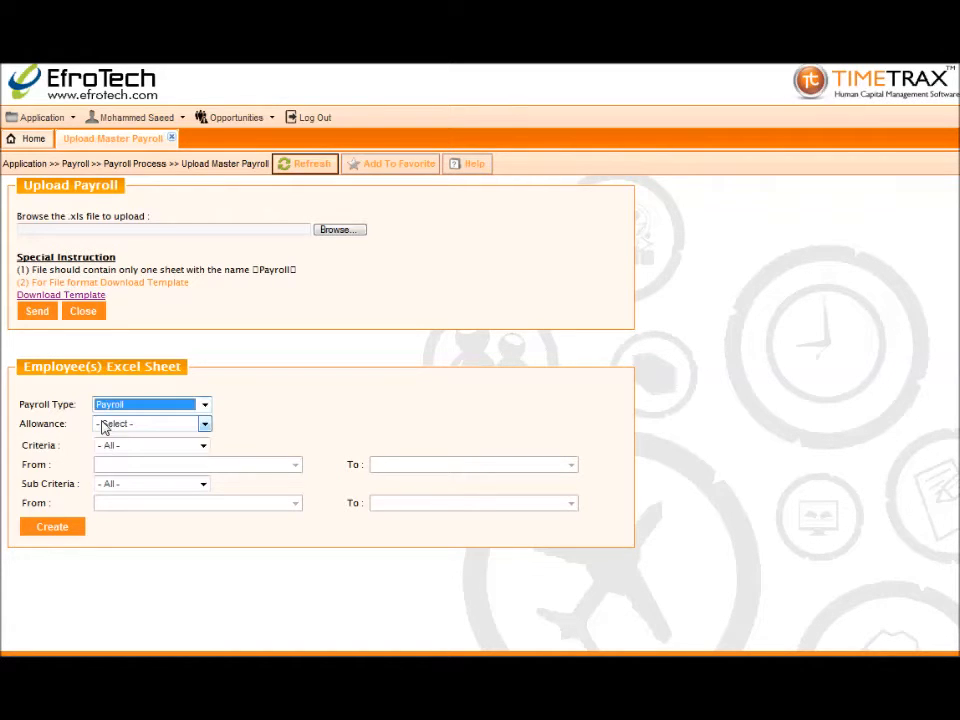
left_click(103, 425)
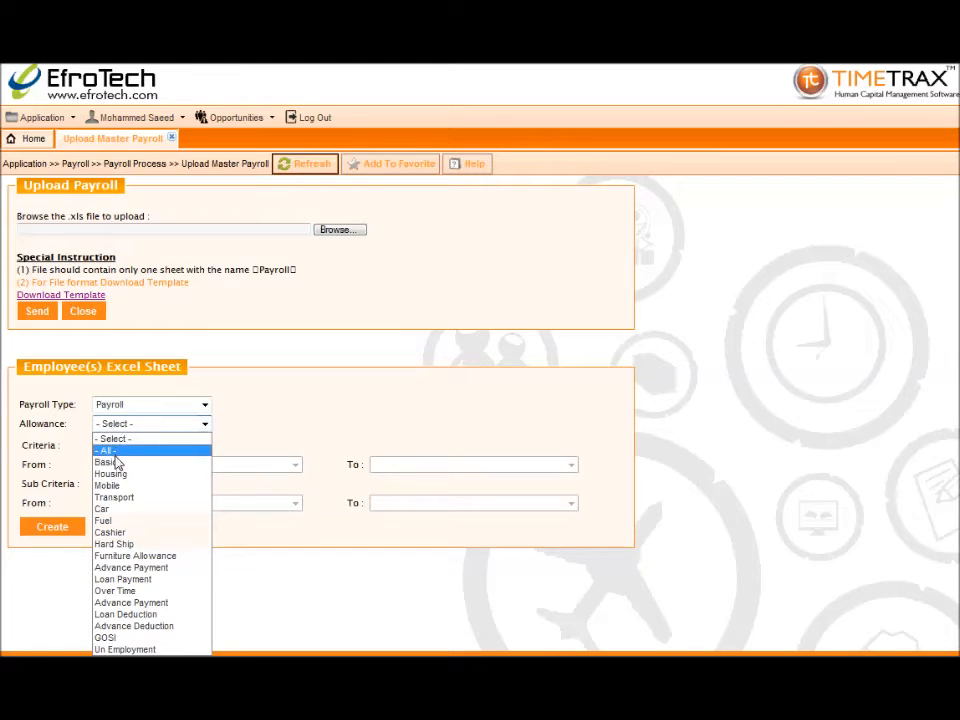
left_click(107, 462)
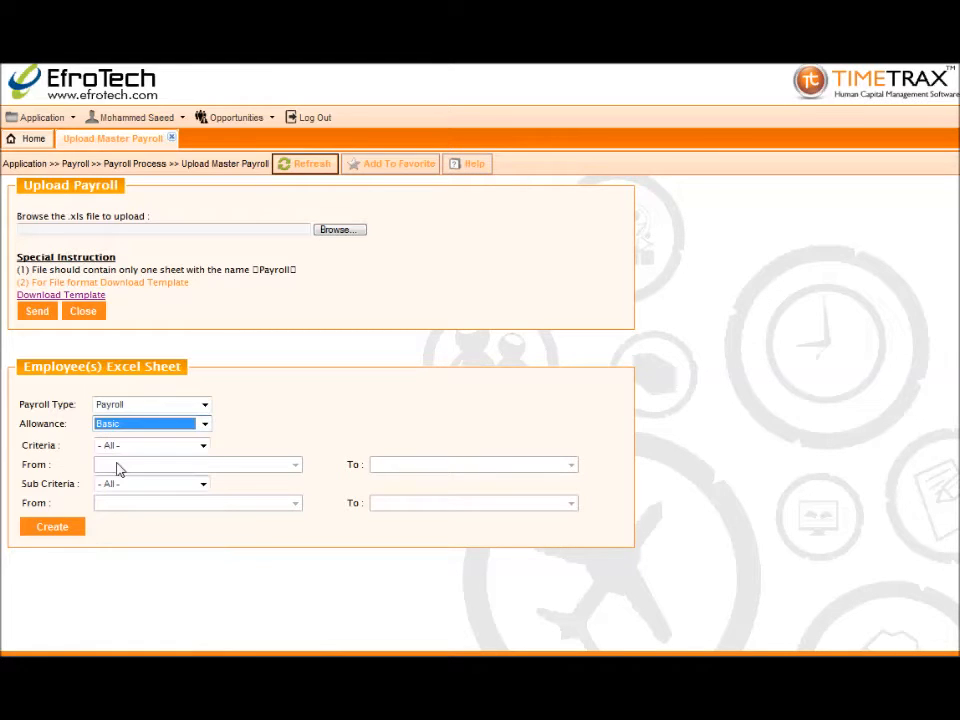
left_click(27, 527)
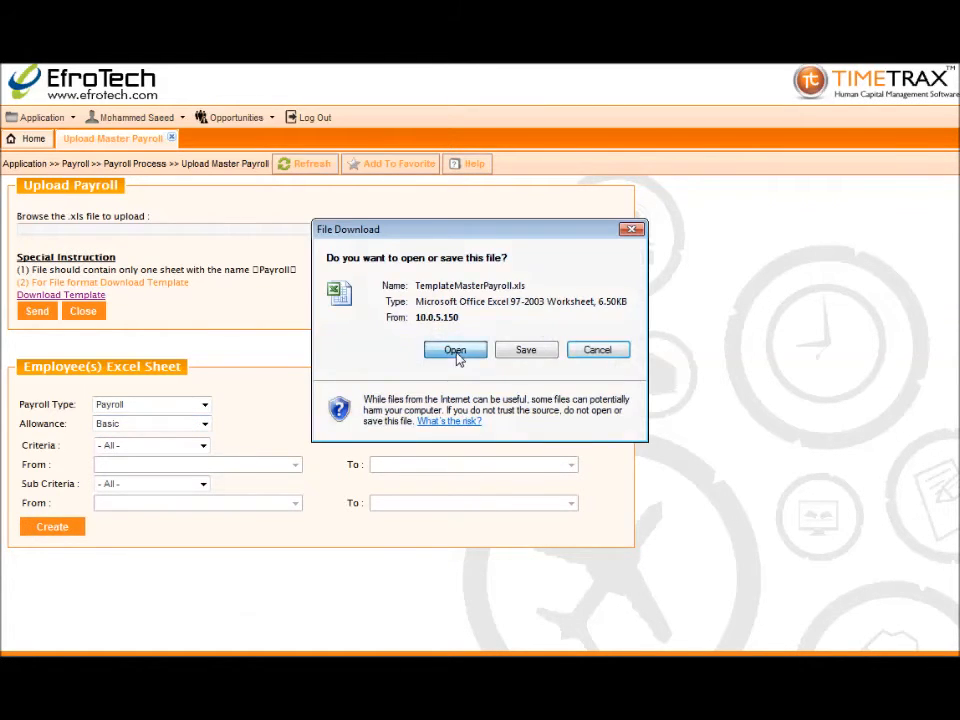
Review the downloaded Basic-allowance payroll sheet in Excel, then close it
left_click(455, 354)
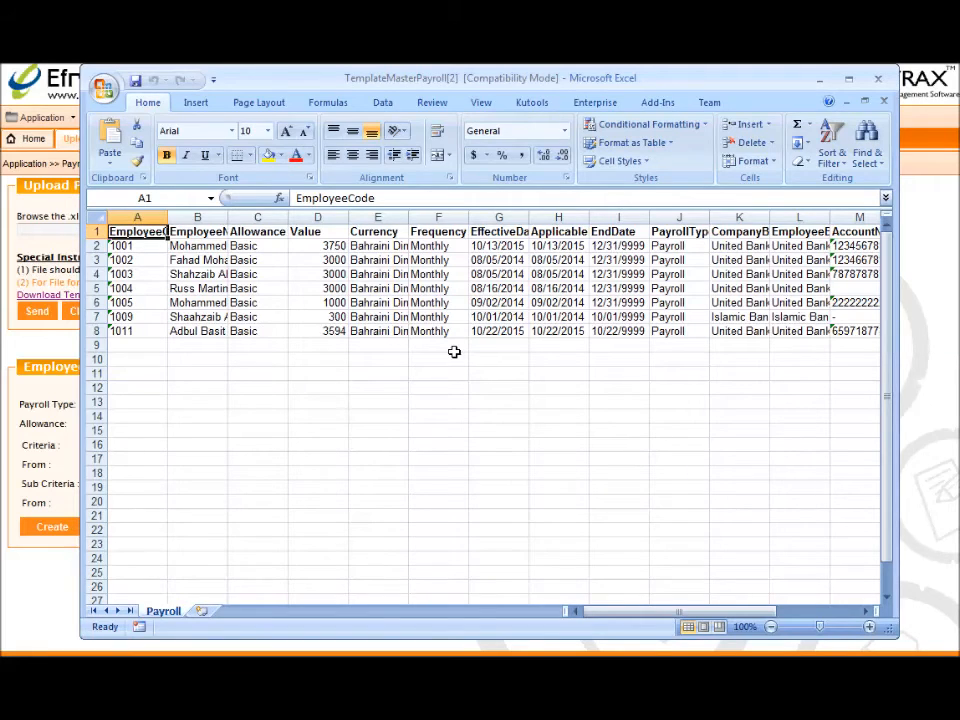
left_click_drag(607, 614, 628, 607)
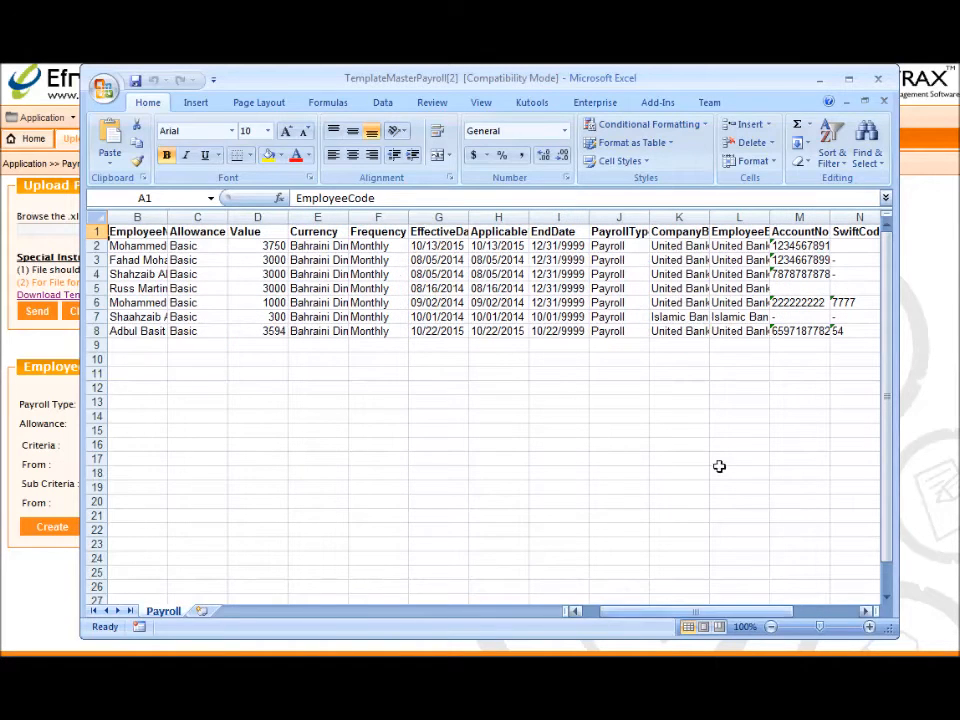
left_click(879, 84)
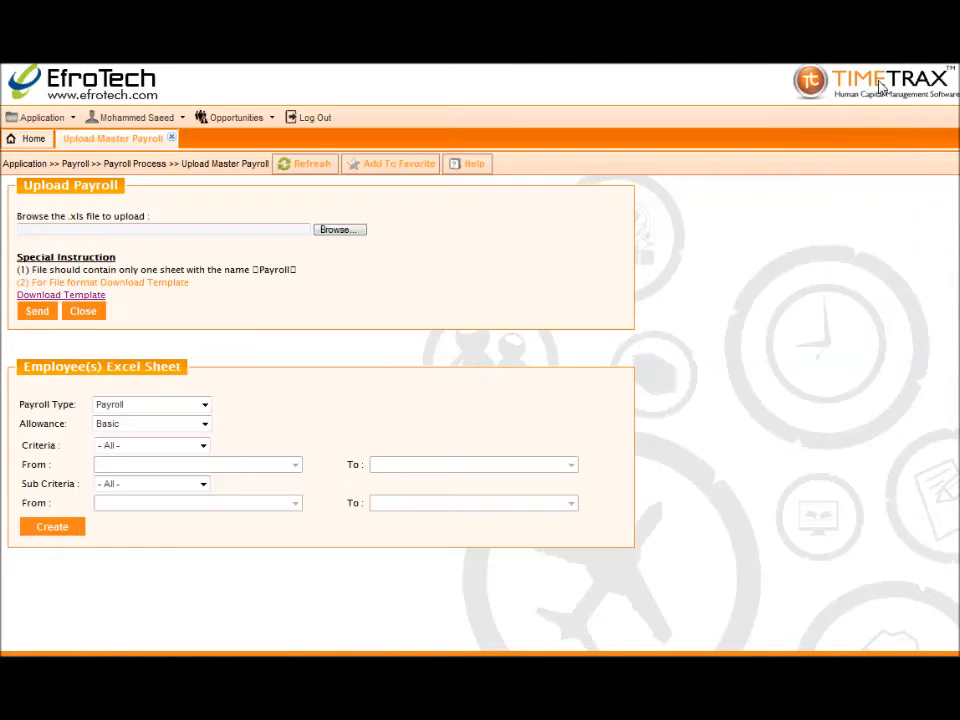
Close the upload page and go to Payroll Process > Salary Structure Mapping
left_click(172, 139)
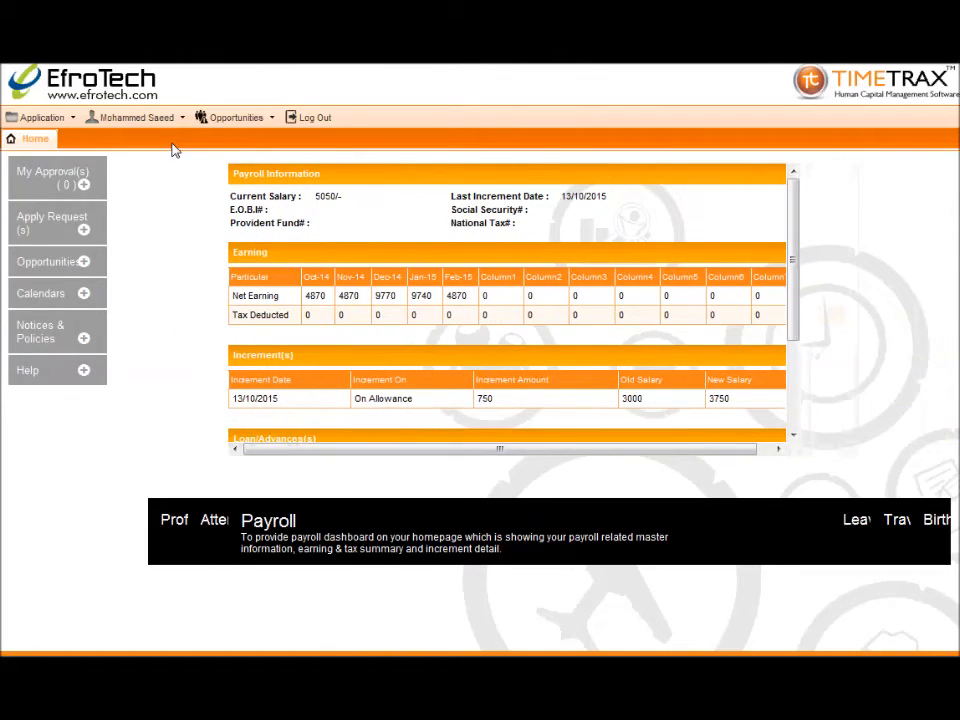
left_click(22, 119)
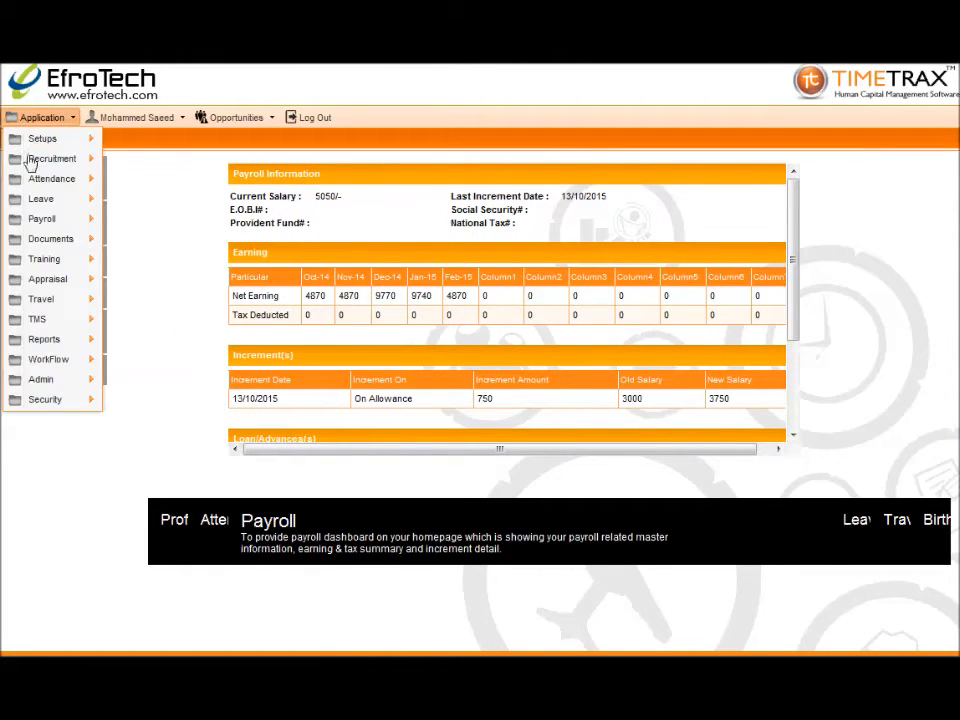
mouse_move(45, 222)
mouse_move(182, 227)
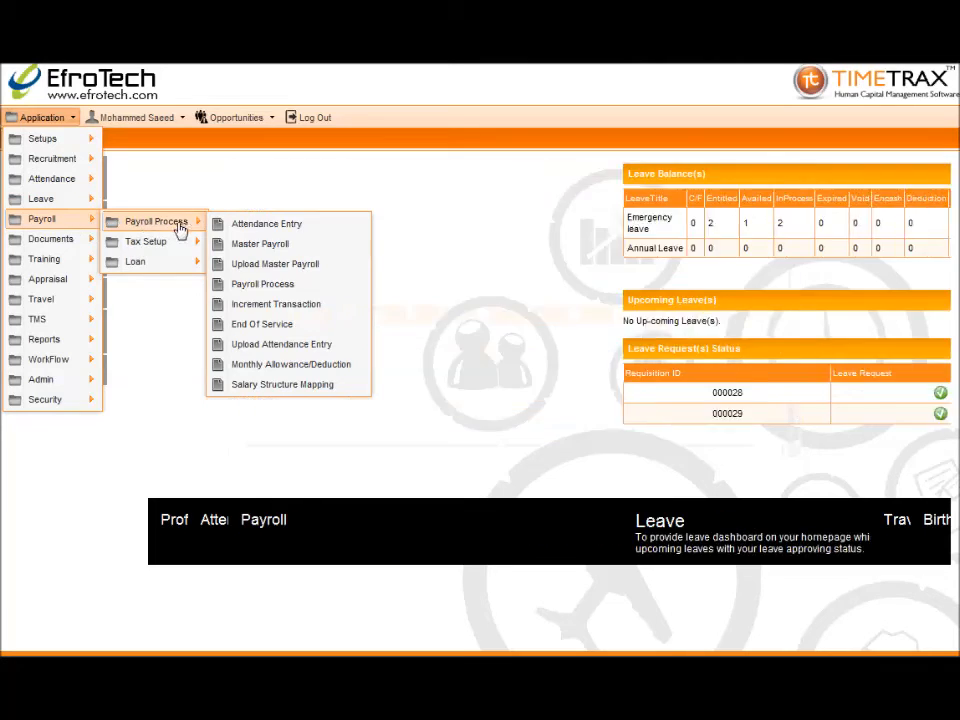
left_click(240, 386)
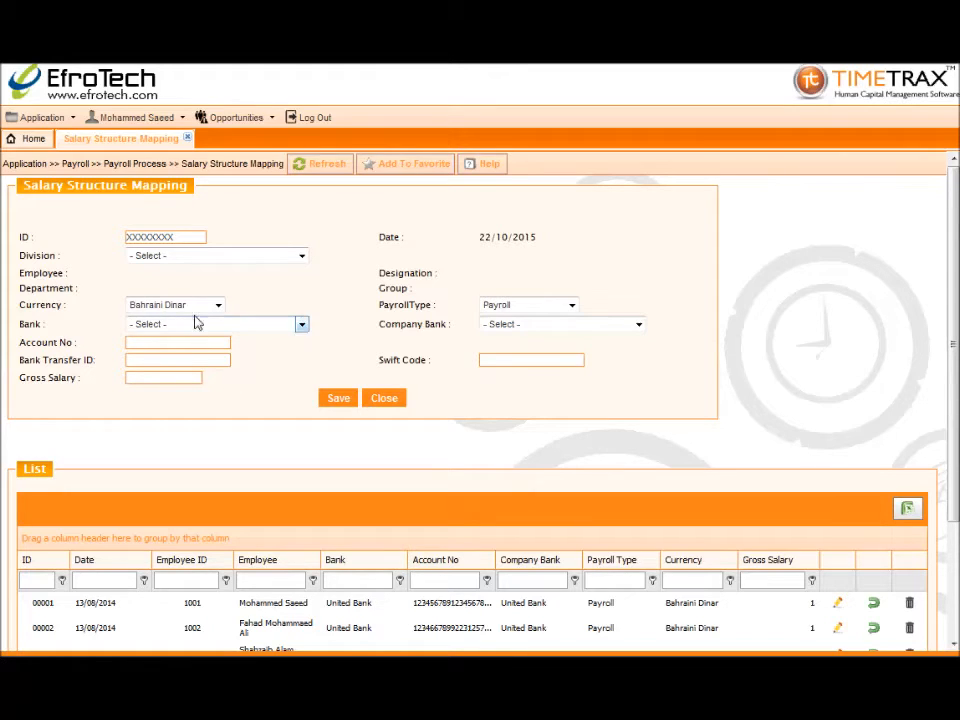
Select Division 1, employee 1011 and Bahraini Dinar as the currency
left_click(304, 257)
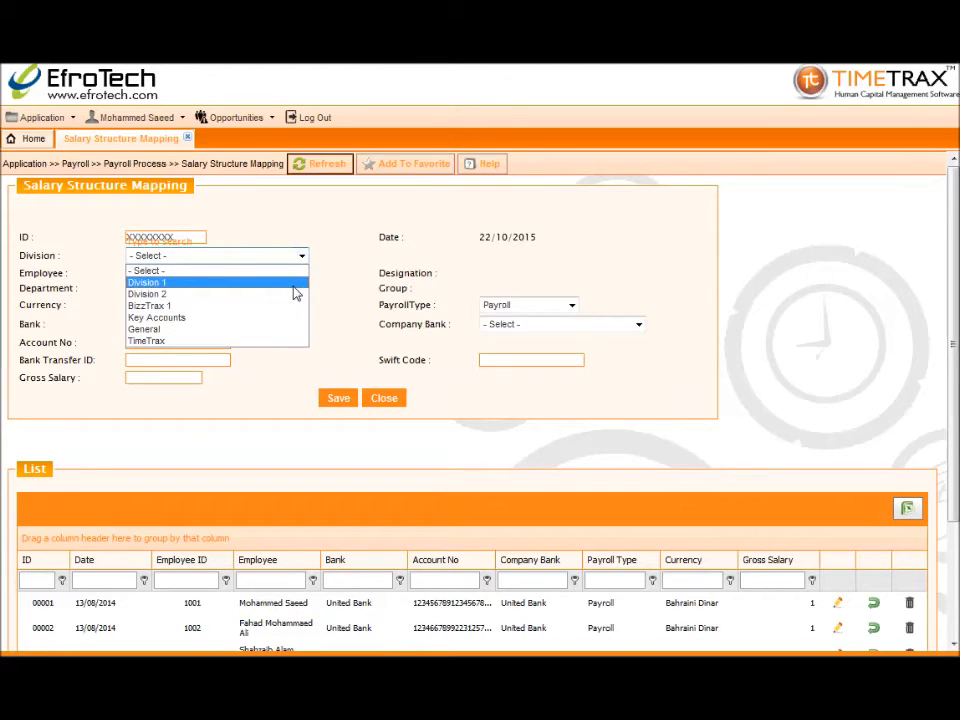
left_click(296, 283)
left_click(300, 274)
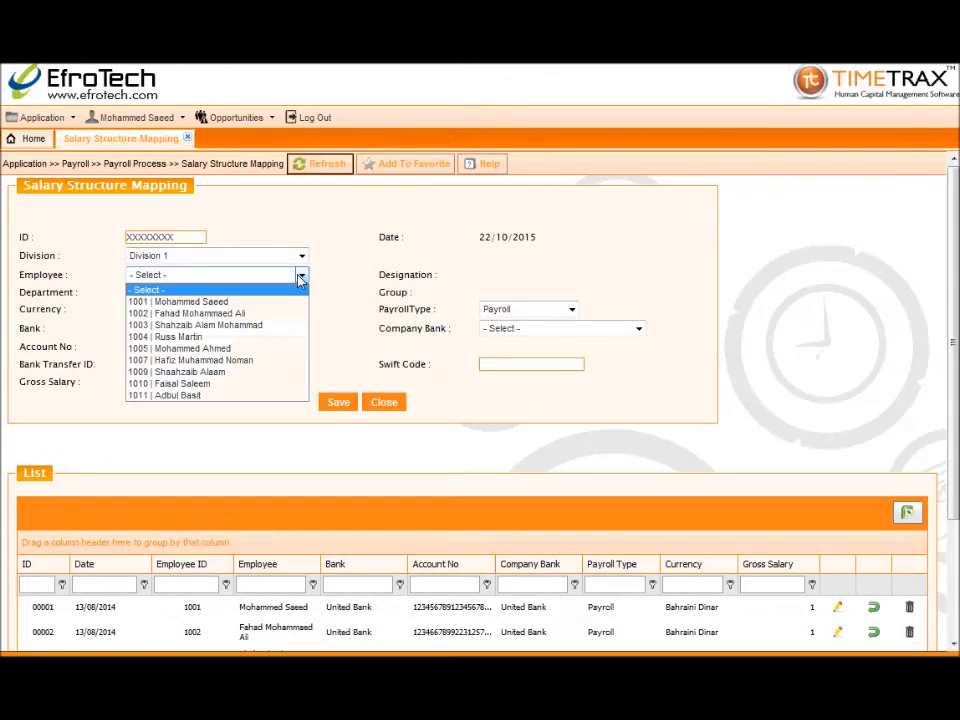
left_click(295, 396)
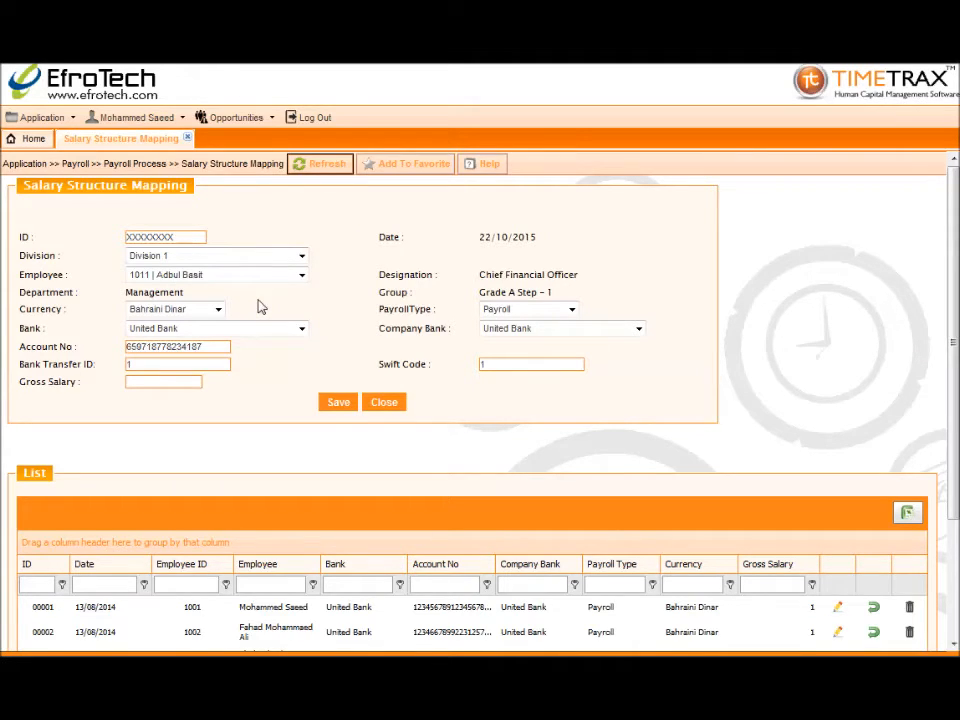
left_click(217, 311)
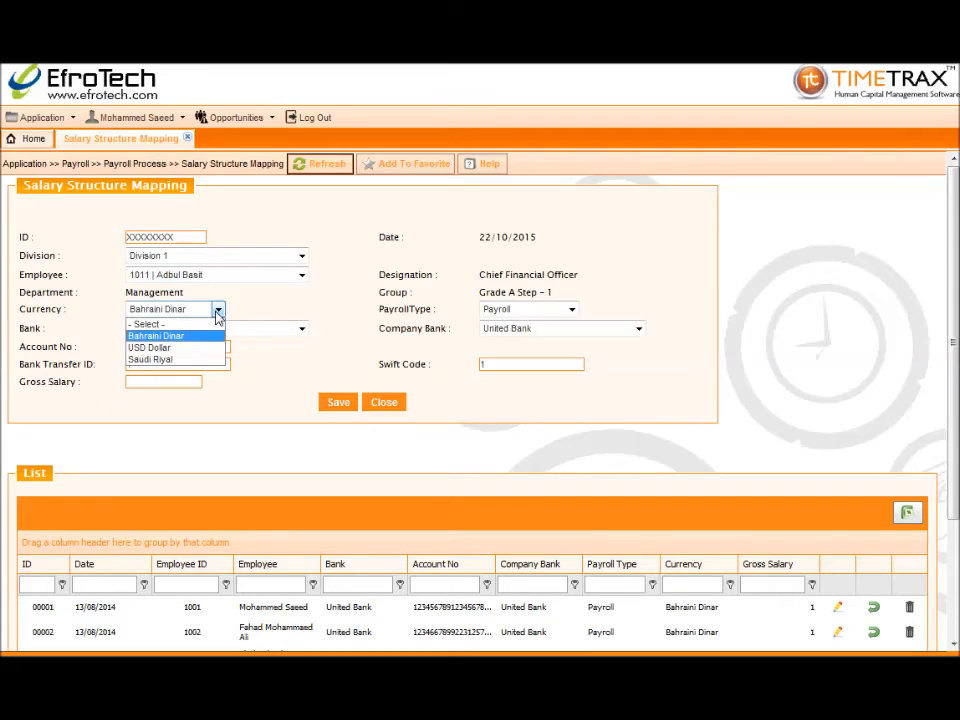
left_click(217, 312)
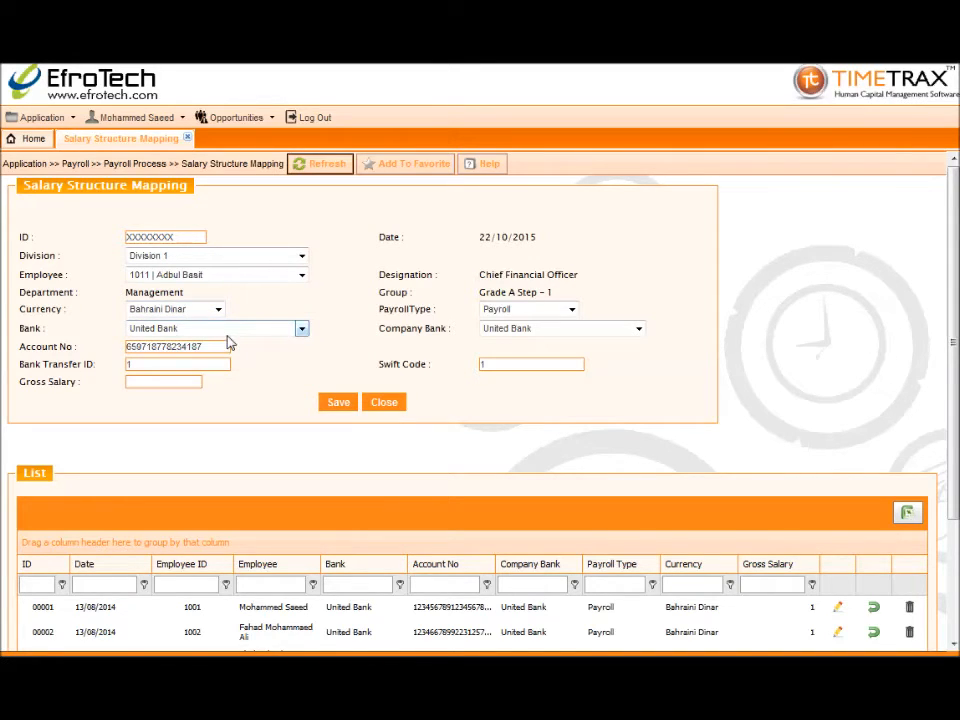
Fill in the bank transfer ID and swift code, set gross salary 8000, and save
left_click(201, 363)
type("656")
left_click(505, 365)
type("165")
left_click(190, 382)
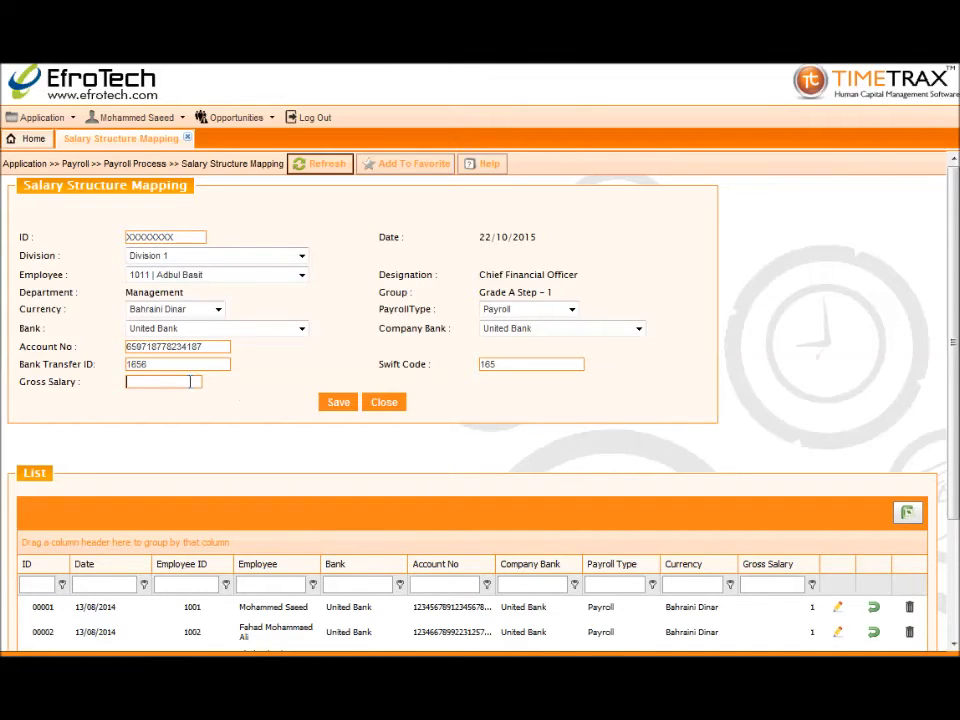
type("8000")
left_click(332, 402)
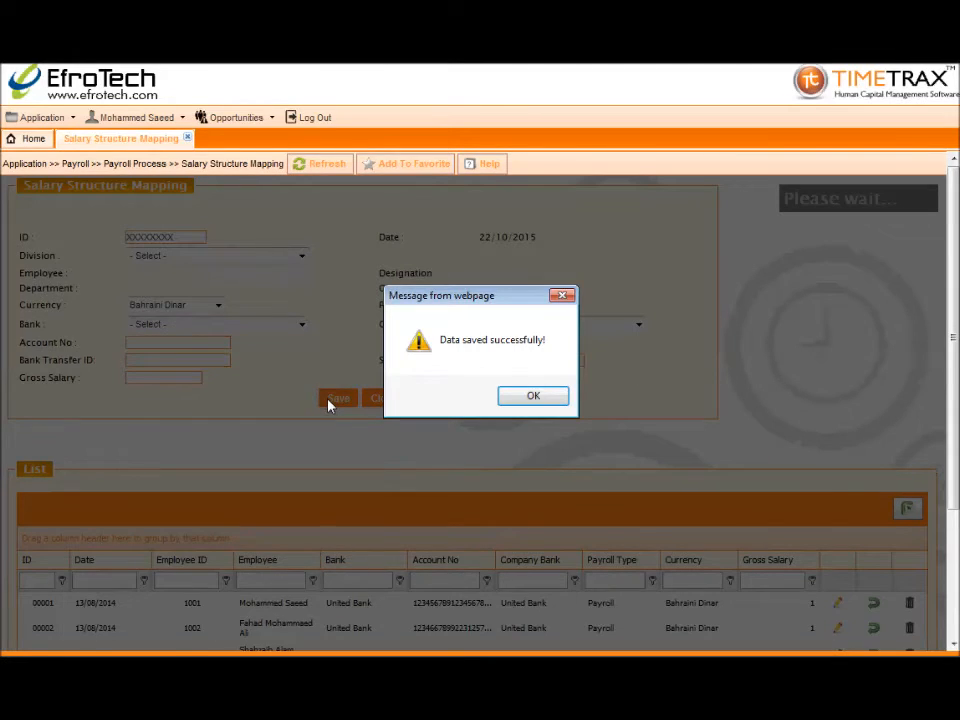
left_click(512, 398)
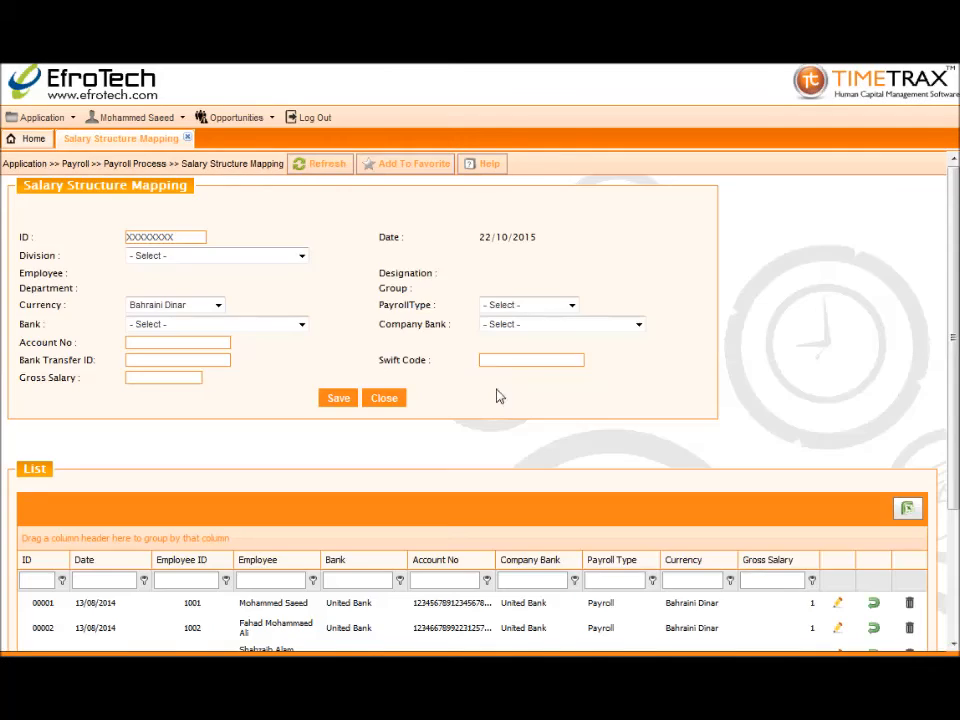
Close Salary Structure Mapping and go to Payroll Process > Increment Transaction
scroll(490, 425, "down", 2)
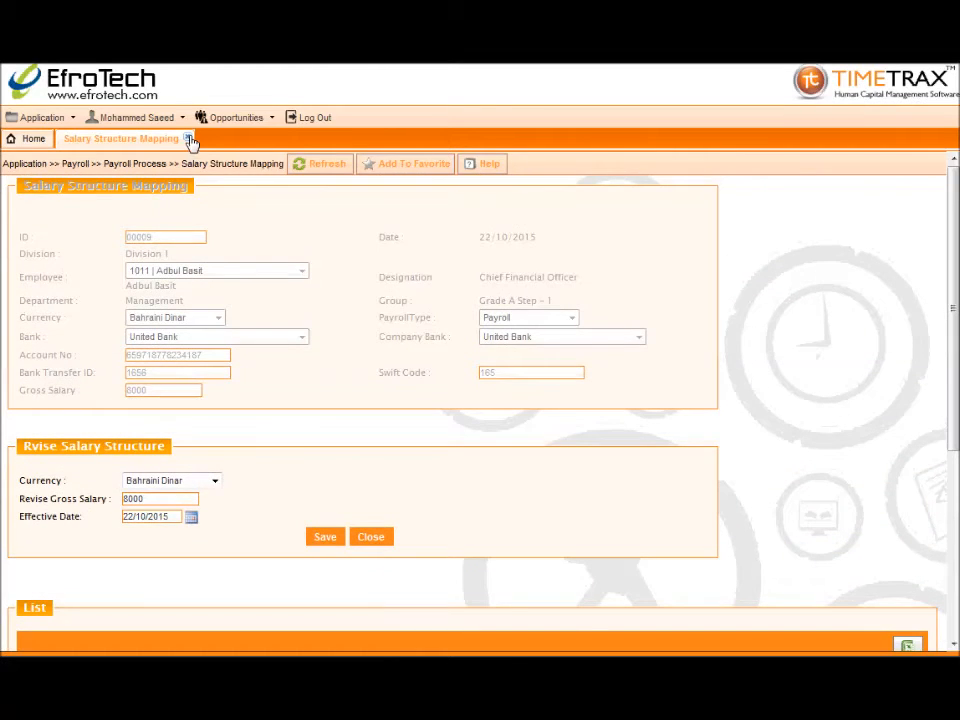
left_click(190, 140)
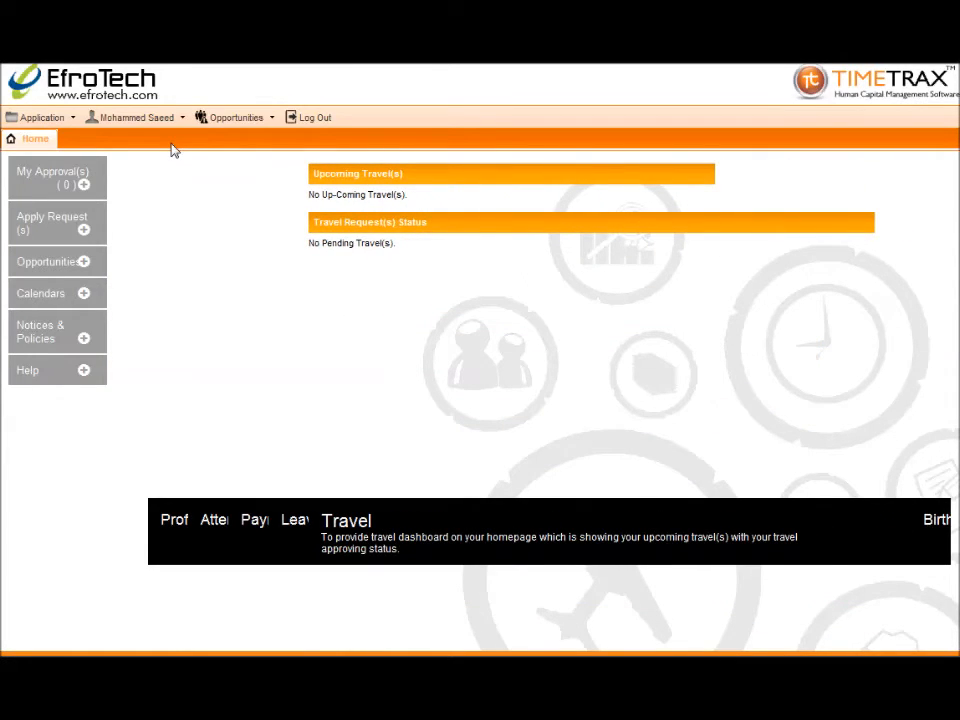
left_click(44, 118)
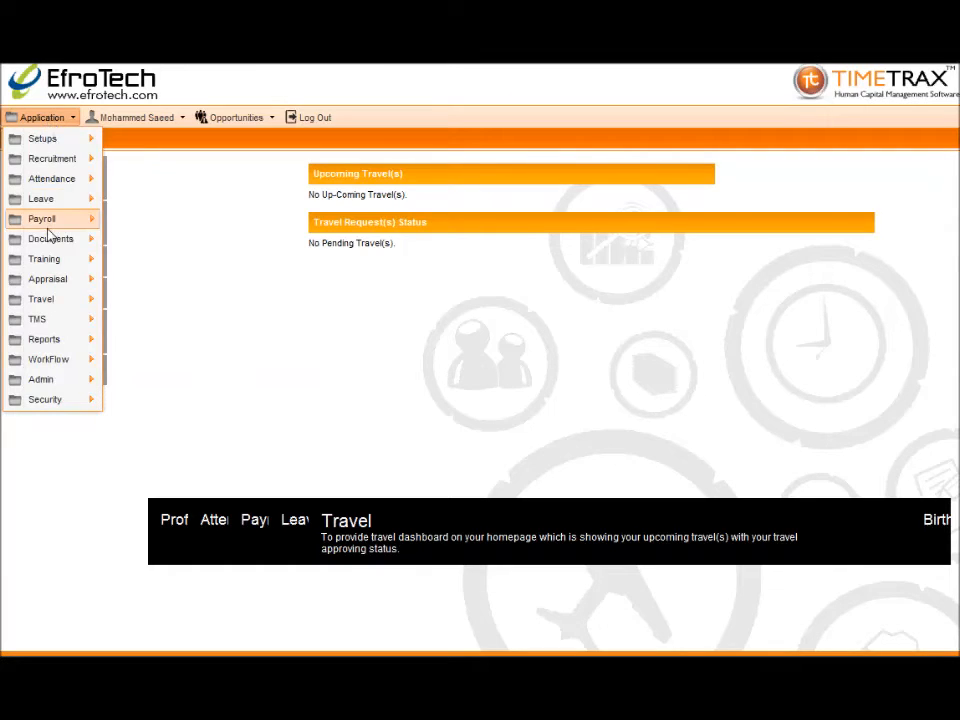
mouse_move(42, 220)
mouse_move(160, 221)
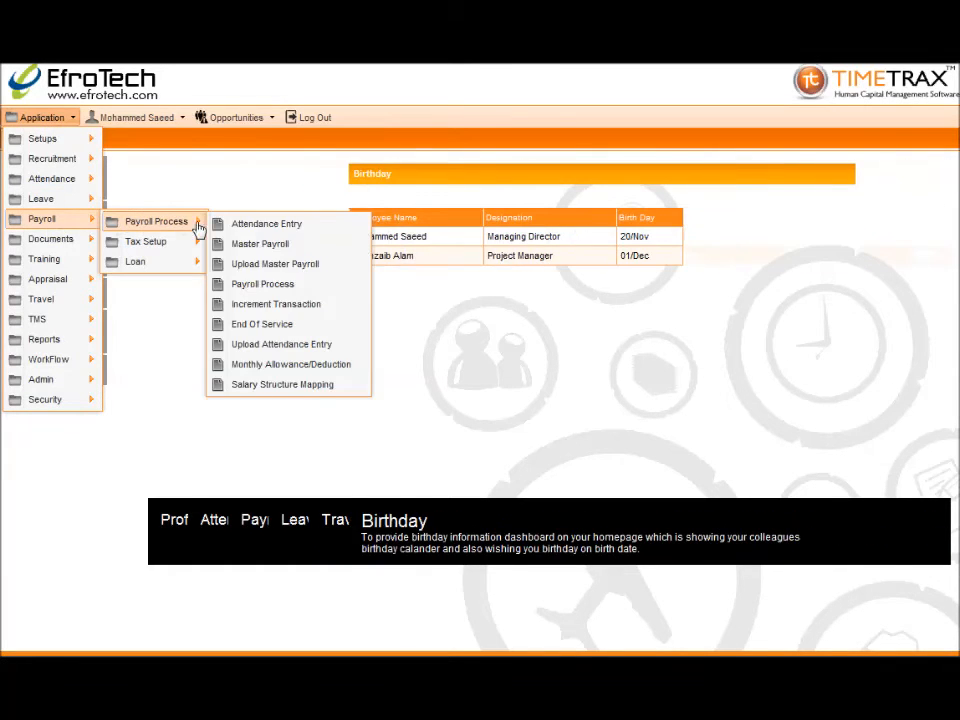
left_click(221, 305)
Select Kingdom of Bahrain branch, employee 1011, year 2015, type Payroll, based on Gross Allowances
left_click(240, 253)
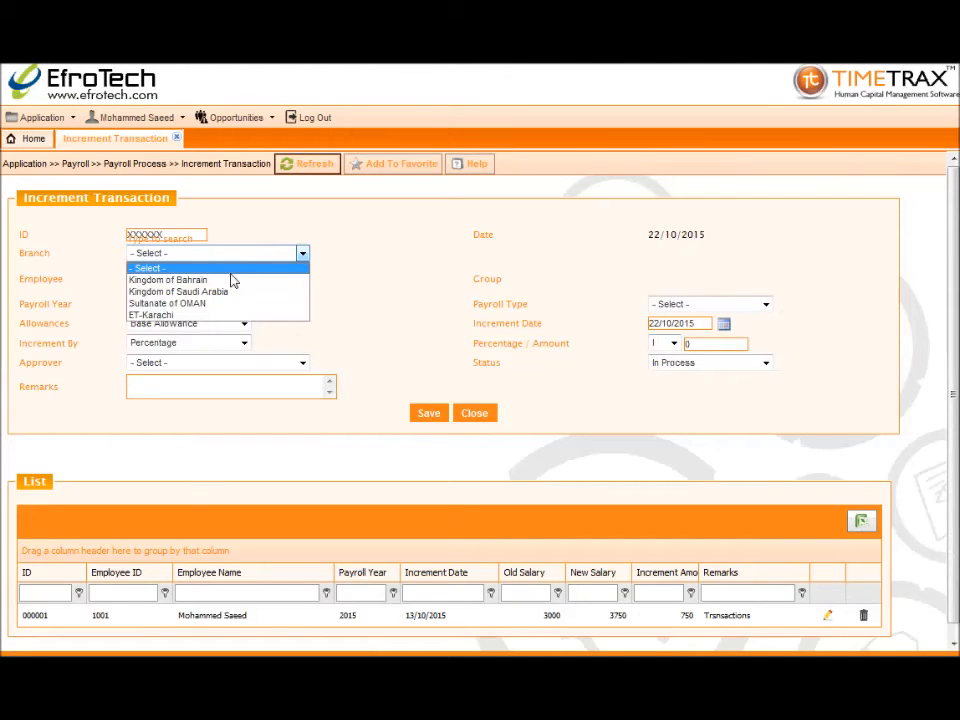
left_click(233, 279)
left_click(232, 279)
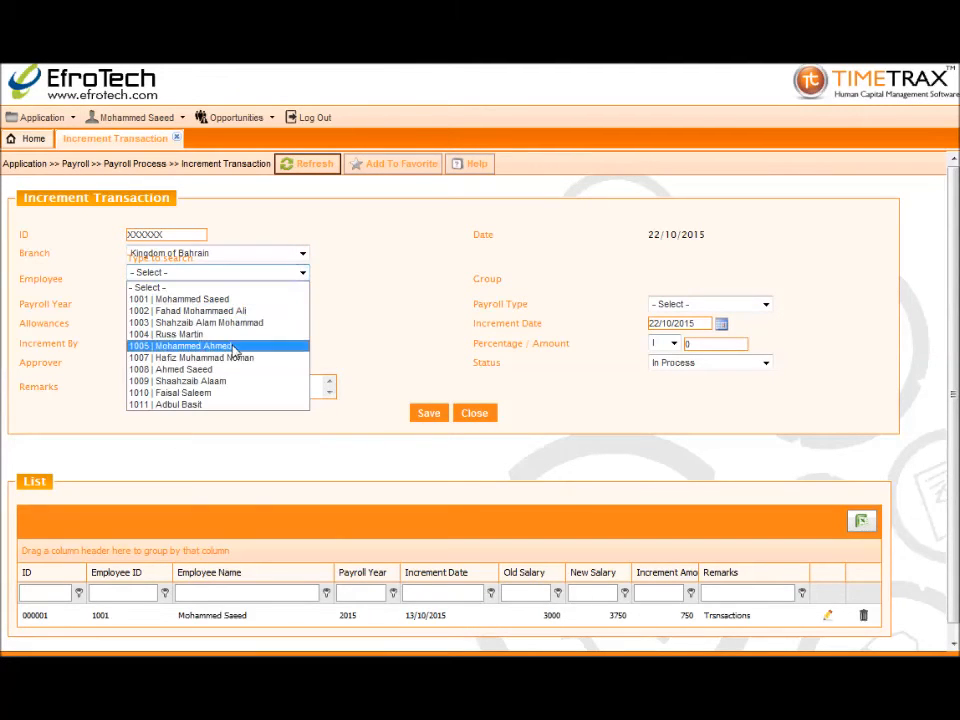
left_click(234, 404)
left_click(243, 304)
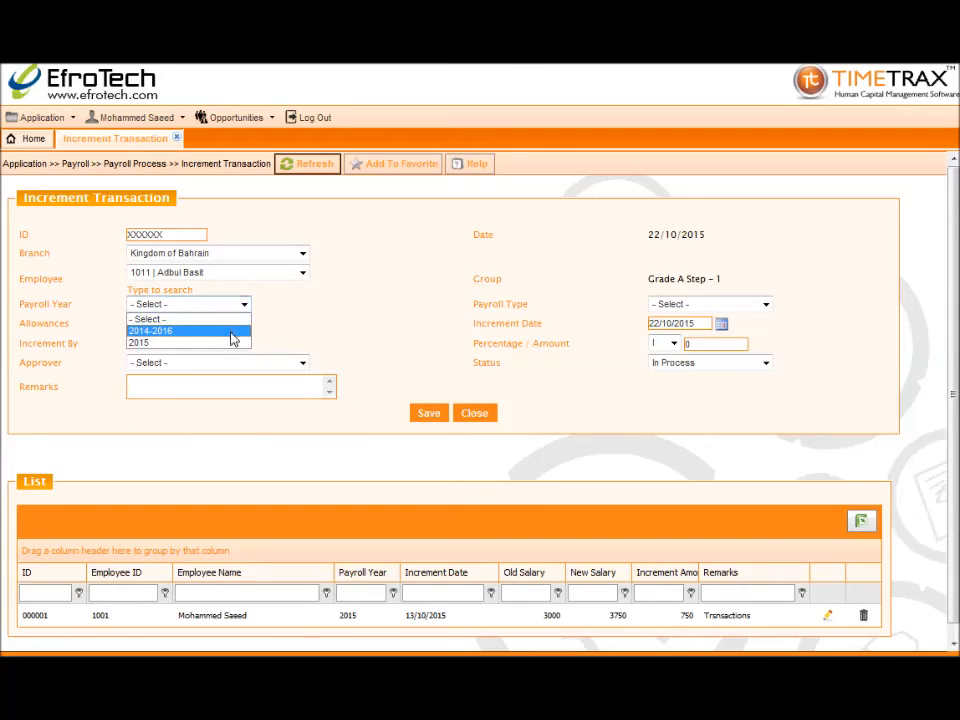
left_click(231, 344)
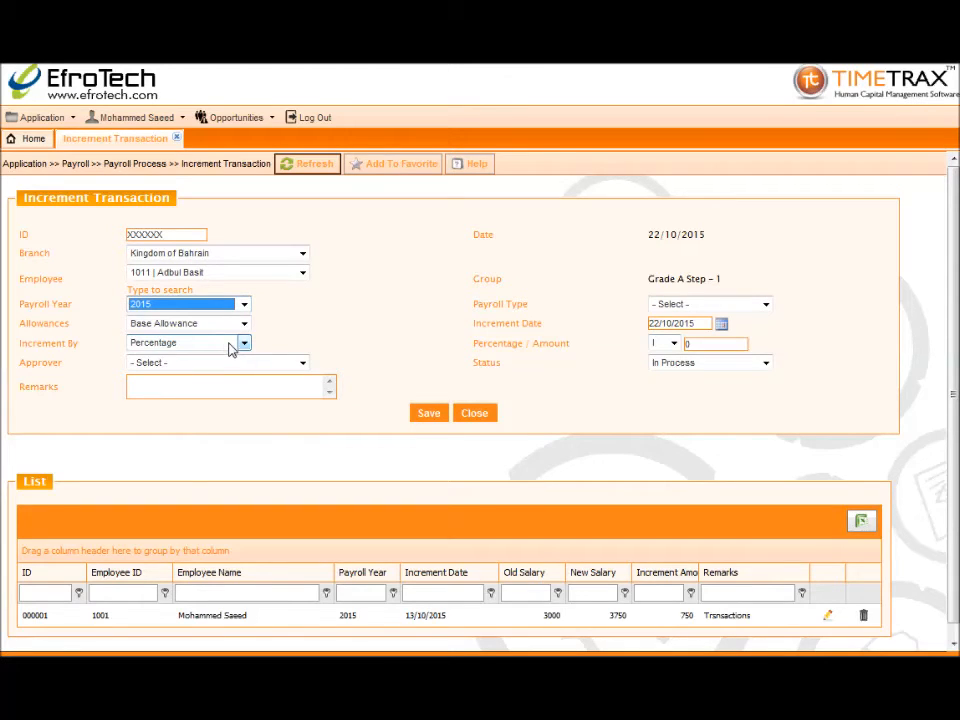
left_click(700, 304)
left_click(690, 330)
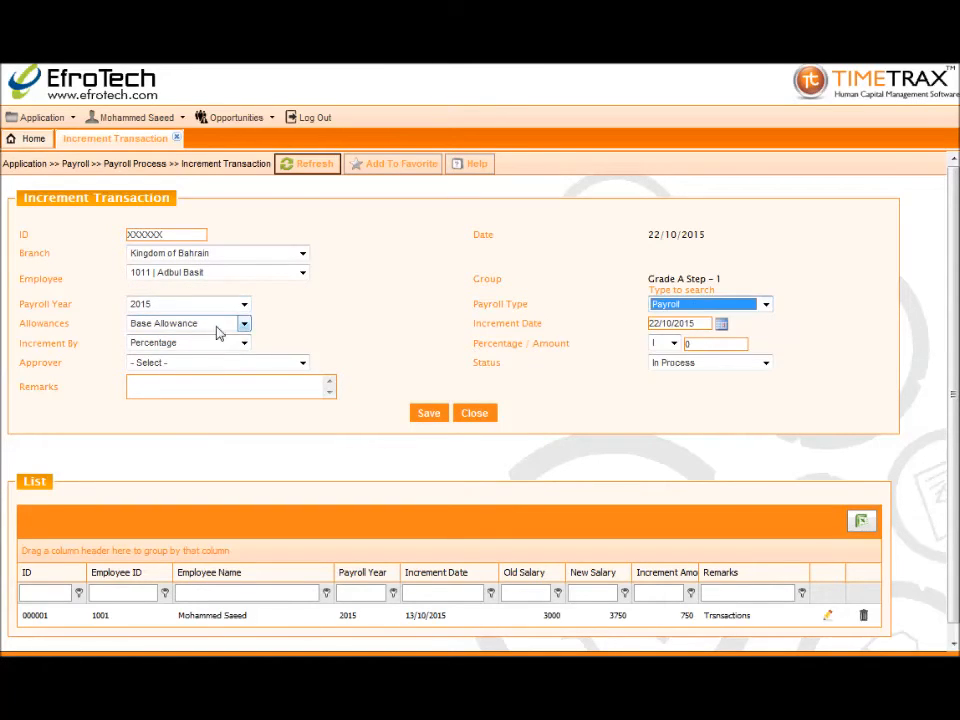
left_click(216, 327)
left_click(210, 350)
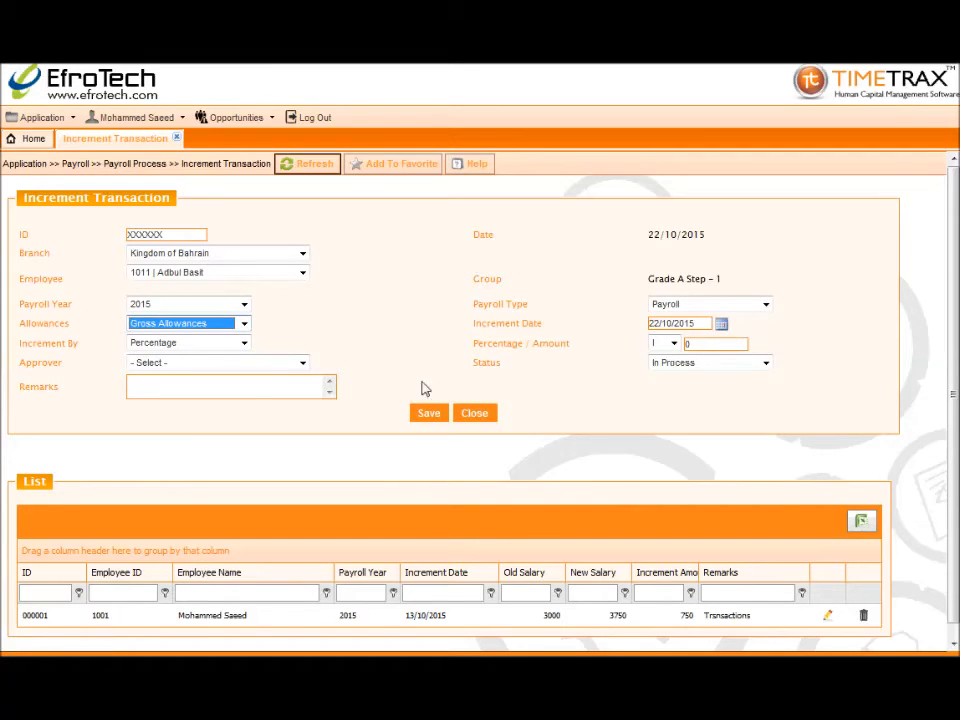
Set the increment to a percentage of 2.5
left_click(244, 343)
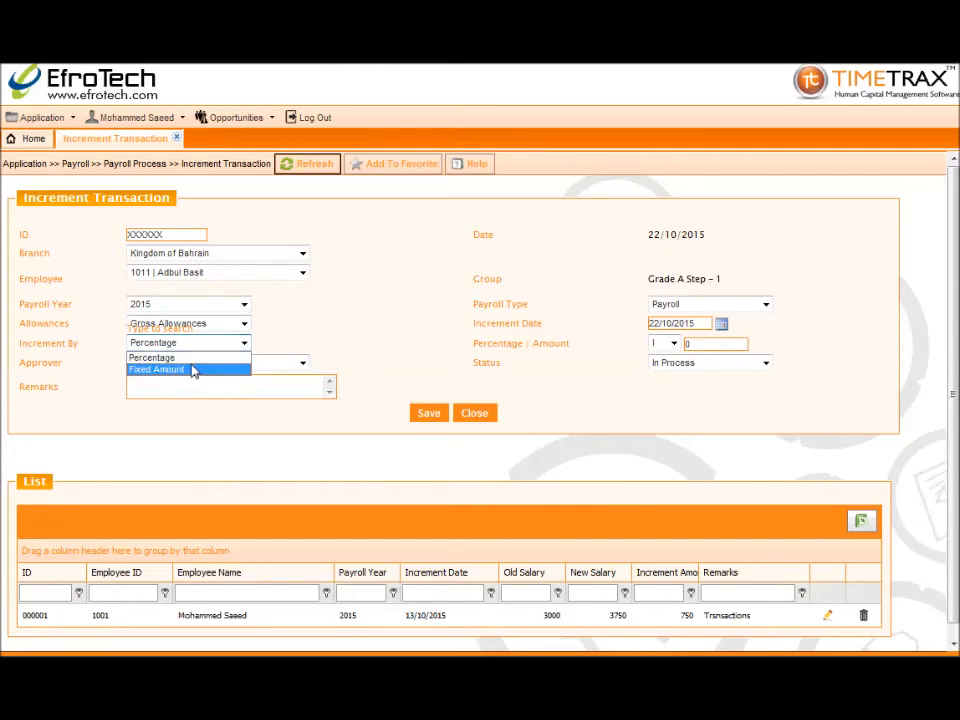
left_click(190, 357)
left_click(665, 343)
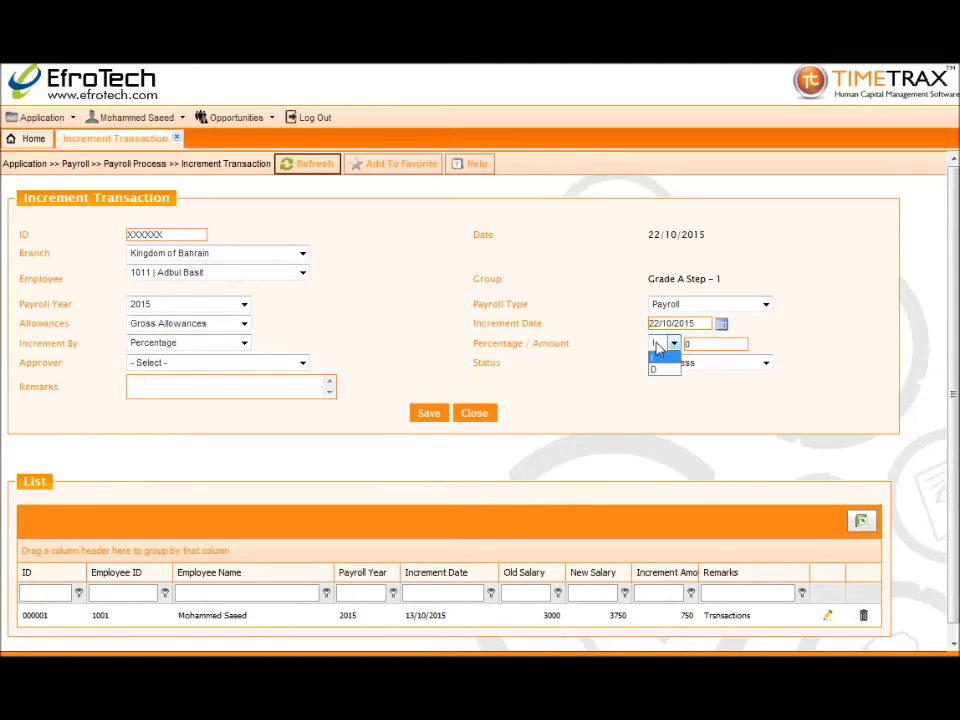
left_click(660, 363)
left_click(702, 347)
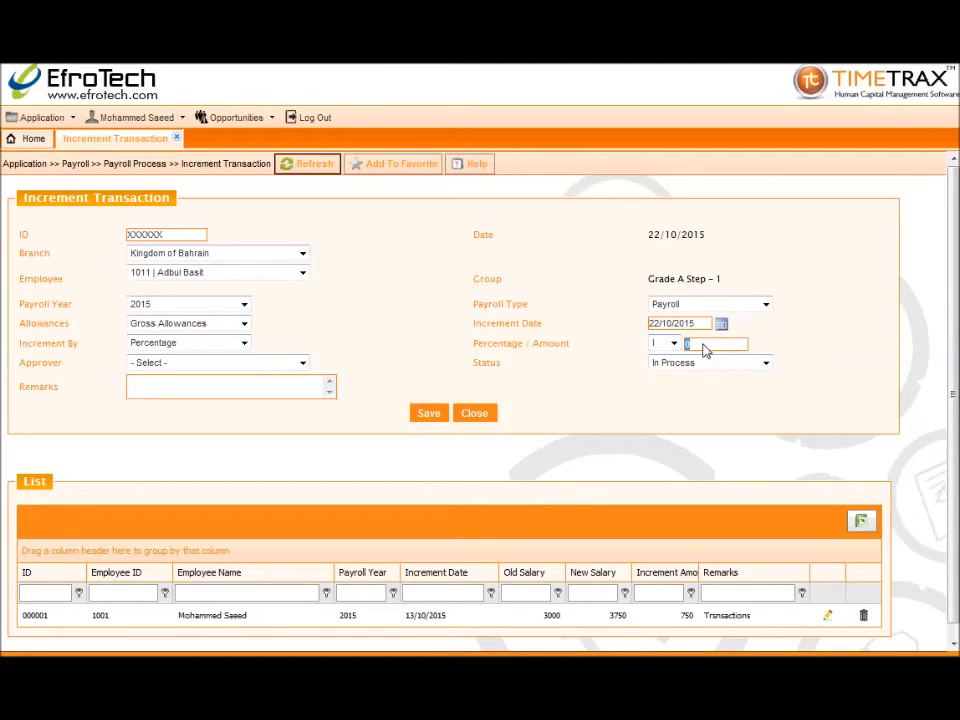
type("2")
Assign the approver, set status to Approve, save the increment, and close the form
left_click(295, 362)
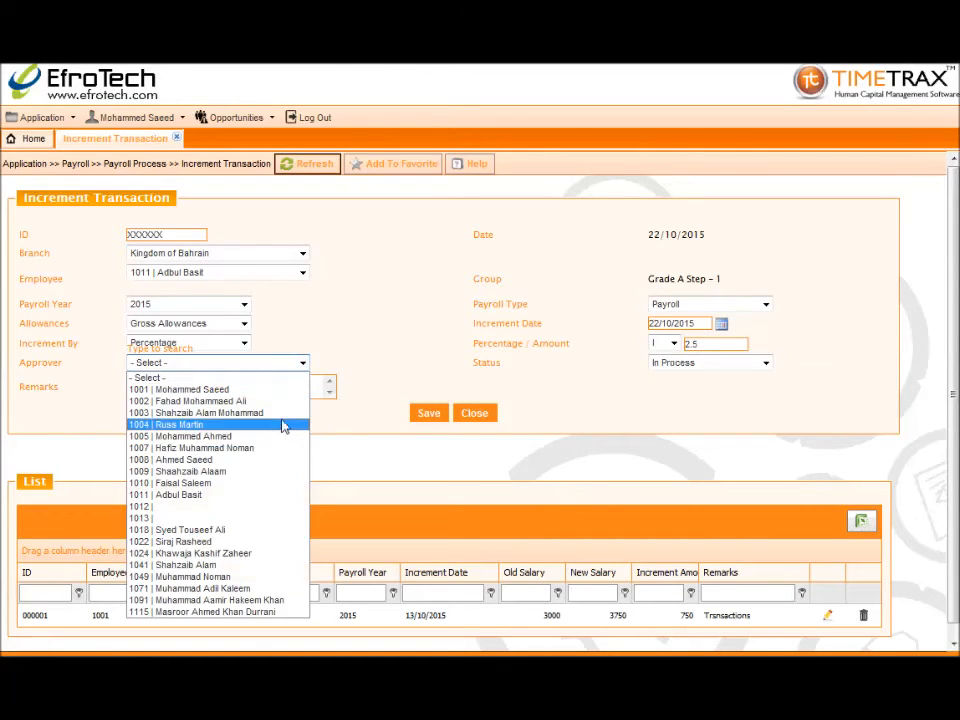
left_click(283, 413)
left_click(680, 366)
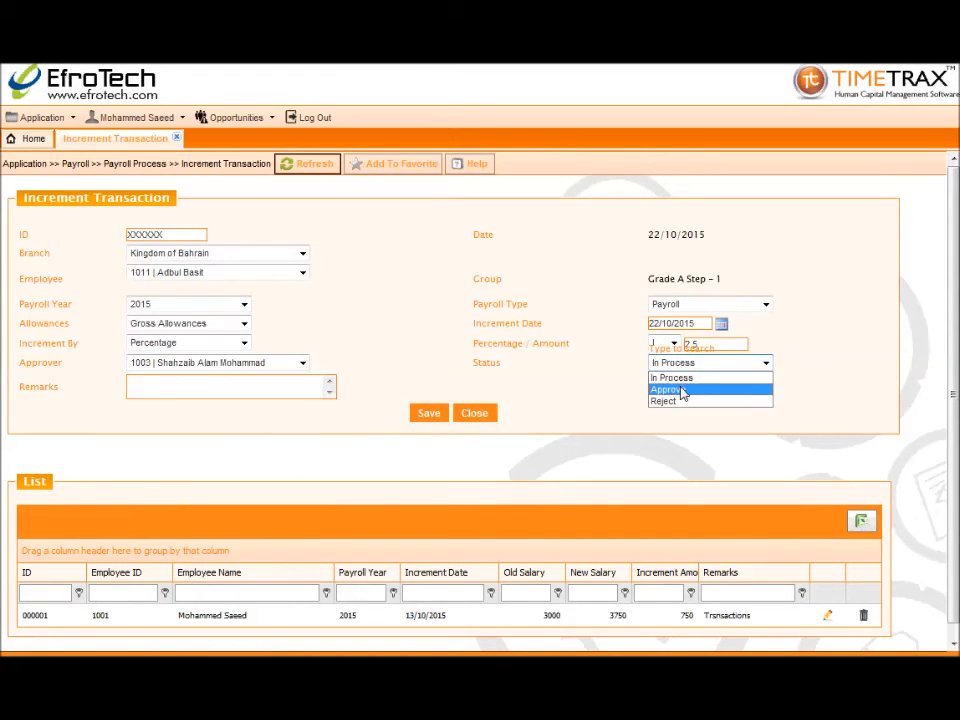
left_click(682, 393)
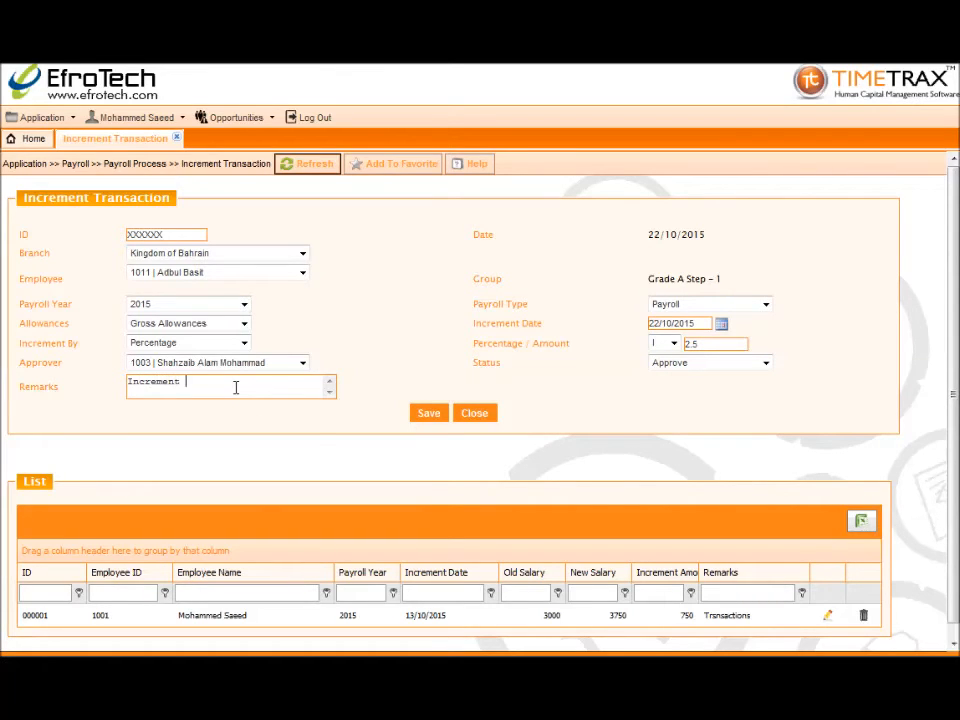
left_click(428, 414)
left_click(517, 399)
scroll(516, 403, "down", 1)
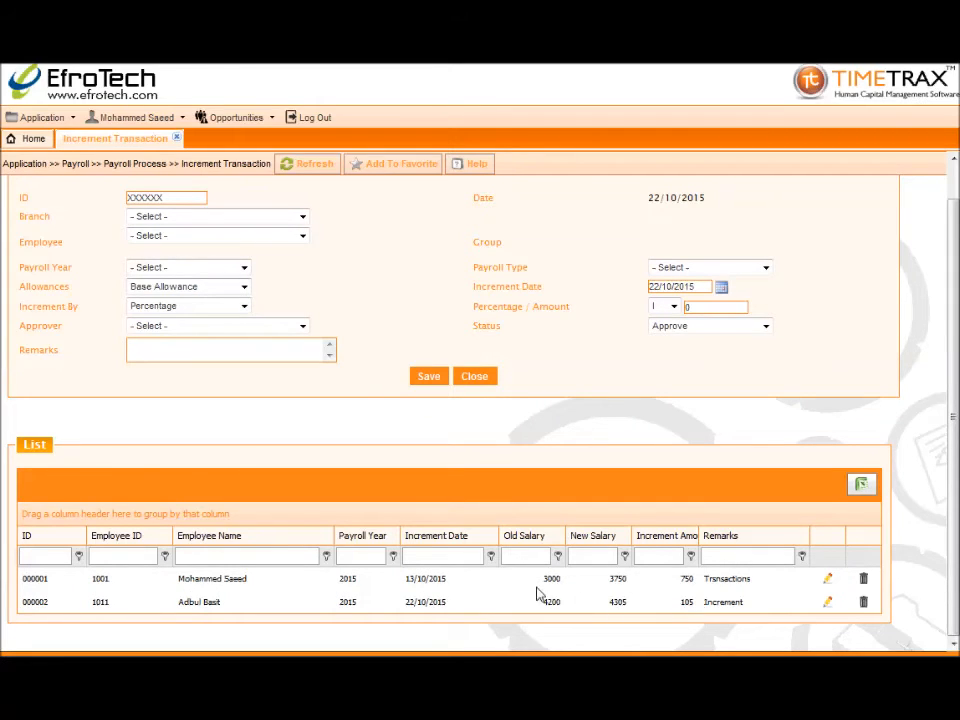
left_click(176, 141)
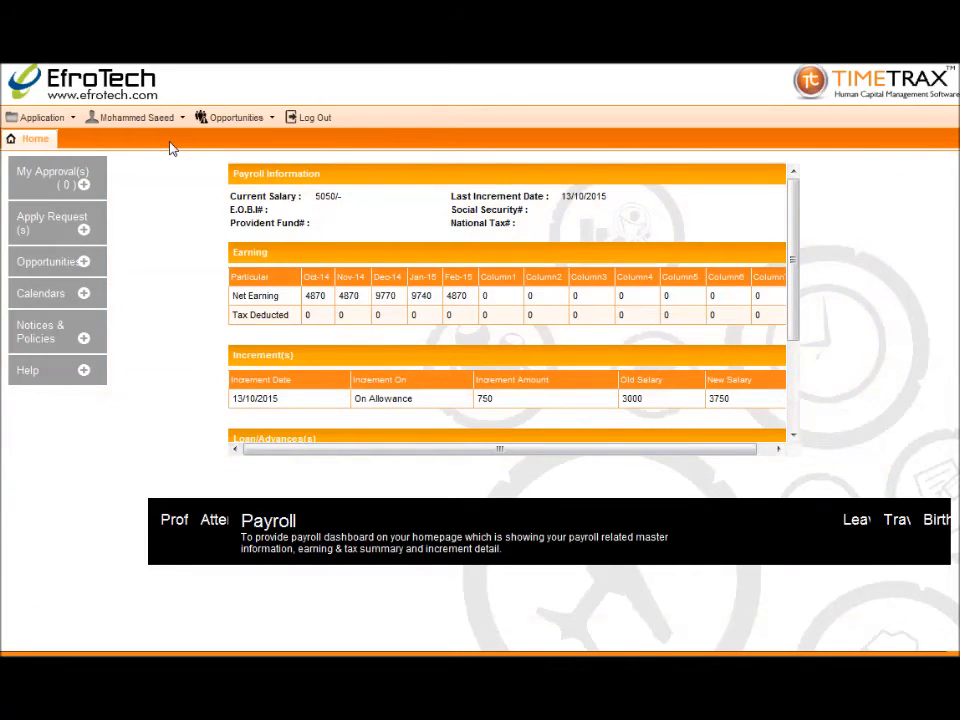
Go to Monthly Allowance/Deduction and load the Division 1 employee's payroll detail
left_click(62, 118)
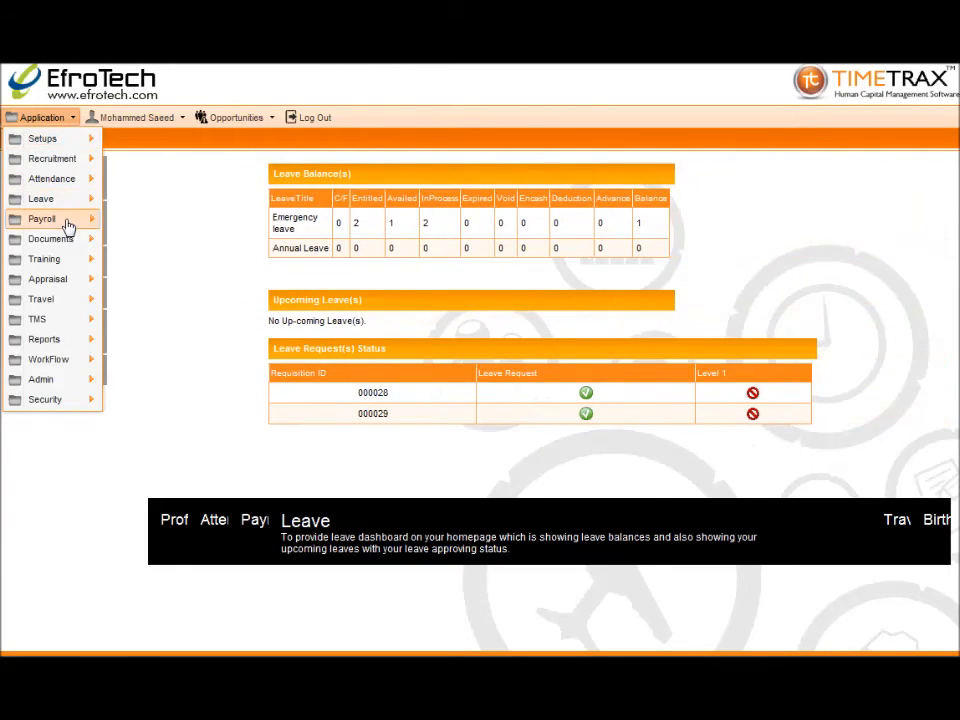
mouse_move(100, 222)
mouse_move(140, 221)
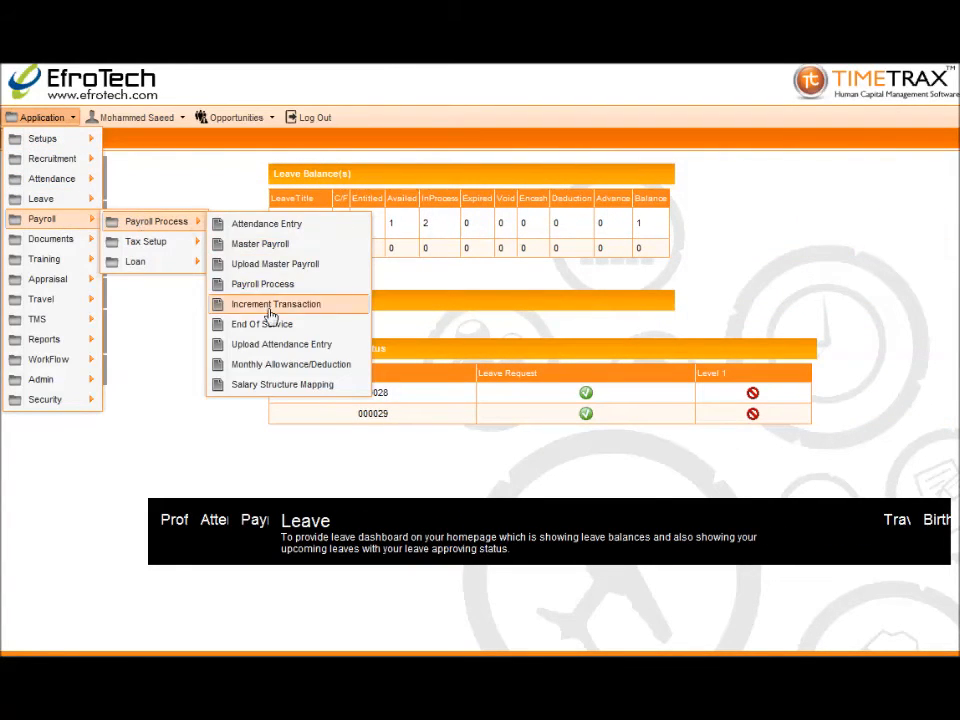
left_click(278, 366)
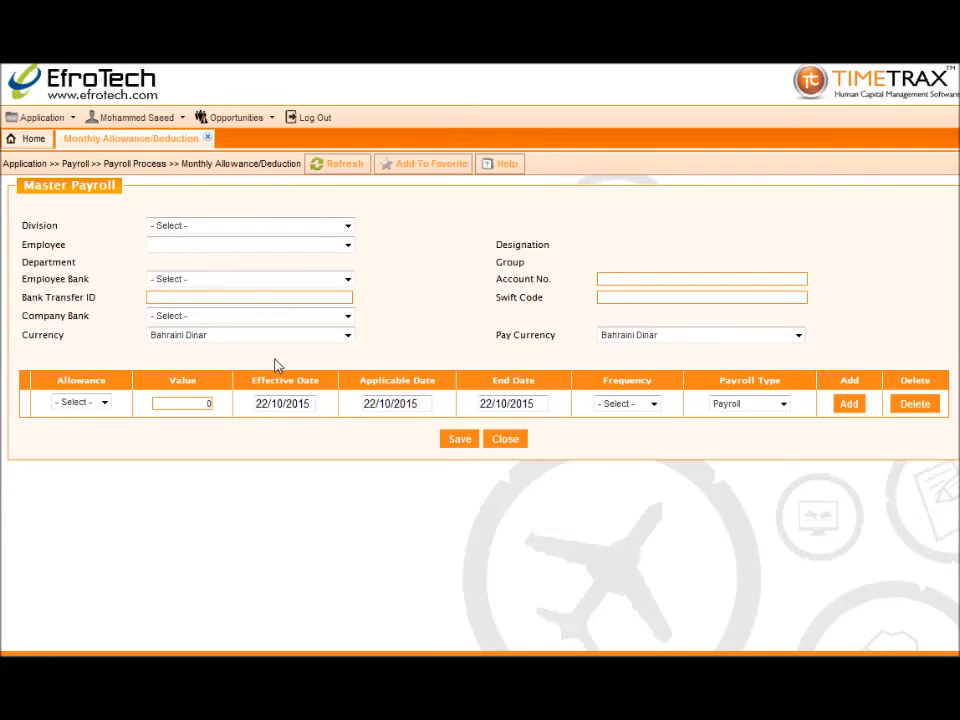
left_click(249, 227)
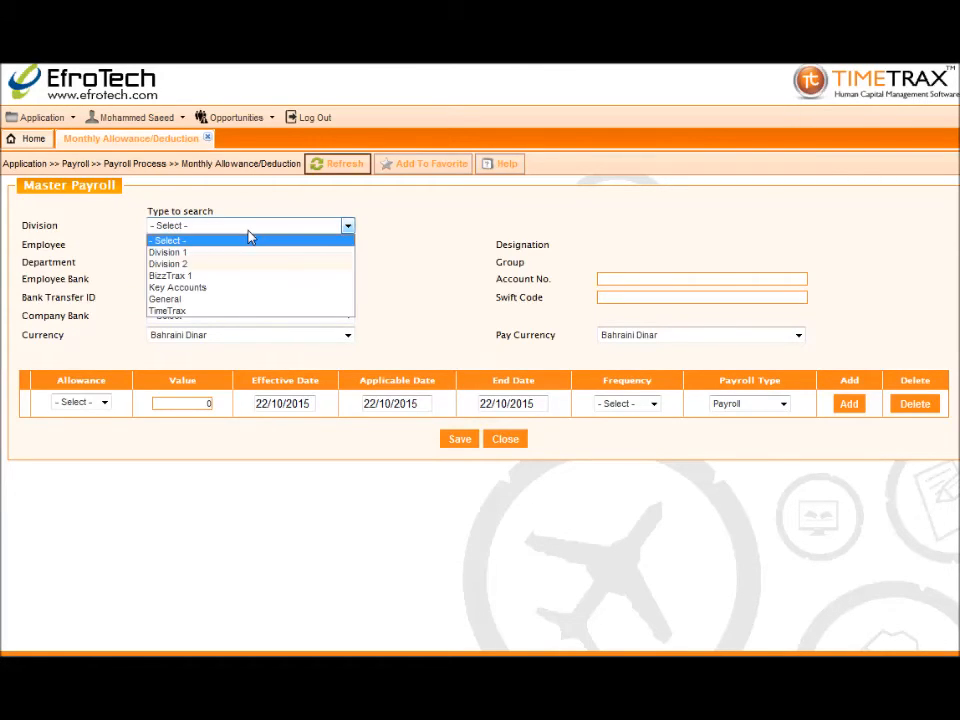
left_click(247, 262)
left_click(244, 247)
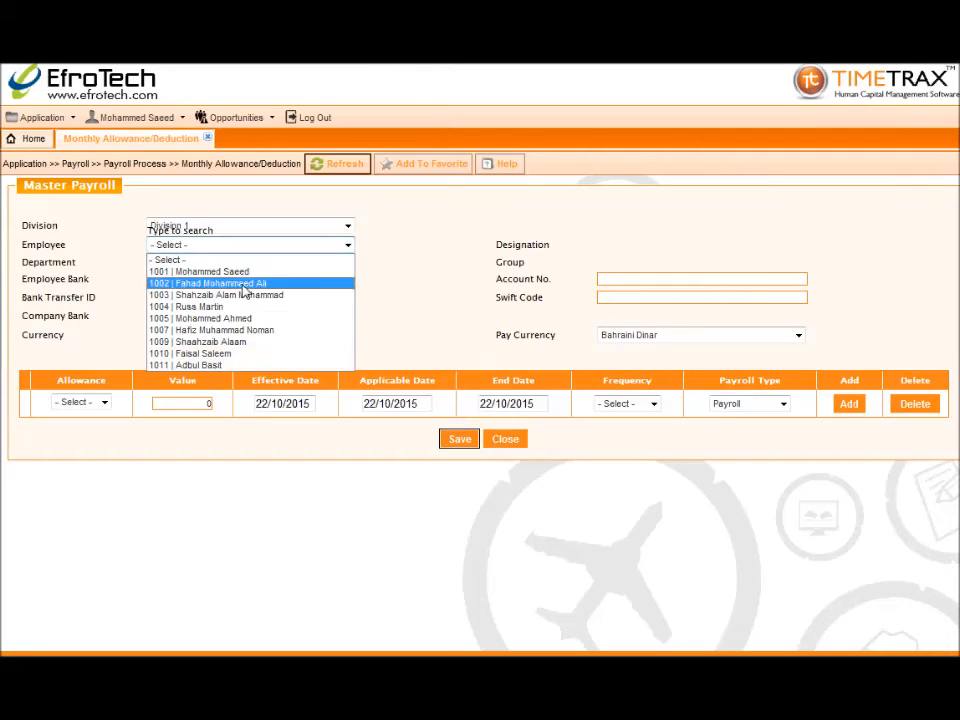
left_click(244, 366)
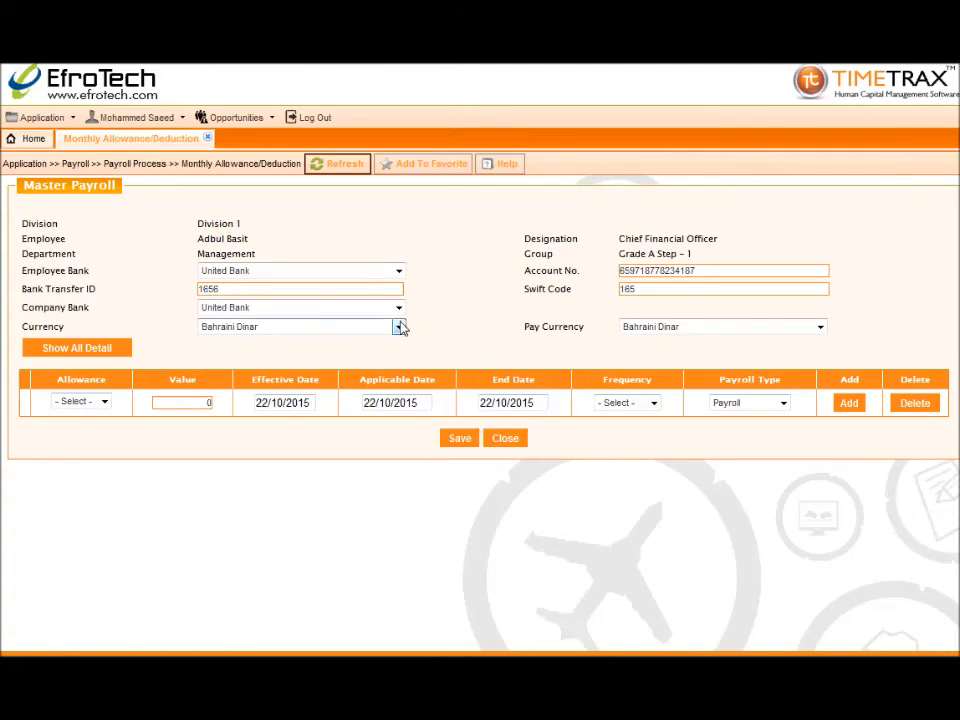
left_click(97, 346)
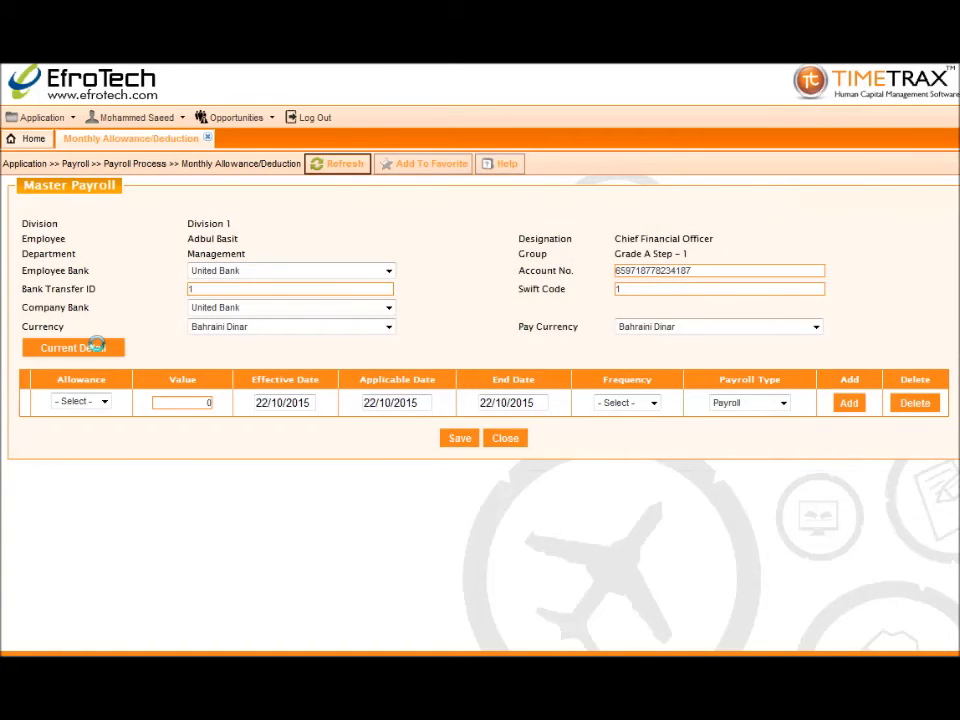
Add a monthly Fuel allowance of 1500 with end date 22/10/9999
left_click(104, 403)
left_click(98, 427)
left_click(177, 403)
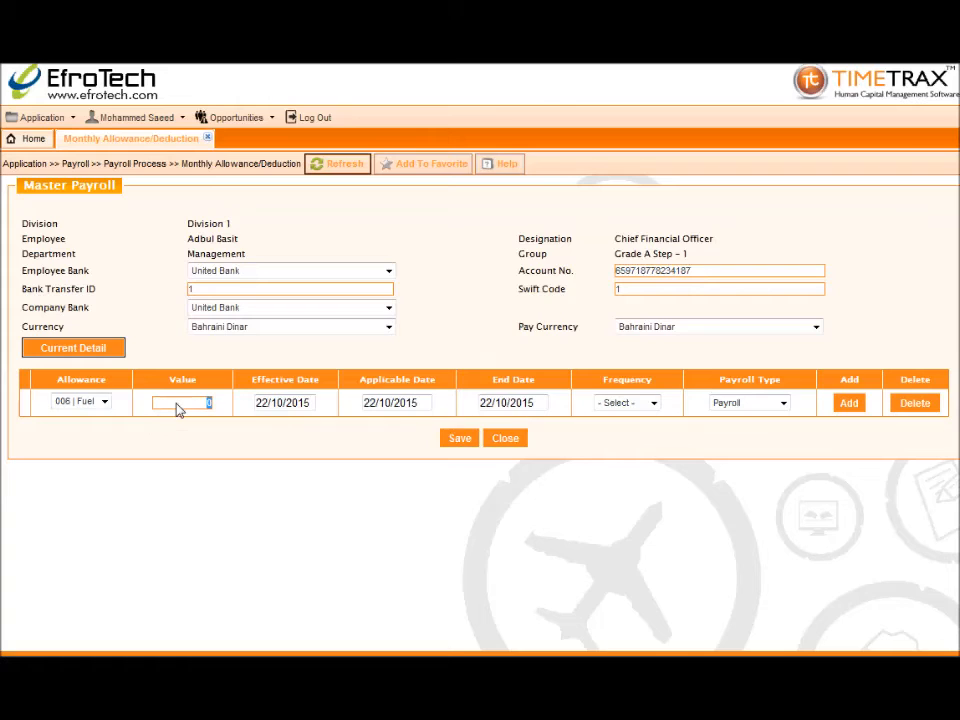
type("1500")
double_click(523, 402)
type("9999")
left_click(649, 402)
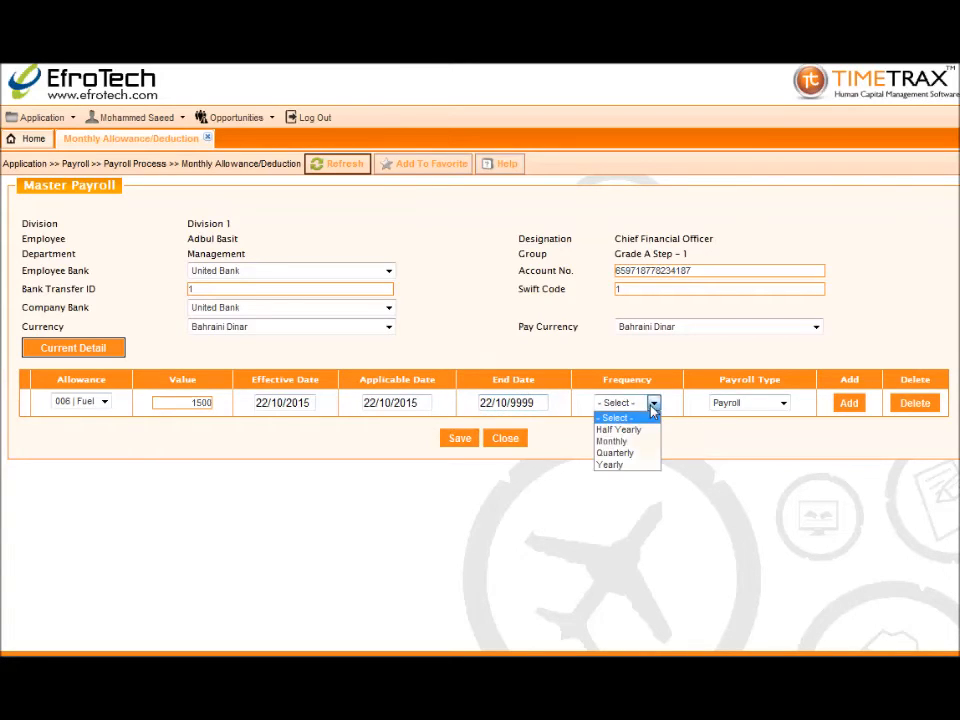
left_click(640, 446)
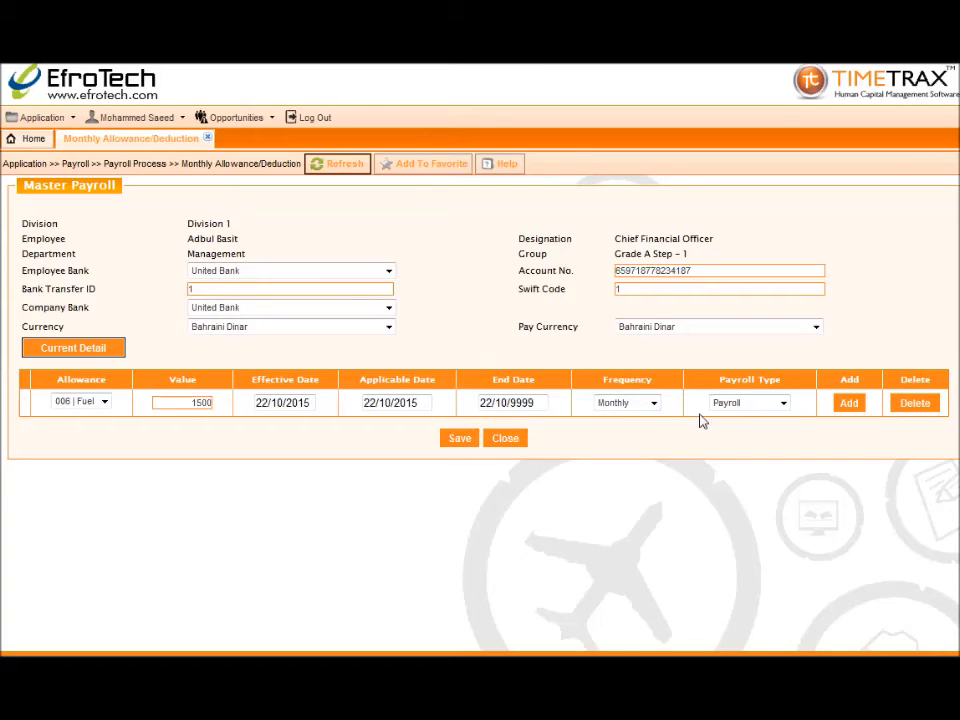
Remove the extra empty row, save the Fuel allowance, and close the form
left_click(840, 410)
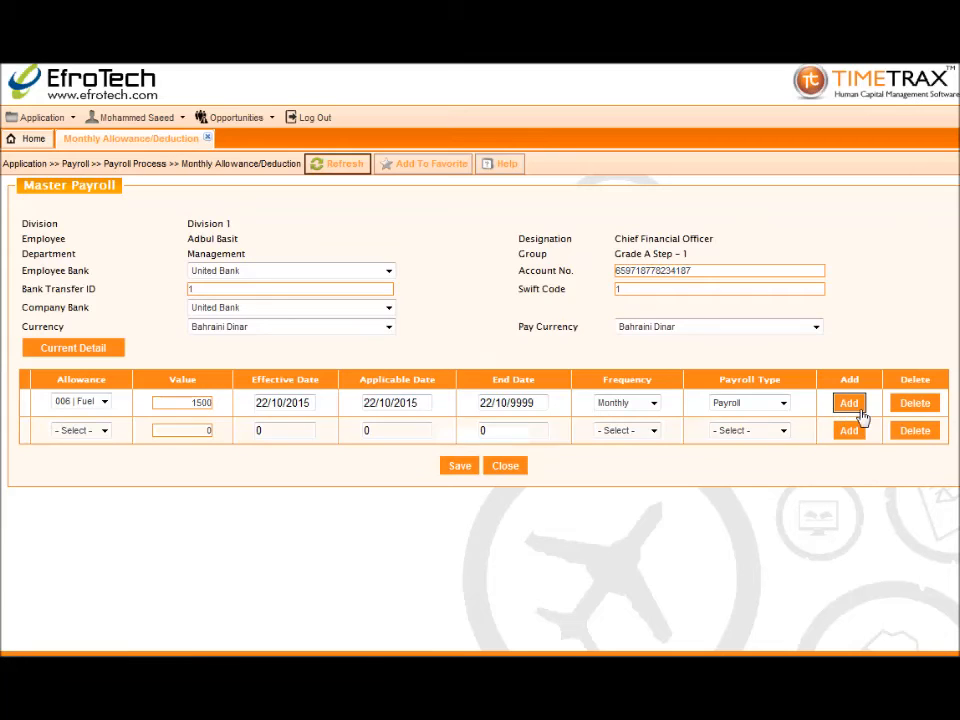
left_click(903, 431)
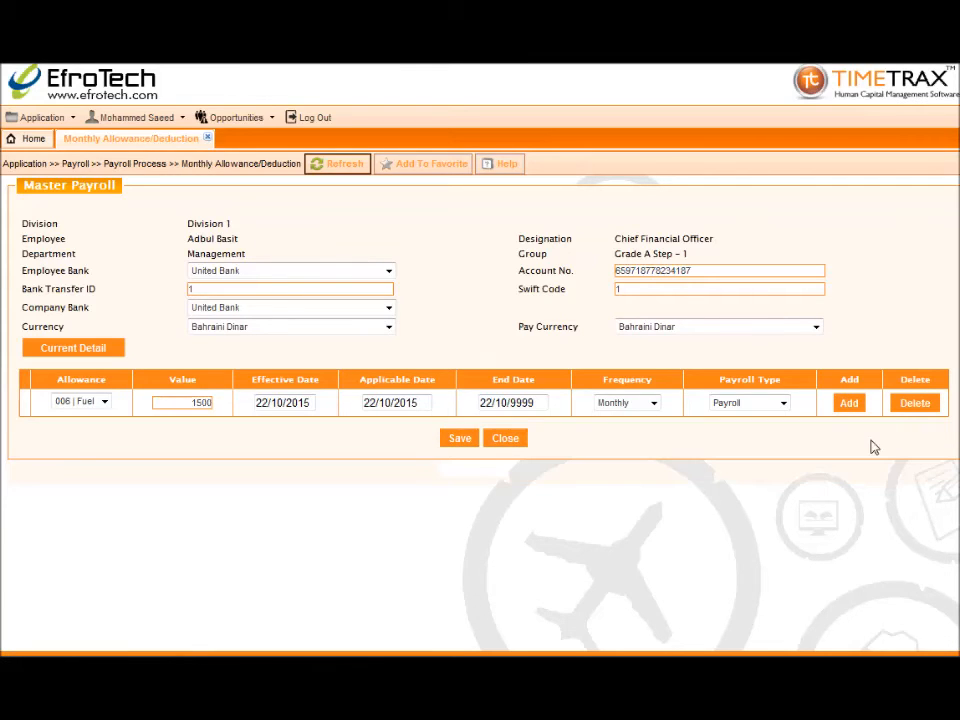
left_click(460, 441)
left_click(522, 390)
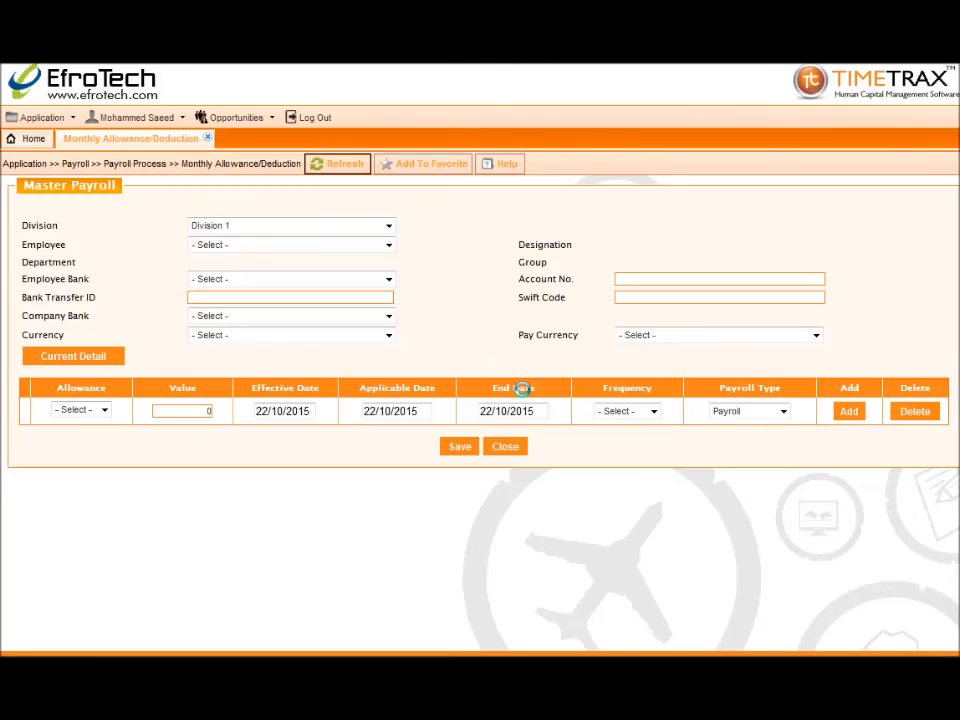
left_click(208, 140)
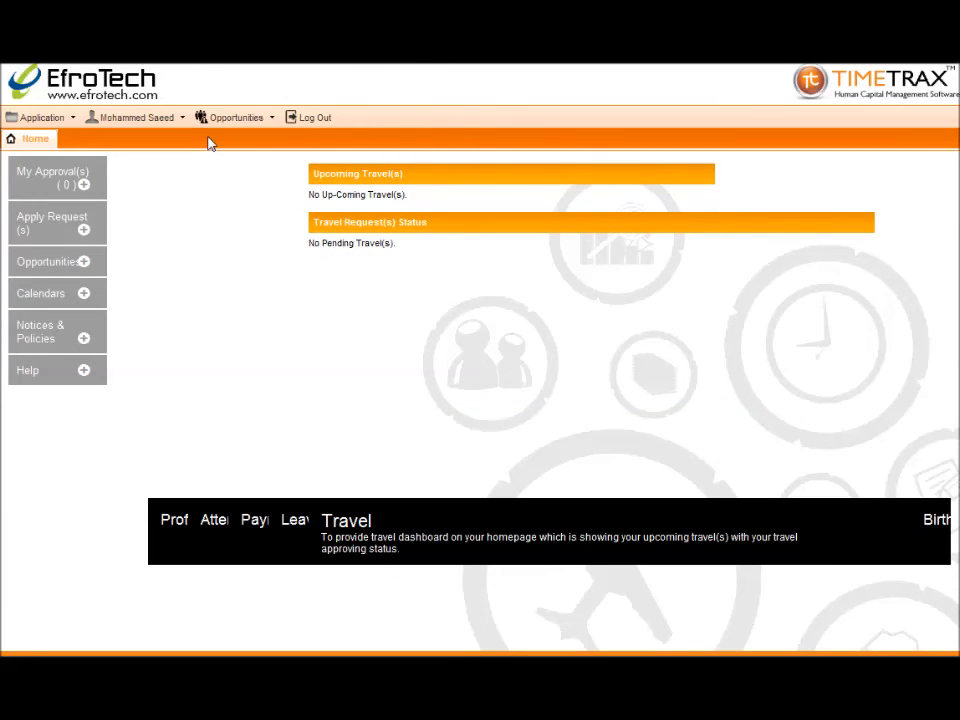
Go to the Employee Stop Salary form in the Payroll menu
left_click(72, 119)
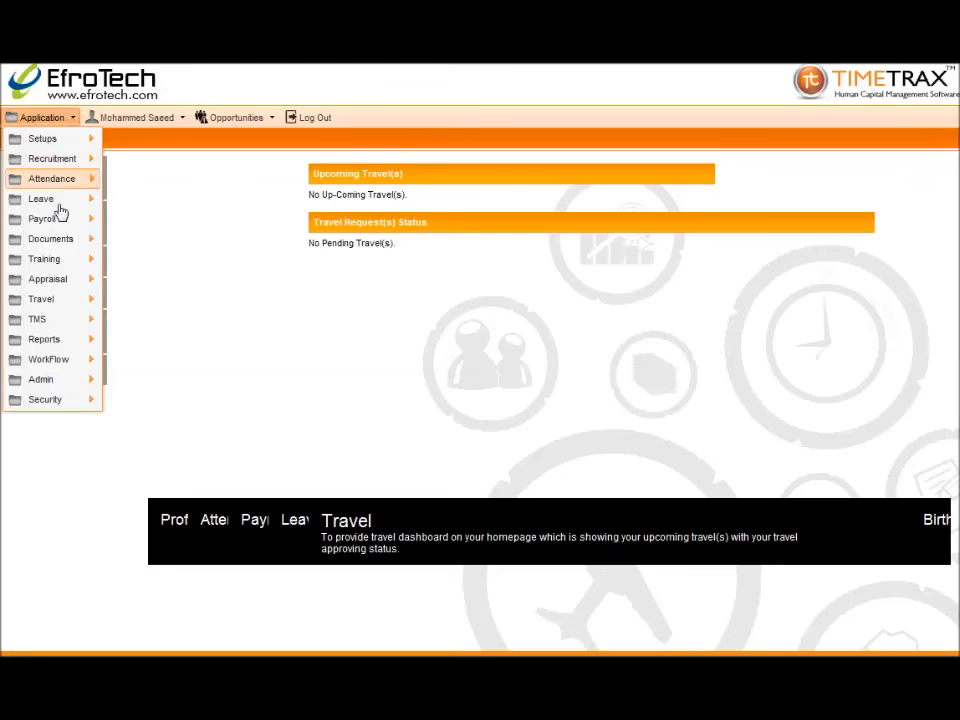
mouse_move(42, 381)
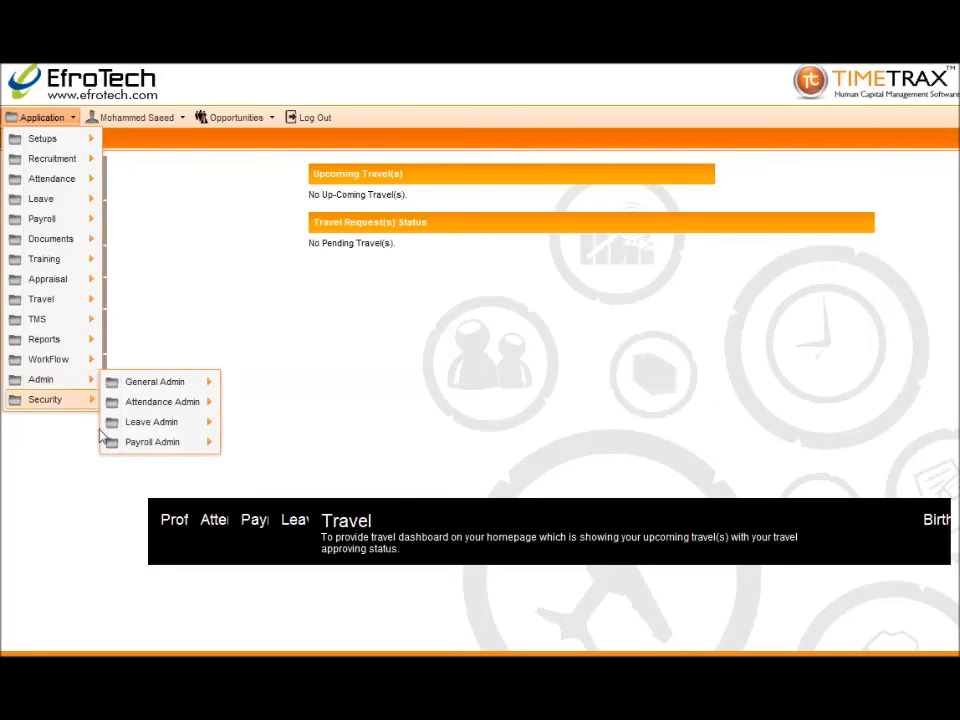
mouse_move(109, 444)
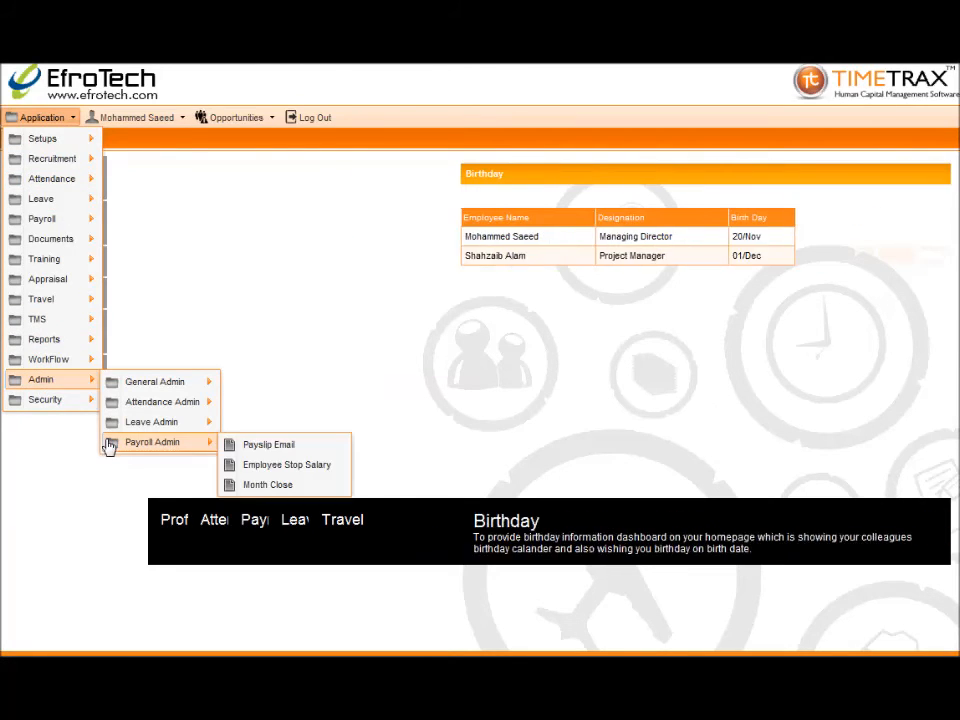
left_click(257, 466)
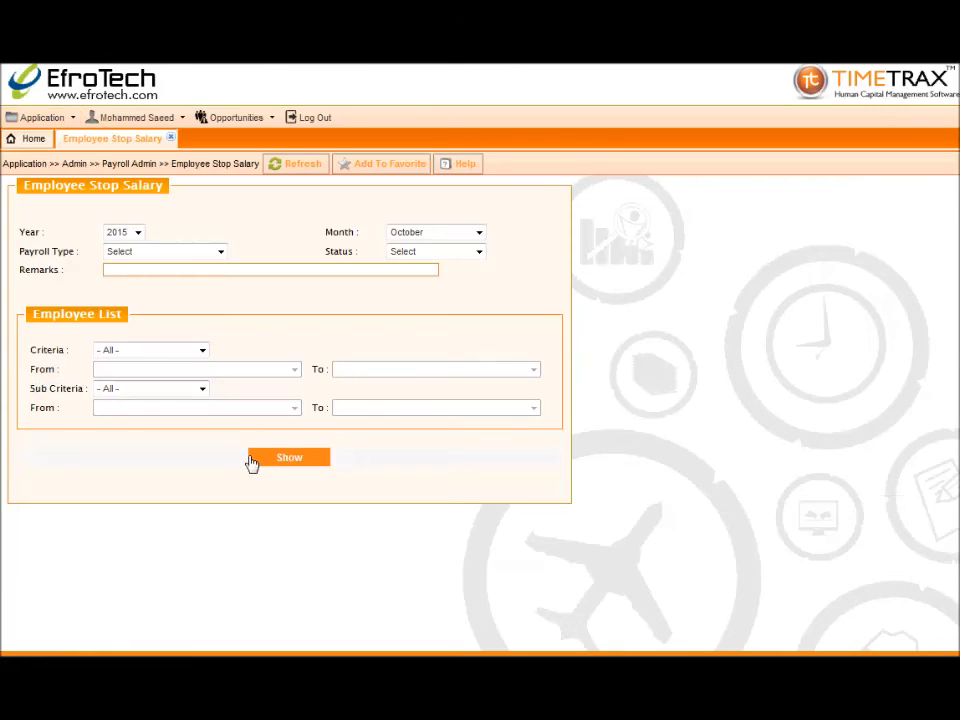
Set year 2015, month October, type Payroll, status Stop, remark 'Cause of incomplete task'
left_click(136, 232)
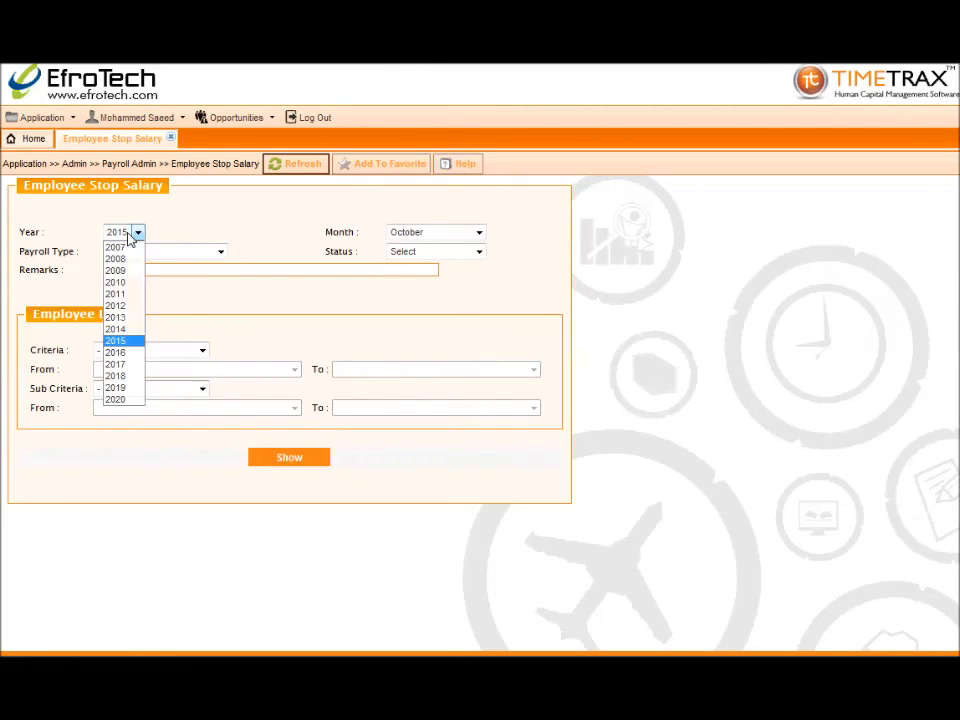
left_click(134, 343)
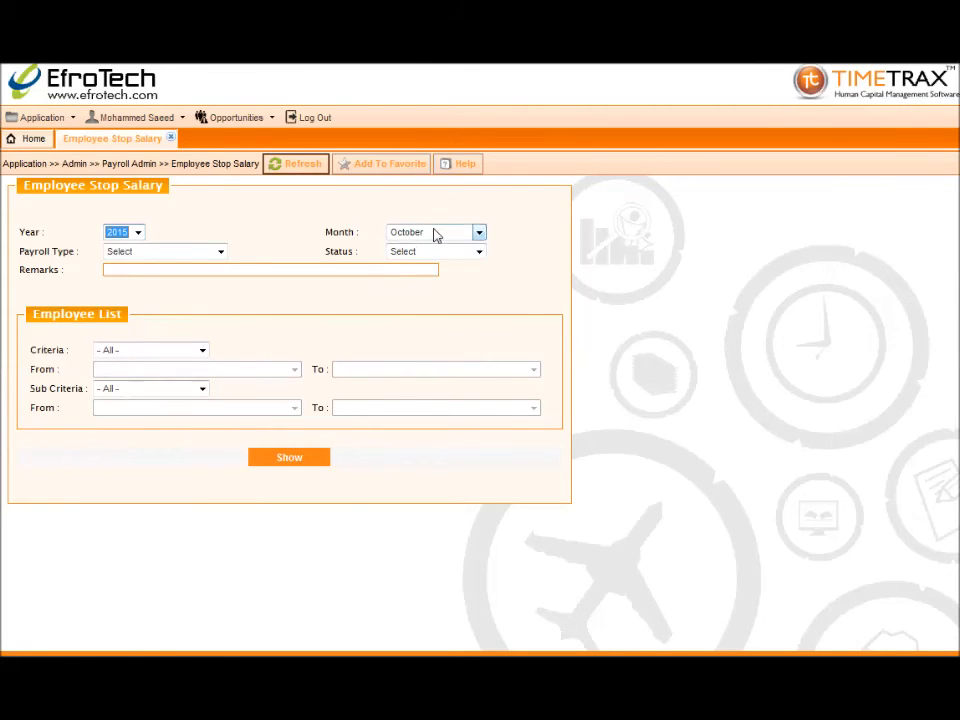
left_click(435, 234)
left_click(428, 365)
left_click(220, 251)
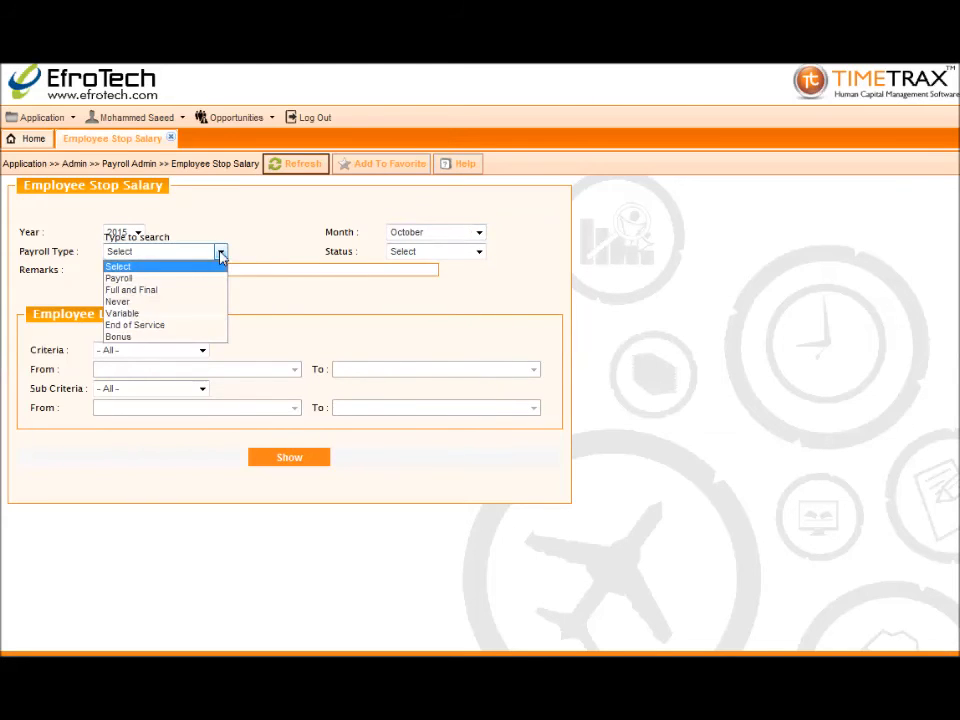
left_click(205, 276)
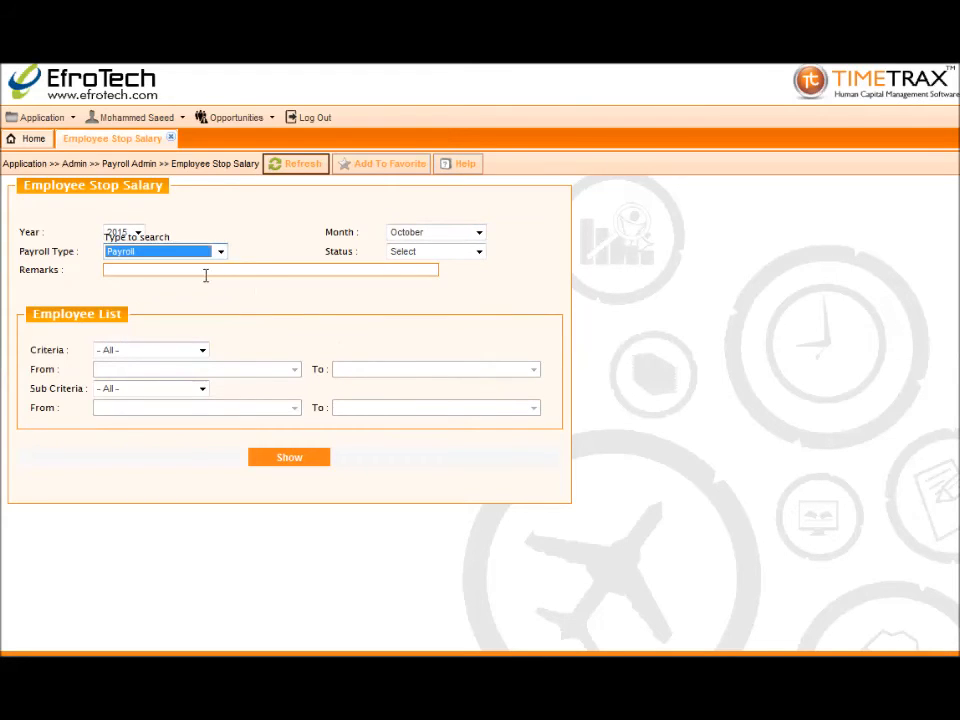
left_click(410, 253)
left_click(416, 291)
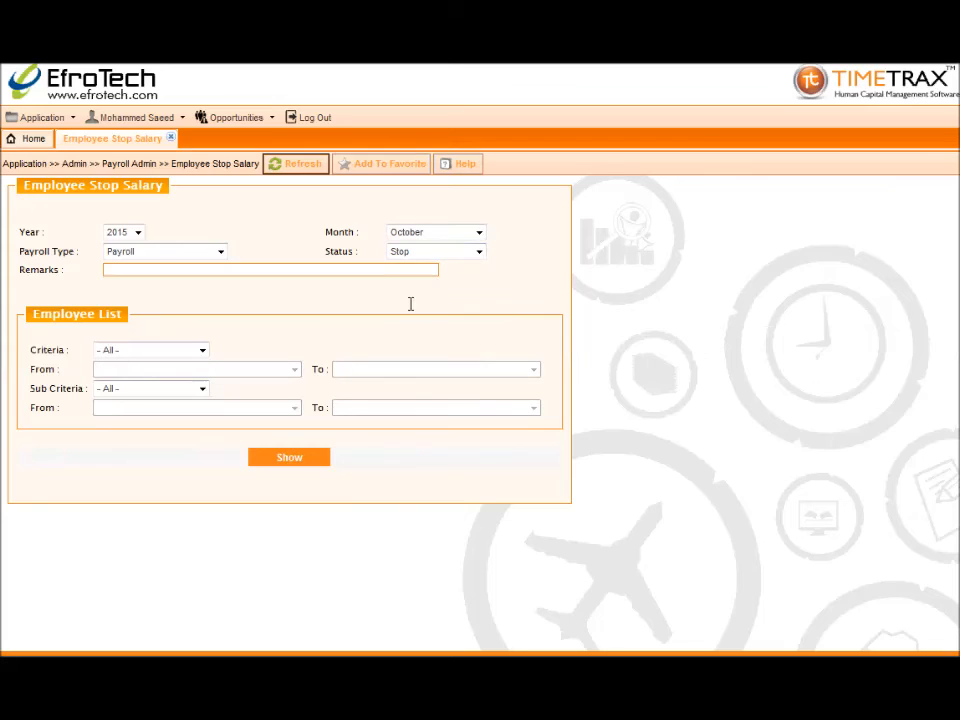
left_click(262, 270)
type("Cause of incomplete task")
List employees, mark 1004 and 1005 for the stop, save, and close the page
left_click(266, 459)
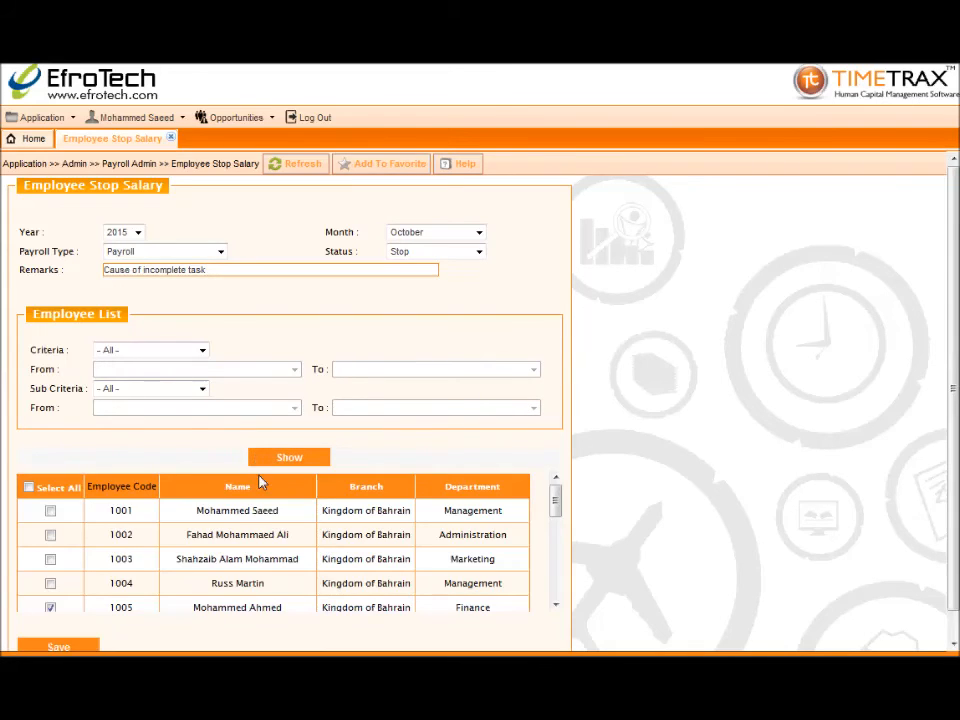
left_click(51, 585)
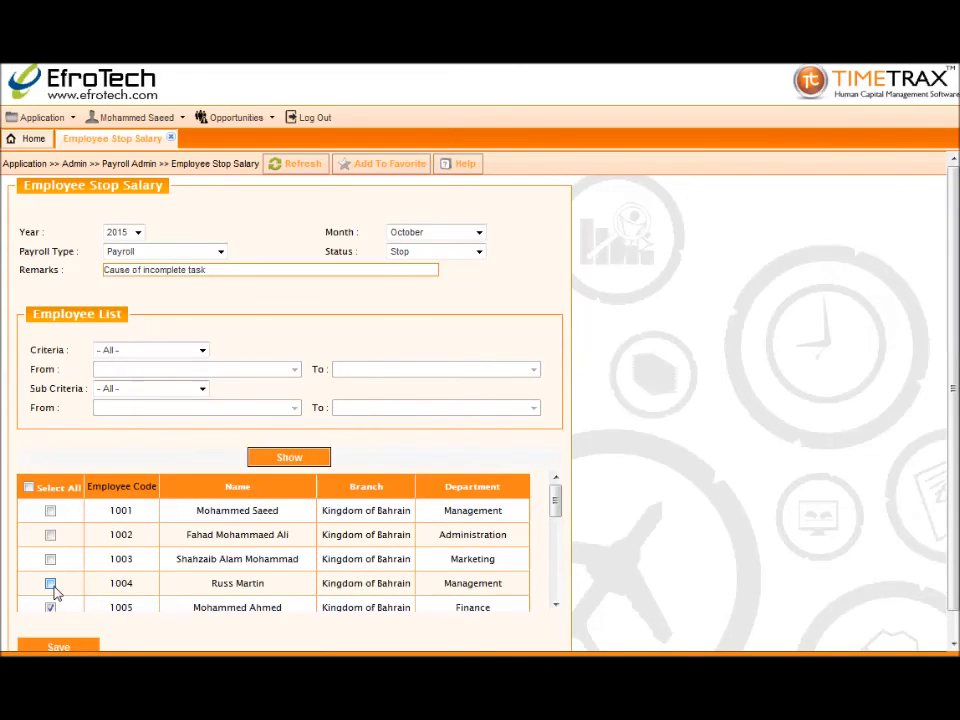
left_click(68, 646)
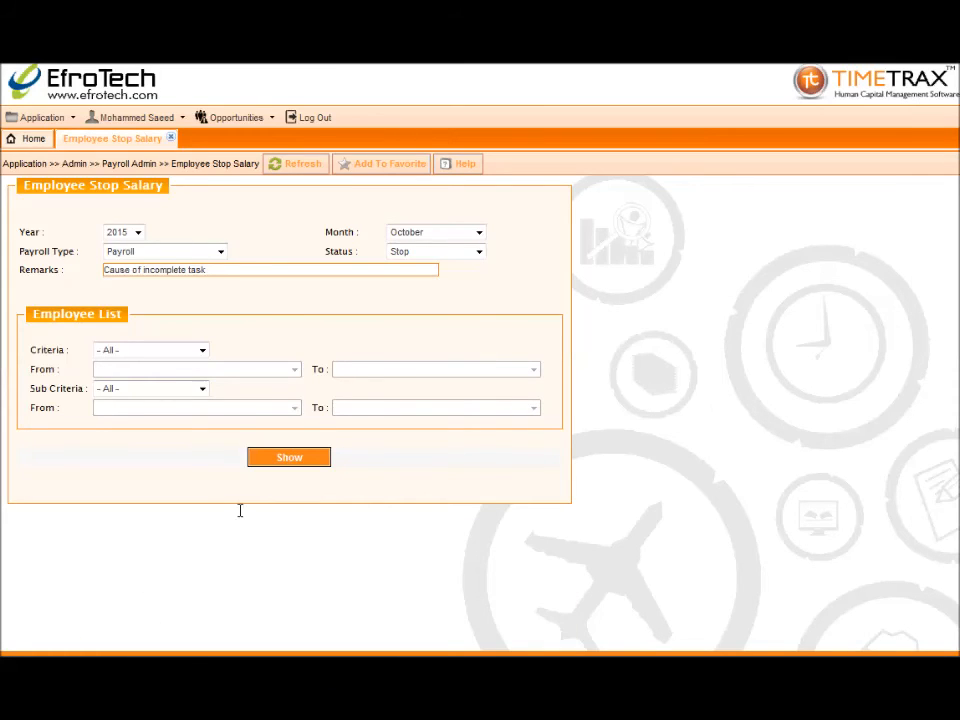
left_click(171, 139)
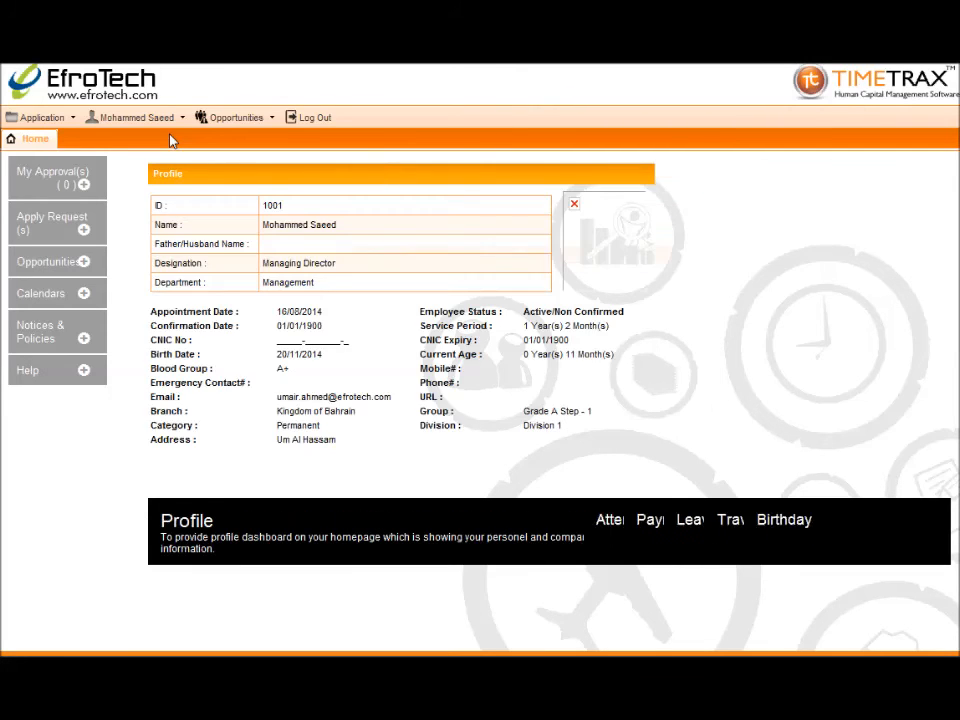
Go to Payroll Process > End Of Service
left_click(32, 120)
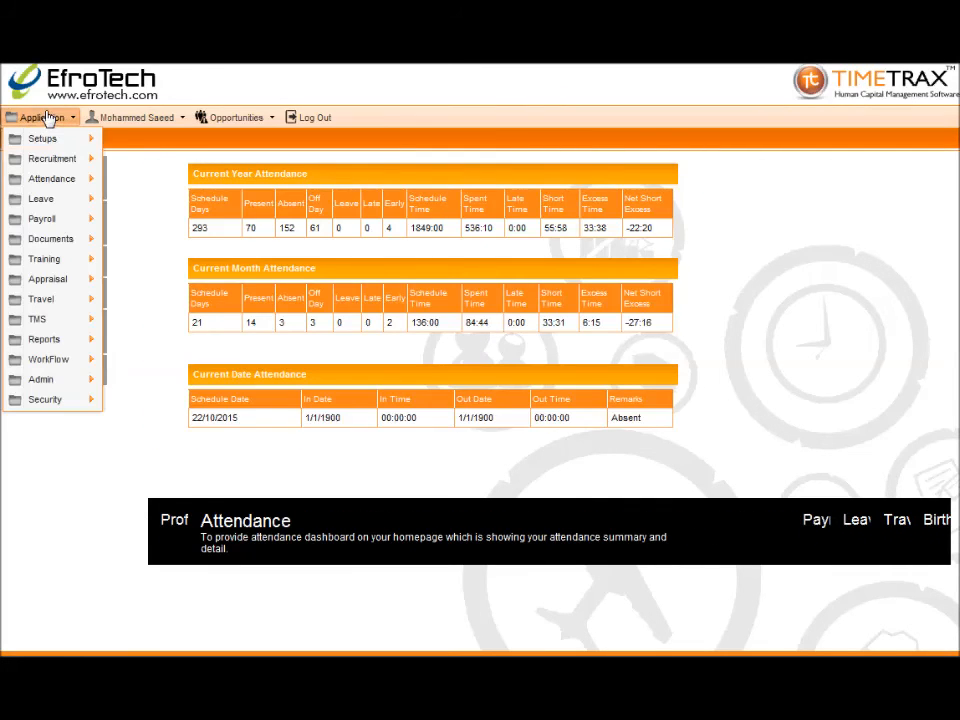
mouse_move(58, 222)
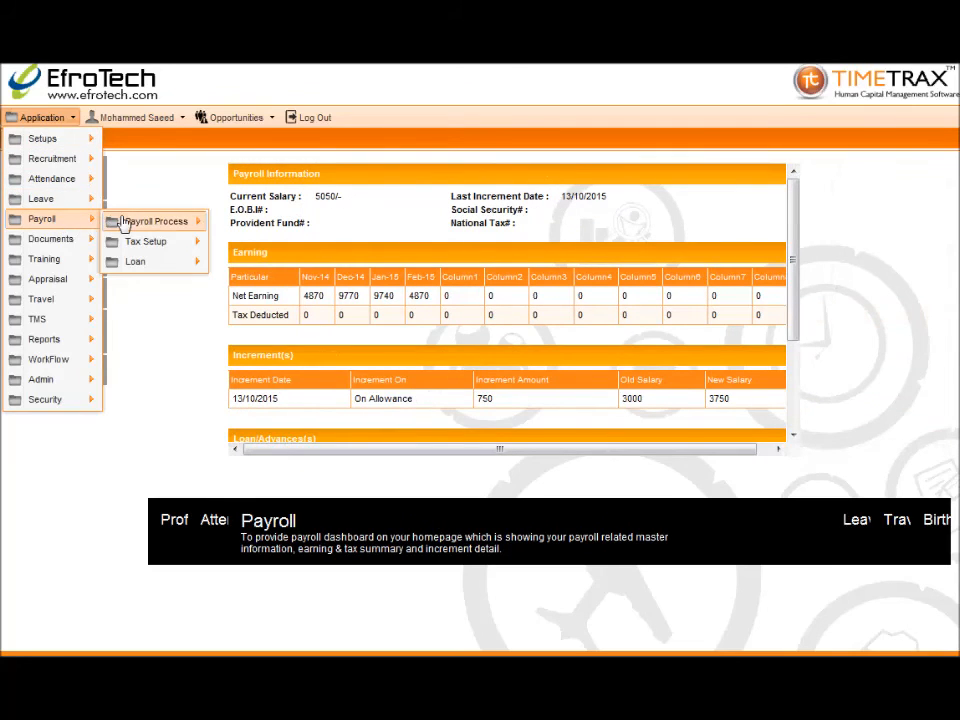
mouse_move(165, 223)
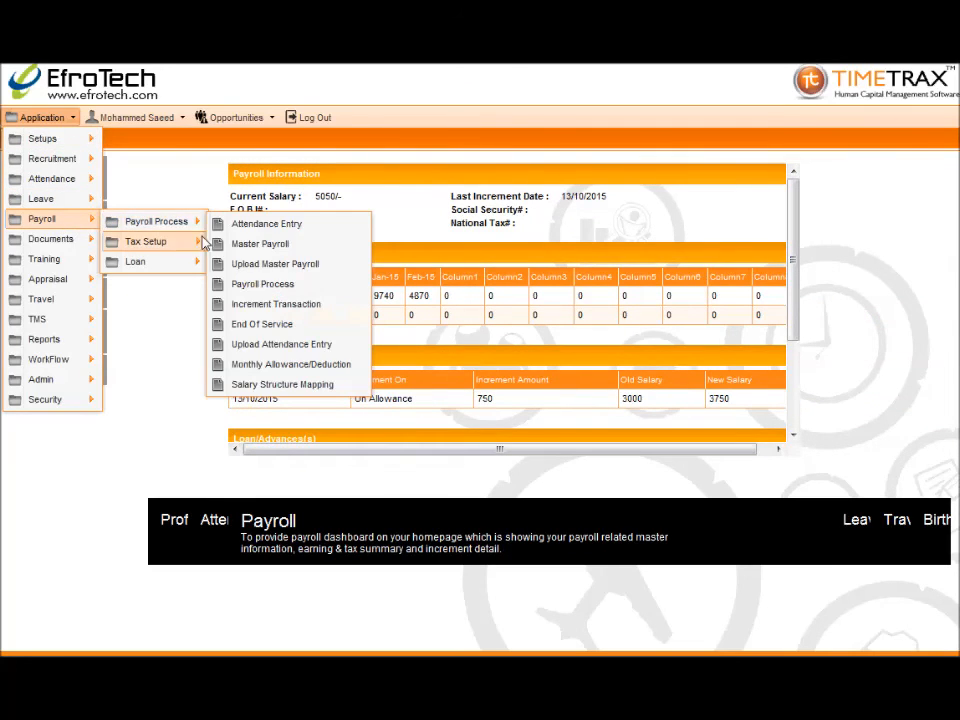
left_click(224, 324)
Select employee 1005, pending-only filter, payroll type Payroll, process date 22/10/2015
left_click(180, 235)
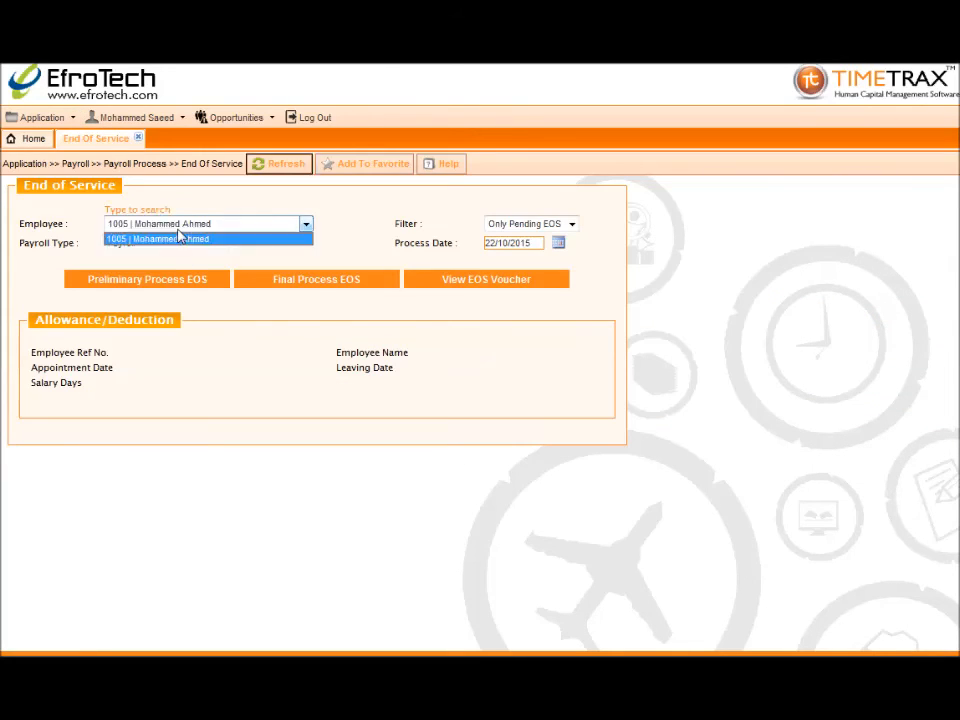
left_click(180, 238)
left_click(495, 226)
left_click(500, 239)
left_click(216, 243)
left_click(214, 255)
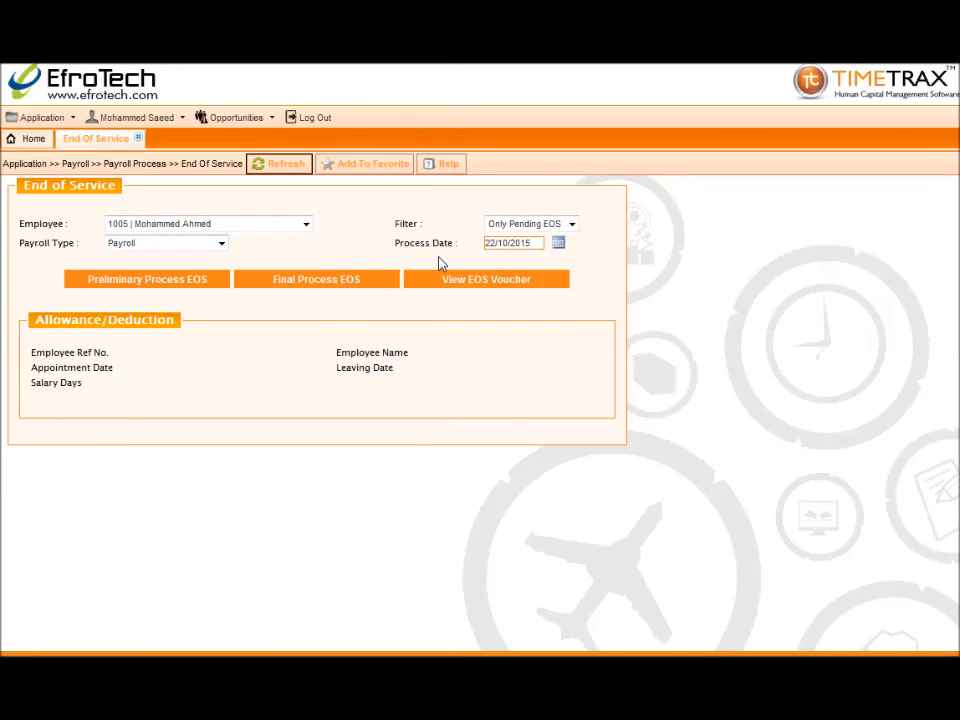
left_click(558, 246)
left_click(560, 250)
Run Final Process EOS, confirm success, and close the End of Service page
left_click(388, 279)
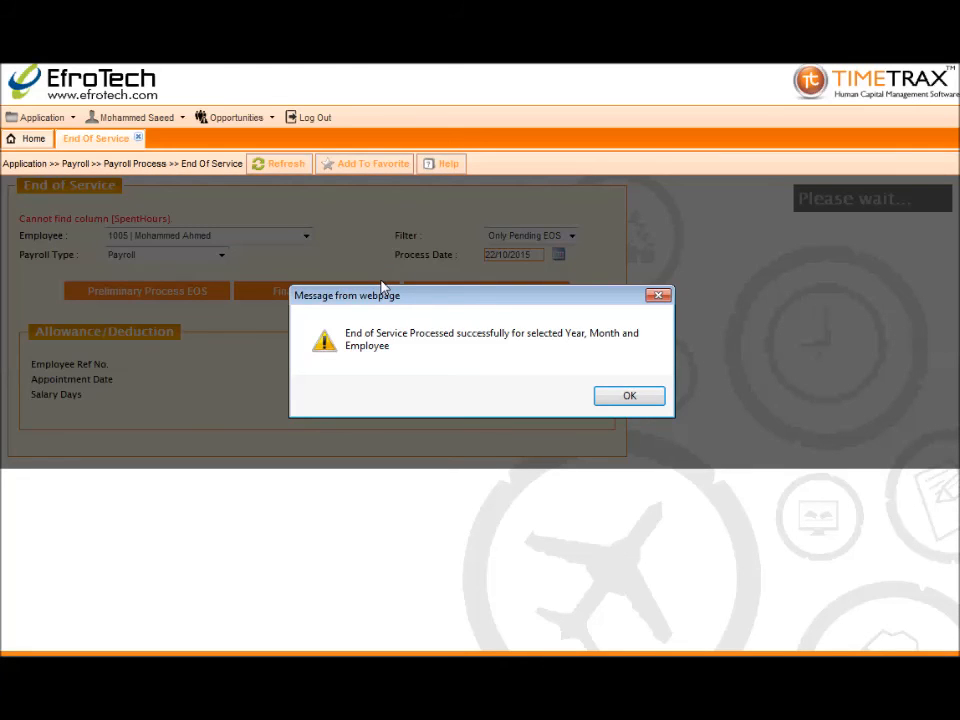
left_click(629, 397)
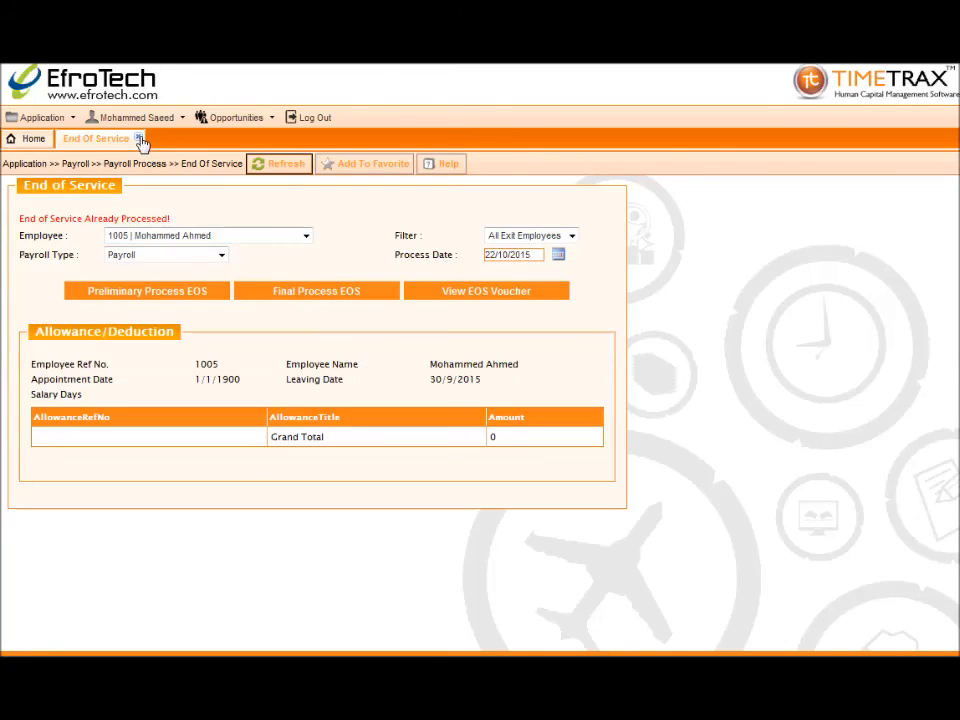
left_click(139, 139)
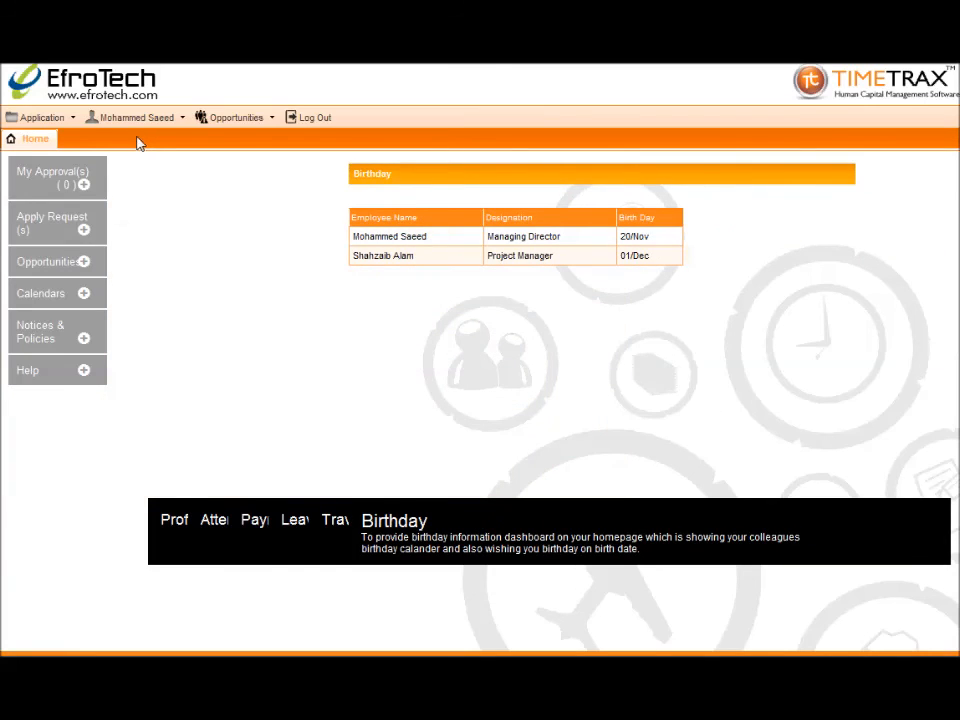
Go to Payroll Process > Payroll Process for the Middle East company
left_click(60, 124)
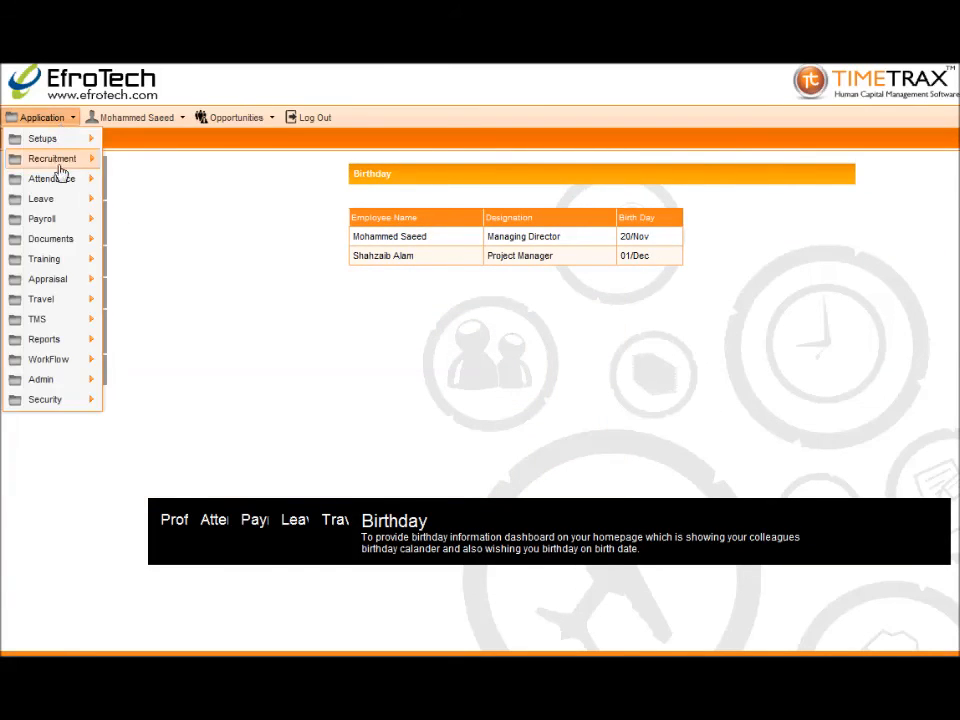
mouse_move(56, 228)
mouse_move(150, 226)
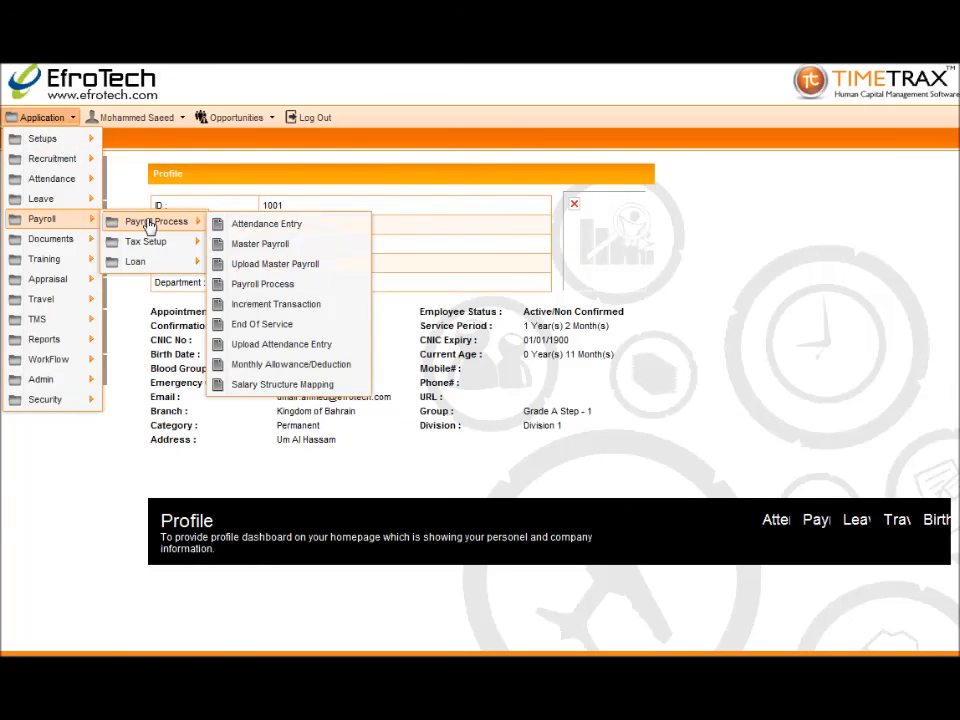
left_click(227, 290)
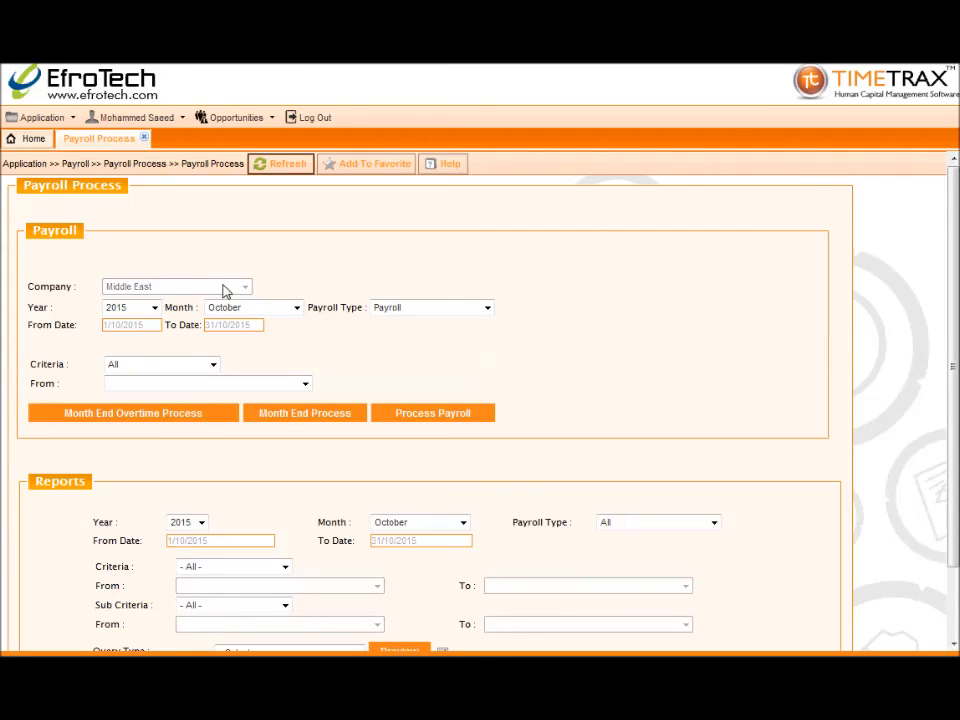
Set the payroll year to 2015 and the month to October
left_click(154, 307)
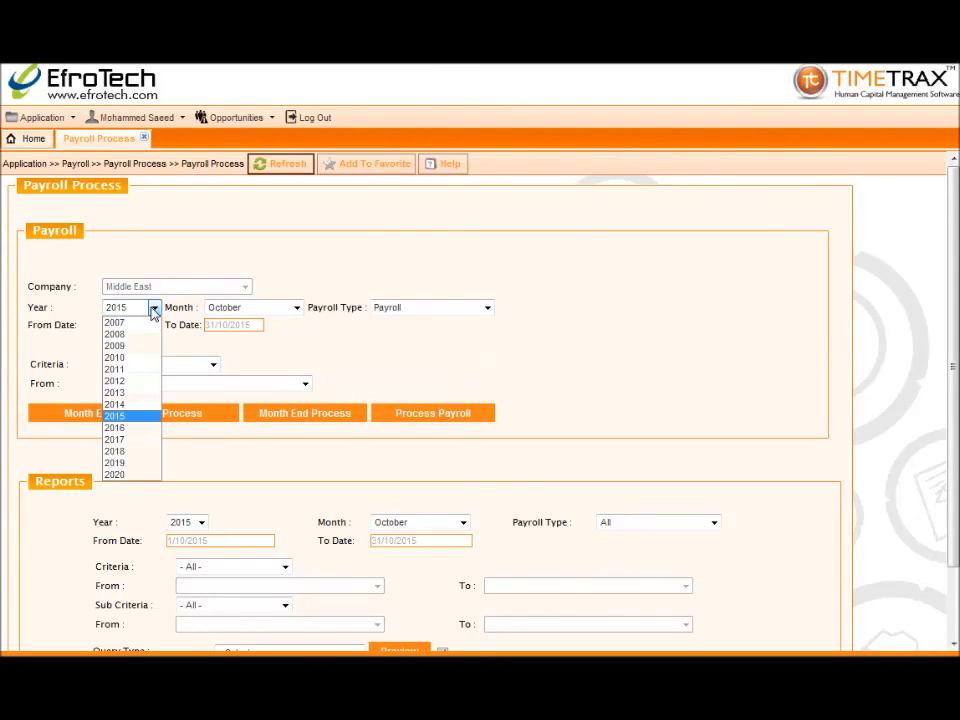
left_click(139, 417)
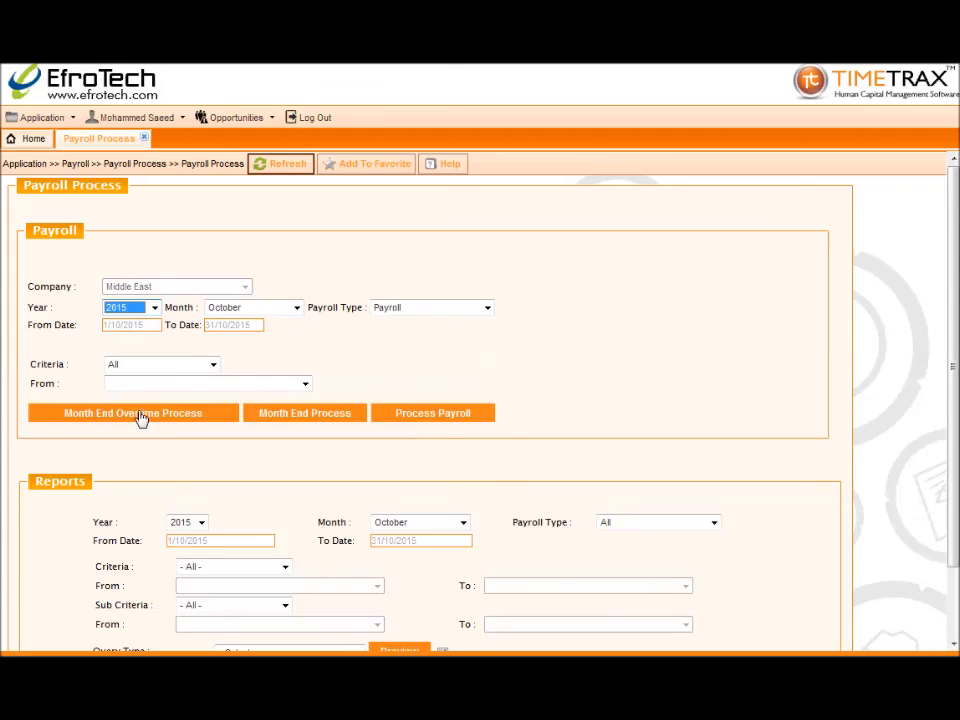
left_click(245, 312)
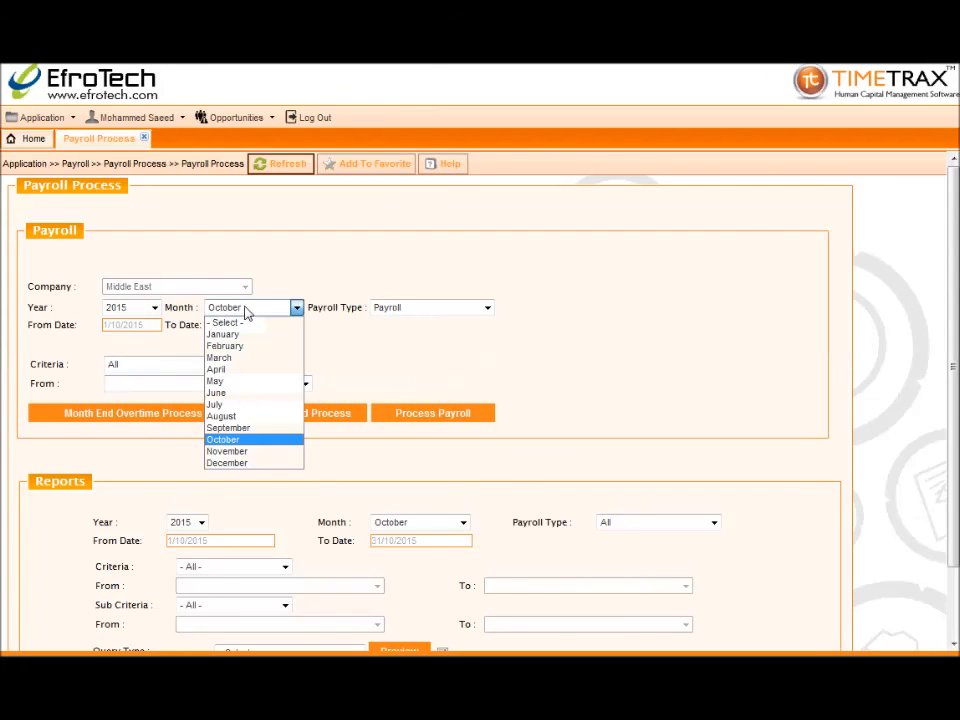
left_click(222, 441)
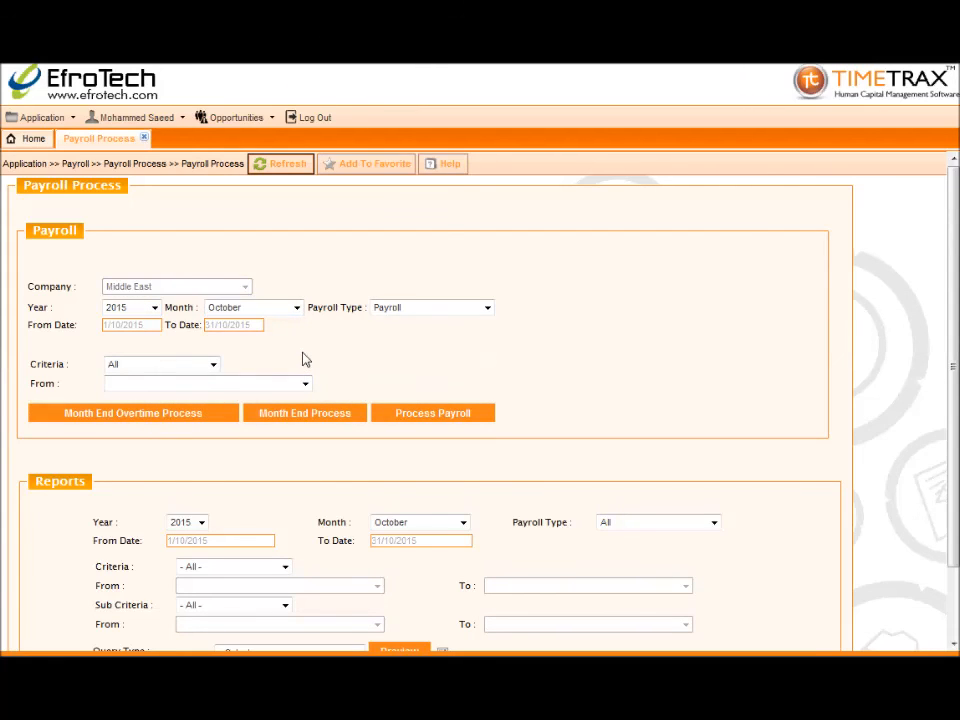
scroll(305, 360, "down", 2)
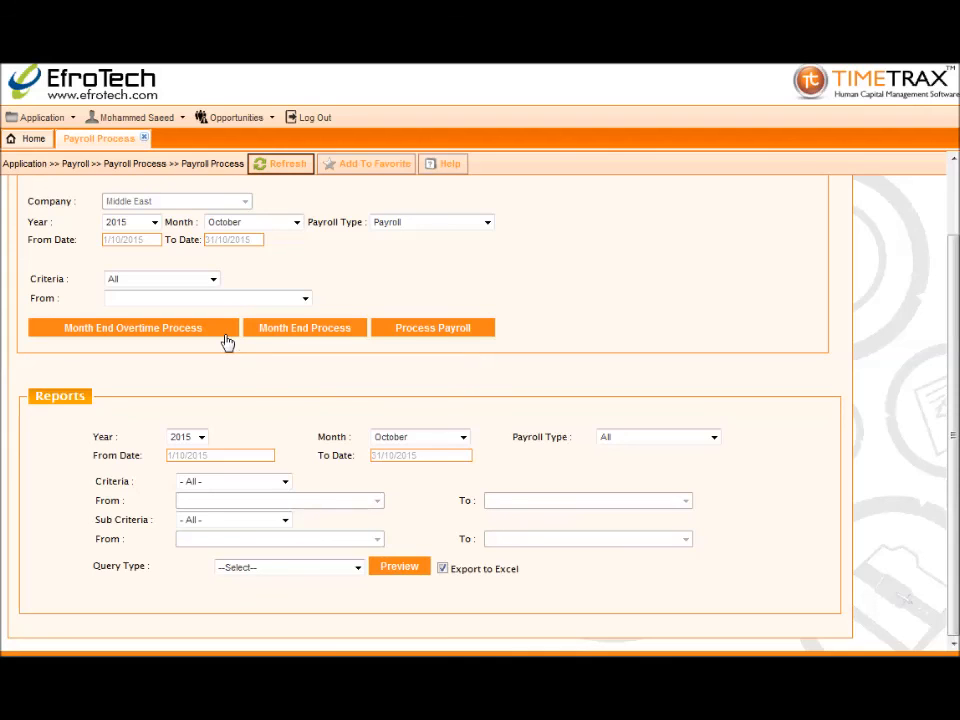
Run the October 2015 month-end process and payroll, close the payroll page, then log out
left_click(282, 334)
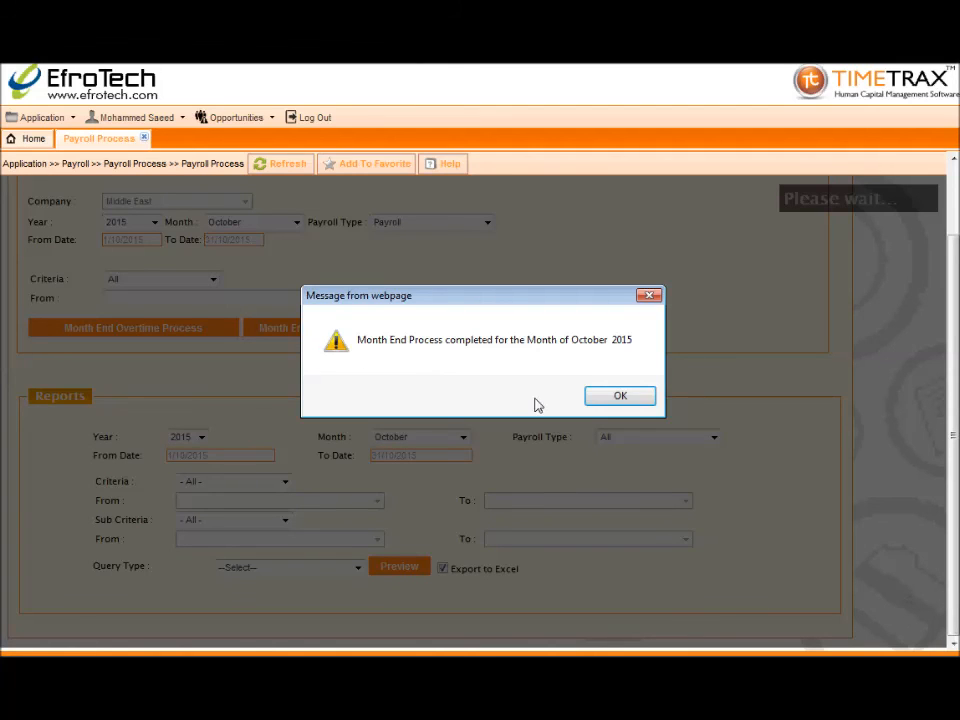
left_click(617, 398)
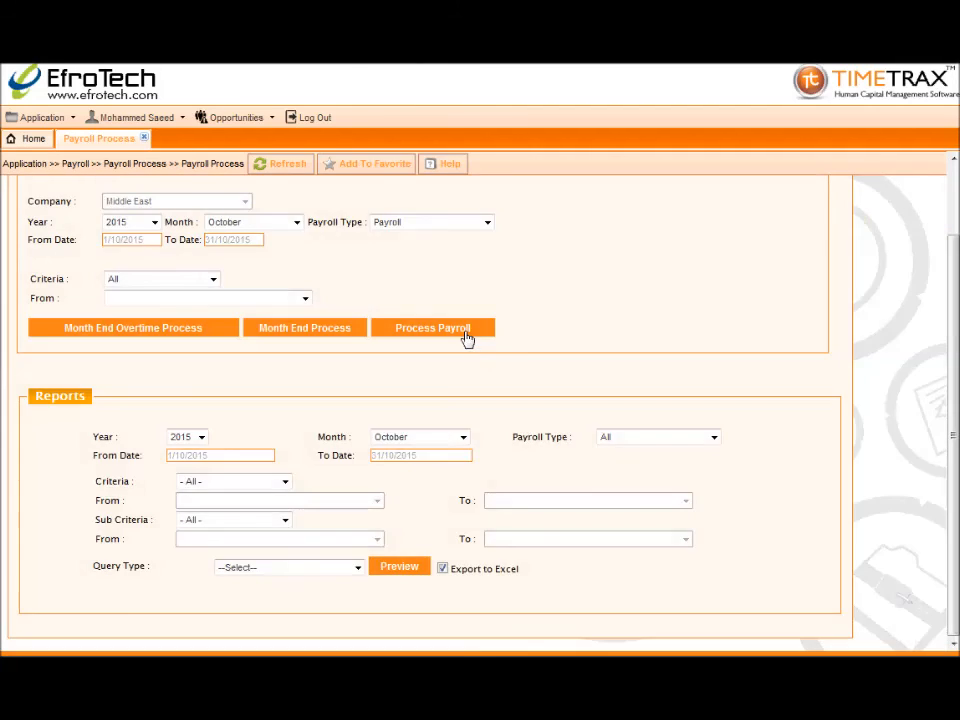
left_click(466, 337)
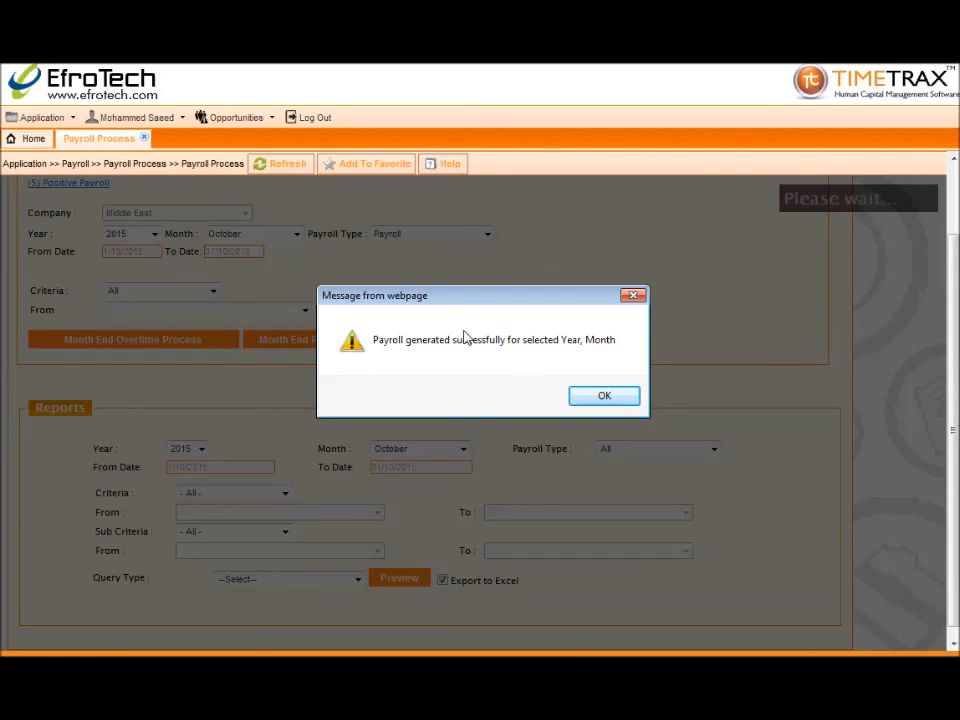
left_click(616, 400)
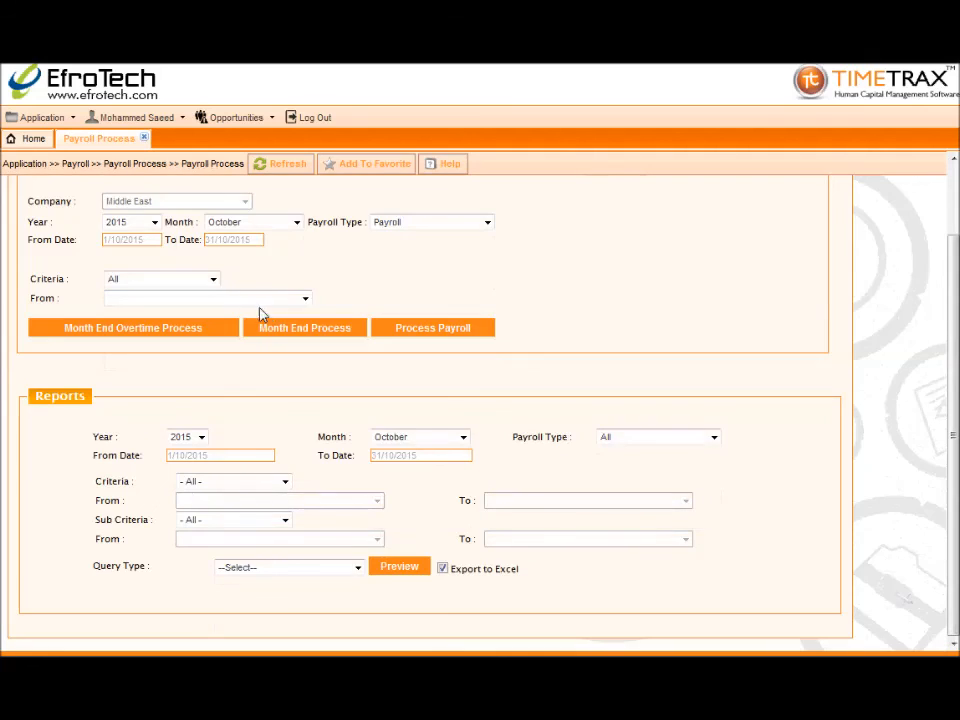
left_click(143, 139)
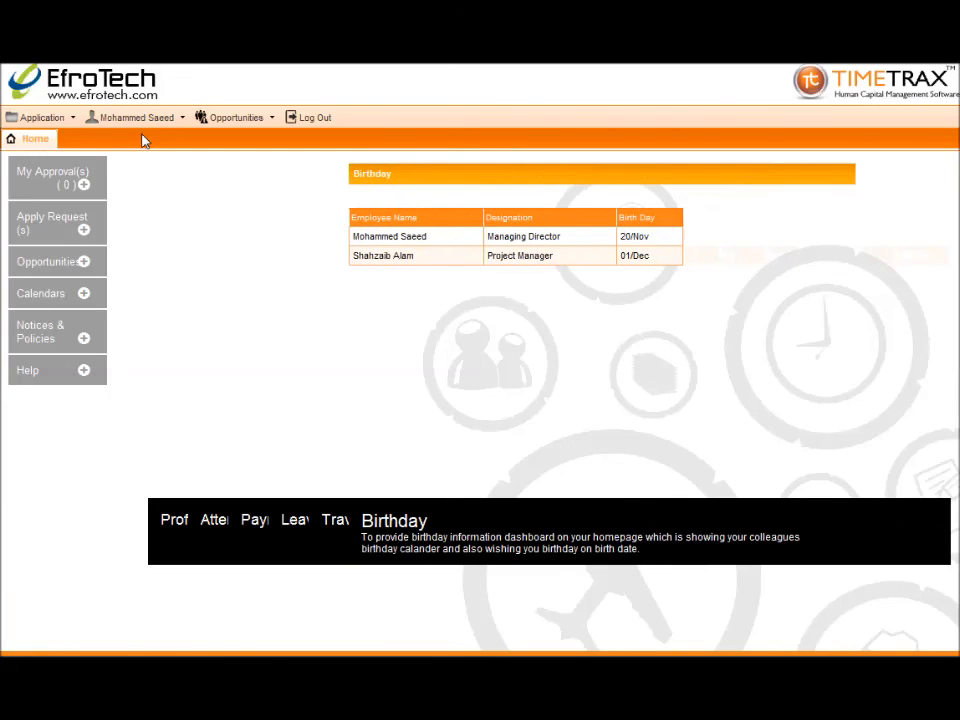
left_click(305, 124)
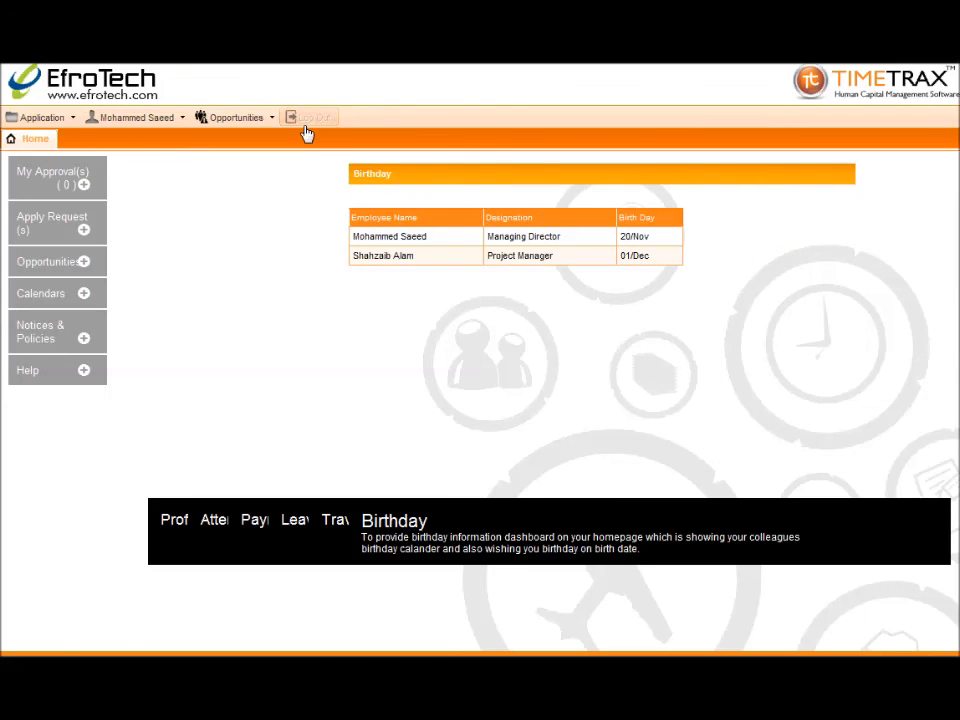